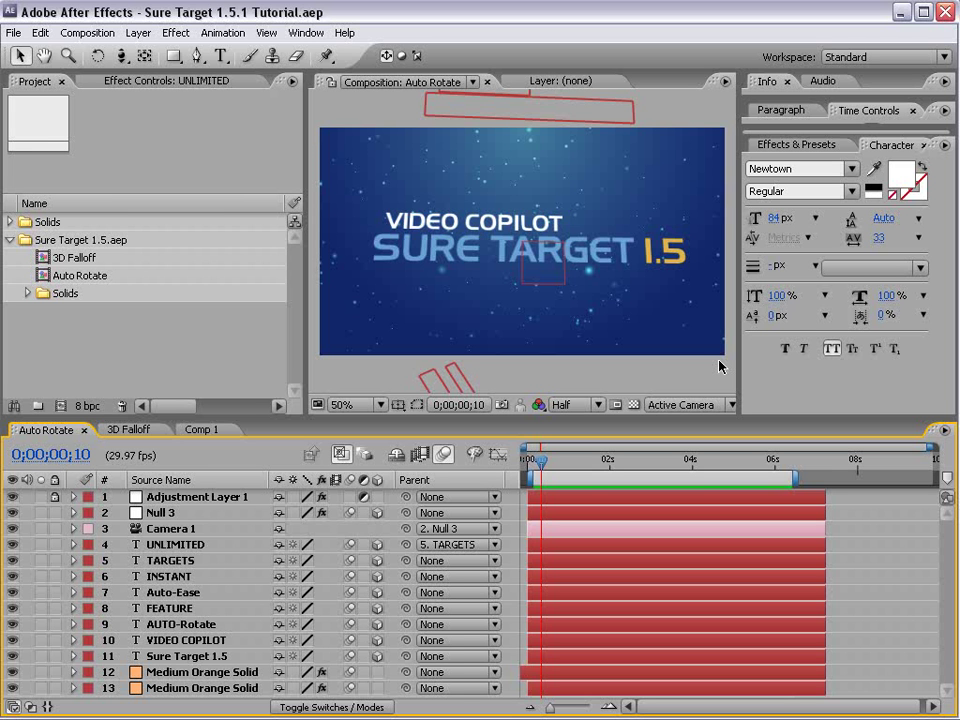
Switch to Firefox, which shows the Video Copilot tutorials page
{"action": "key", "text": "alt+Tab"}
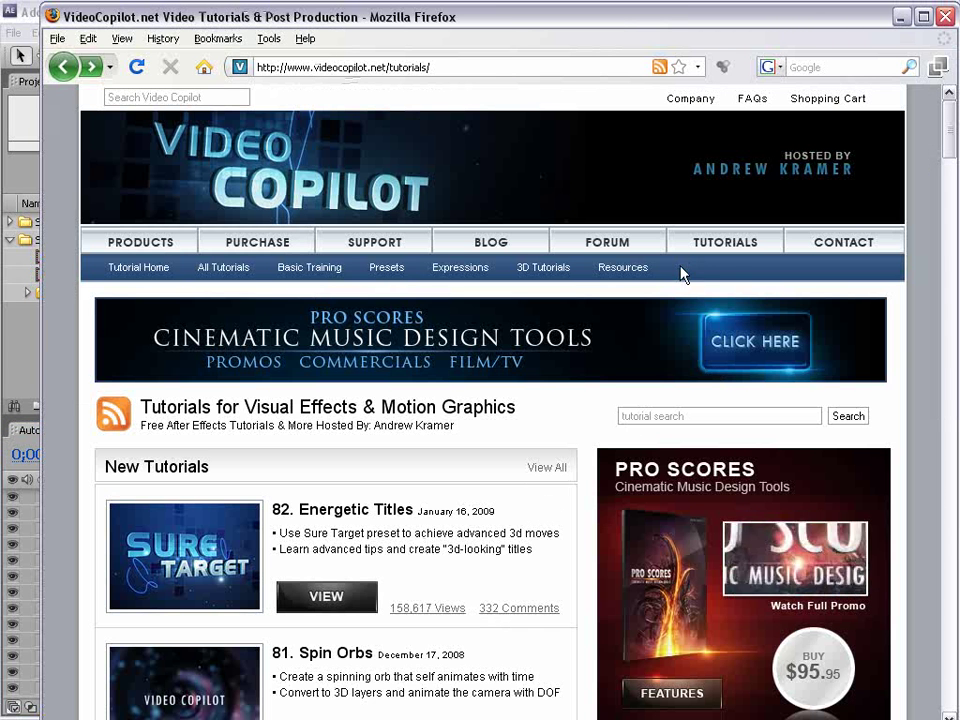
Browse the Video Copilot Presets page, then minimize Firefox
{"action": "left_click", "coordinate": [386, 268]}
{"action": "left_click_drag", "start_coordinate": [954, 193], "coordinate": [953, 640]}
{"action": "scroll", "coordinate": [645, 388], "scroll_direction": "up", "scroll_amount": 20}
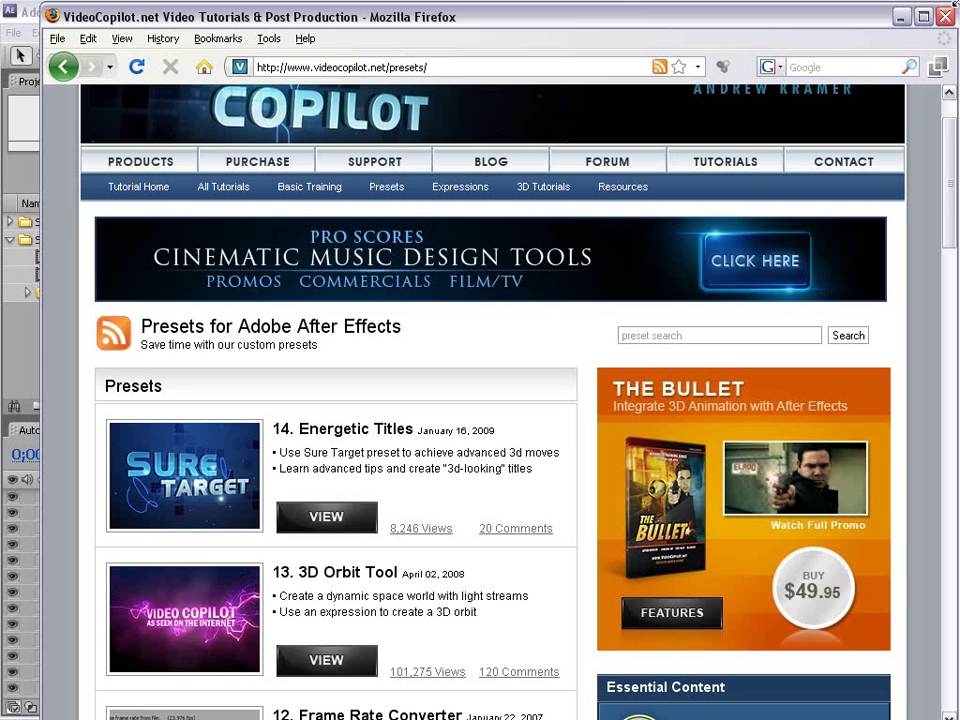
{"action": "left_click", "coordinate": [903, 17]}
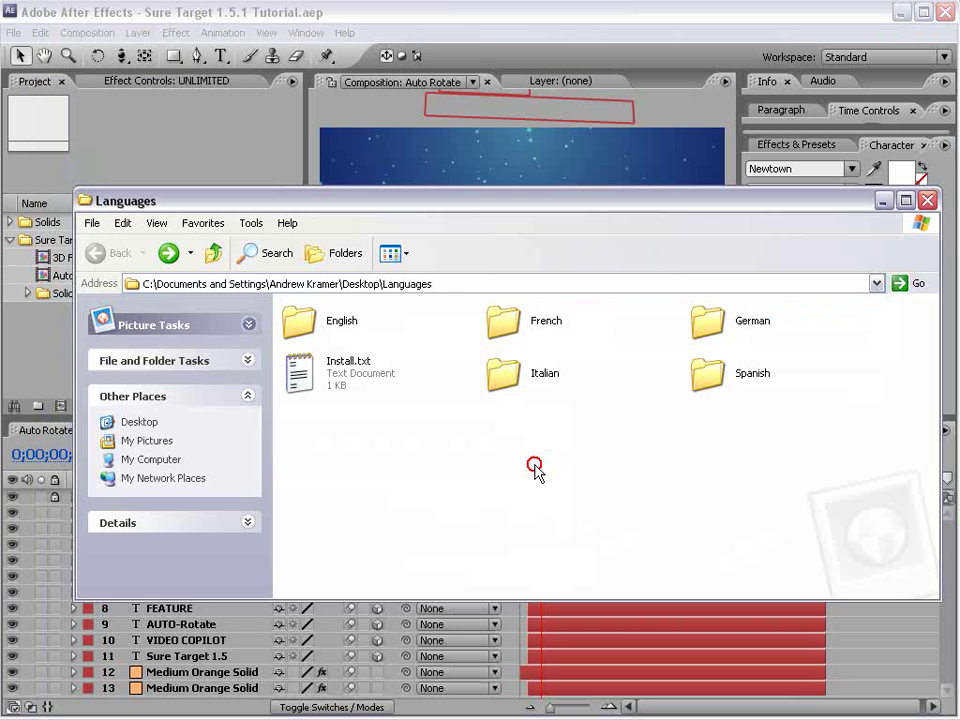
Open the English folder in the Languages download window
{"action": "left_click", "coordinate": [321, 328]}
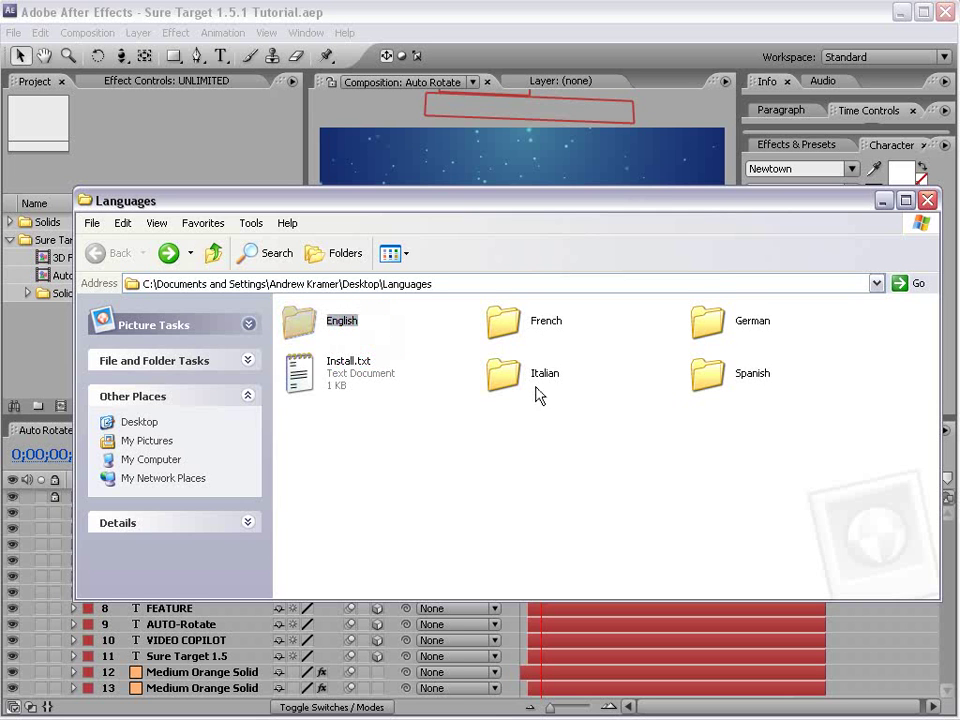
{"action": "left_click", "coordinate": [308, 324]}
{"action": "double_click", "coordinate": [308, 324]}
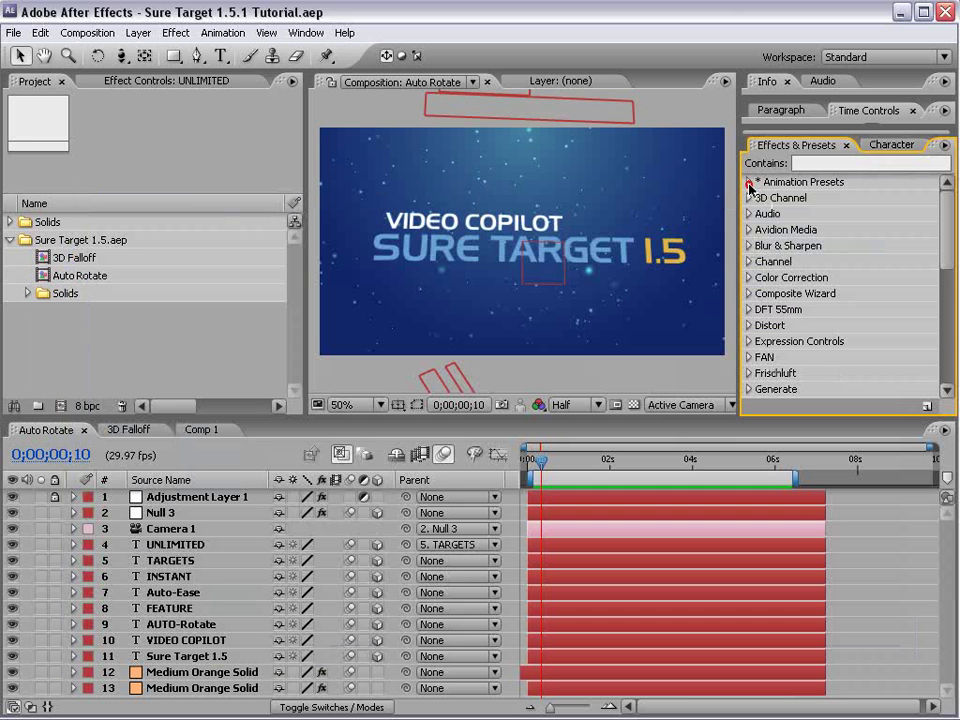
Expand Animation Presets > Presets > -Video Copilot- in Effects & Presets
{"action": "left_click", "coordinate": [750, 183]}
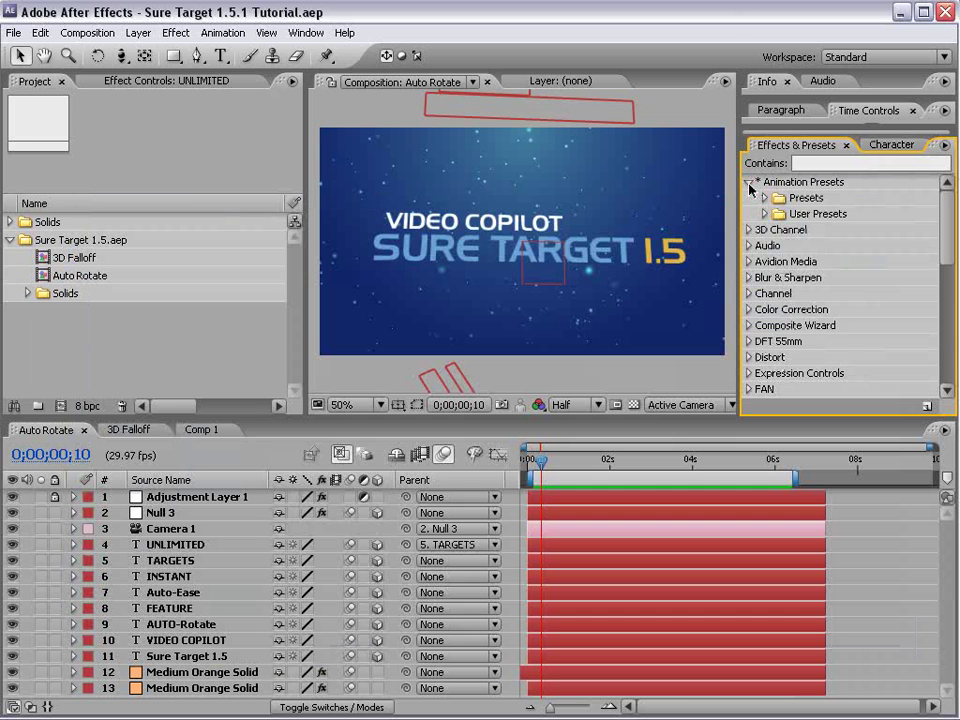
{"action": "left_click", "coordinate": [764, 199]}
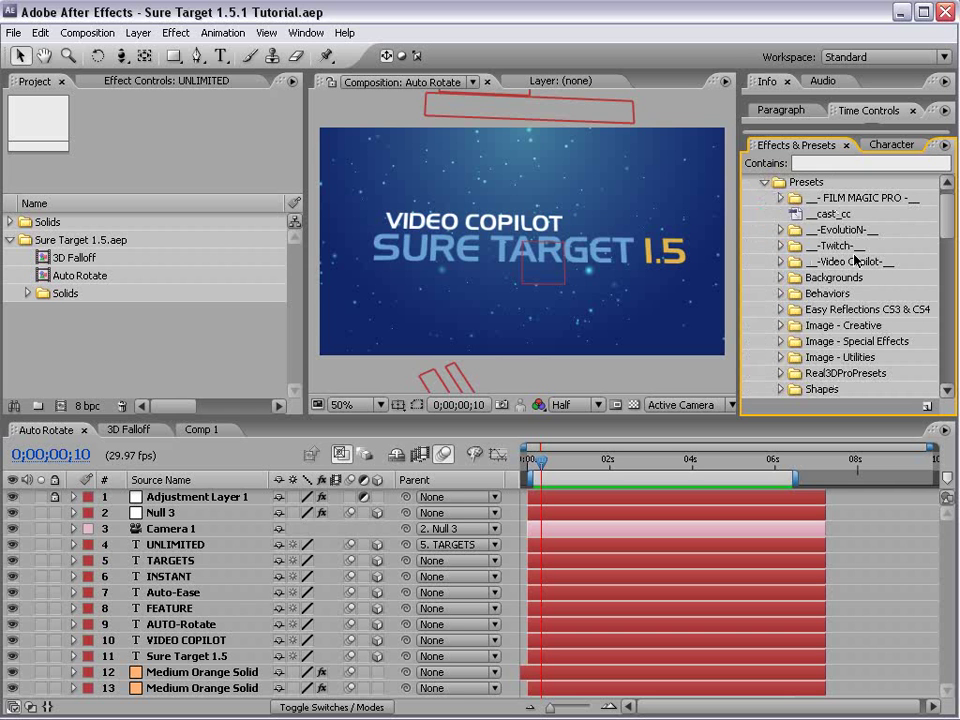
{"action": "left_click", "coordinate": [780, 262]}
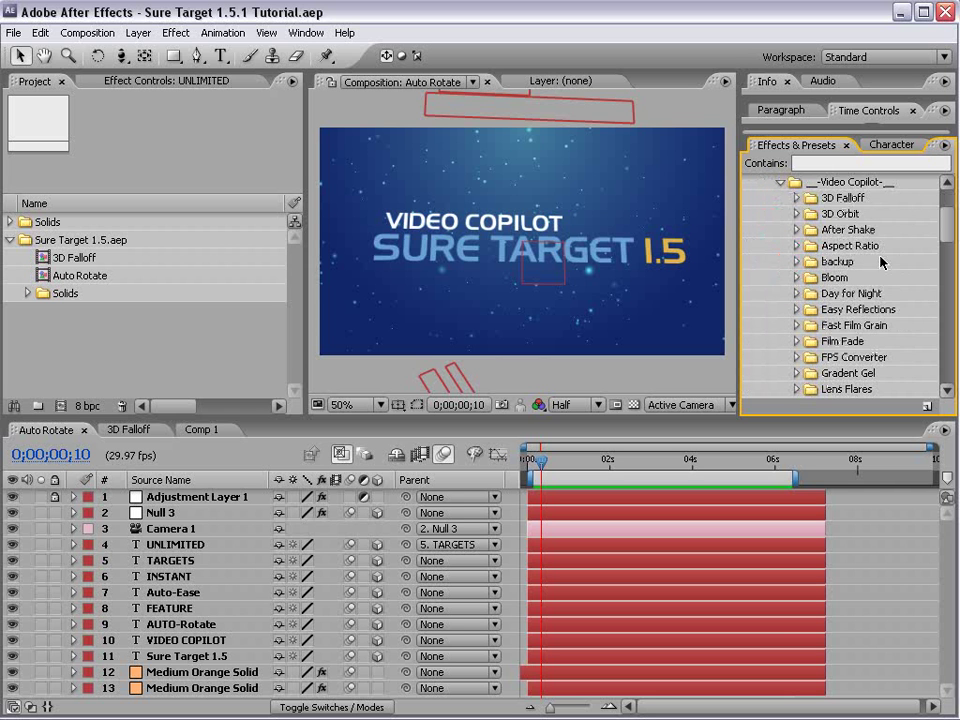
{"action": "left_click", "coordinate": [880, 570]}
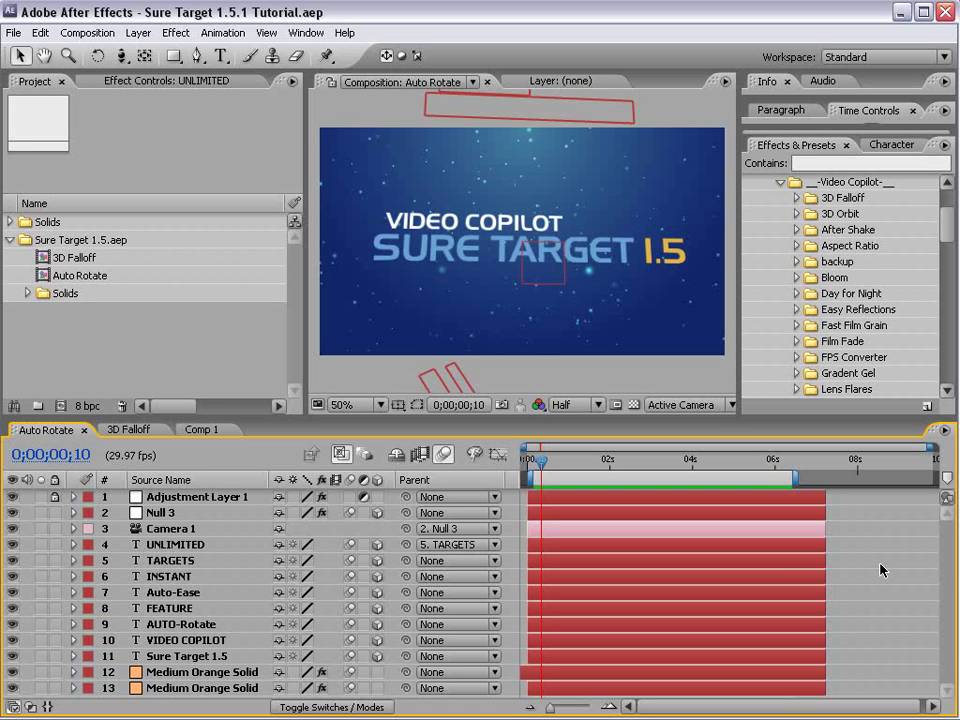
Preview the Auto Rotate comp and park the time indicator at 0;00;02;01
{"action": "key", "text": "space"}
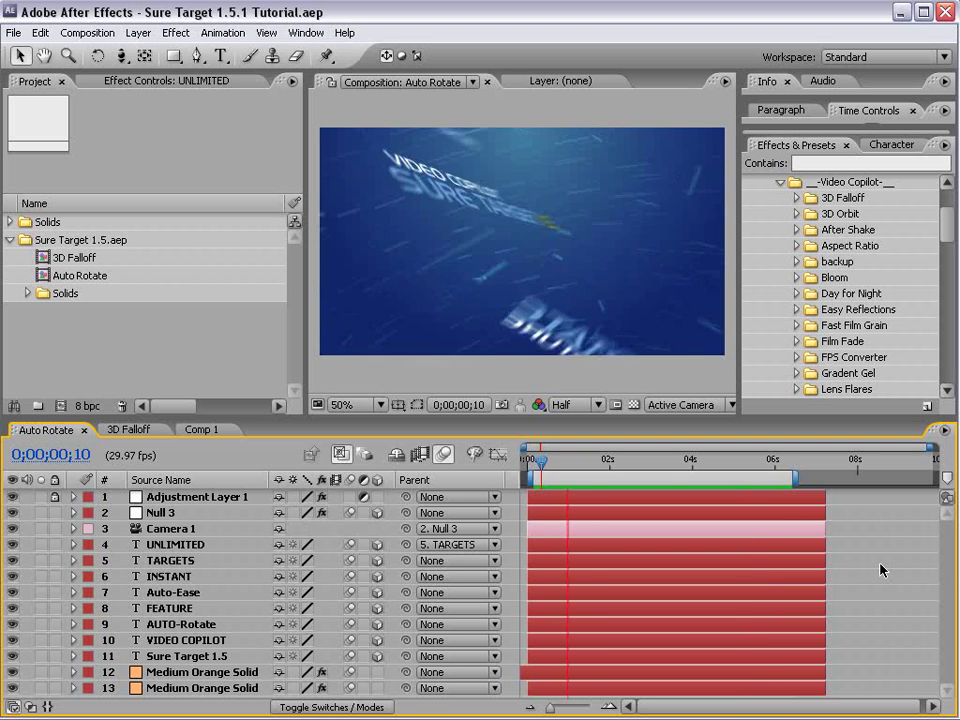
{"action": "left_click", "coordinate": [546, 463]}
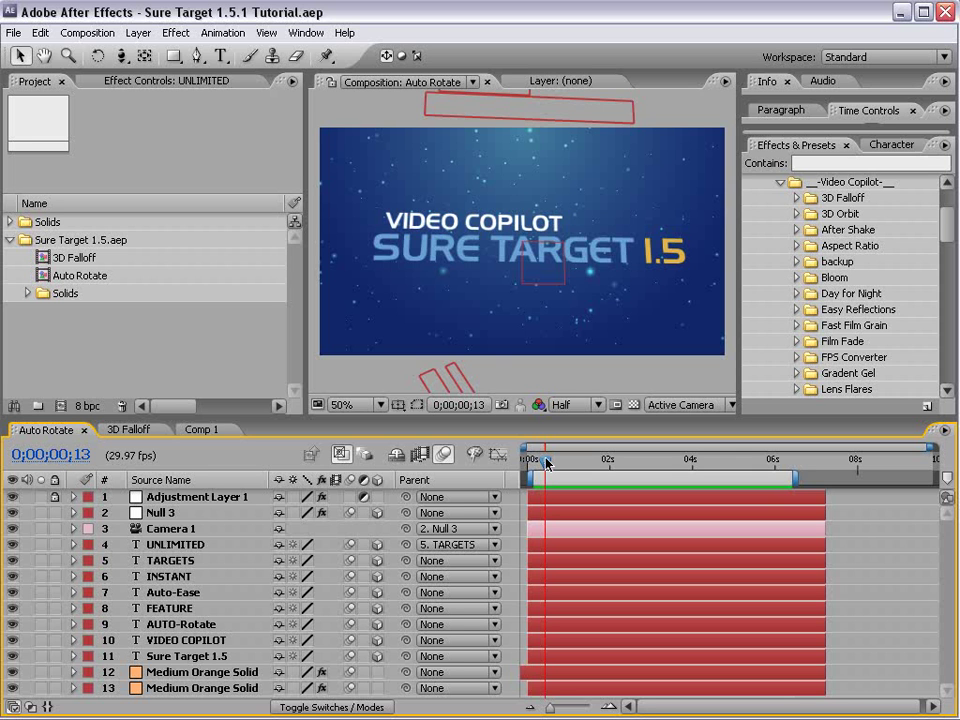
{"action": "left_click_drag", "start_coordinate": [546, 462], "coordinate": [611, 479]}
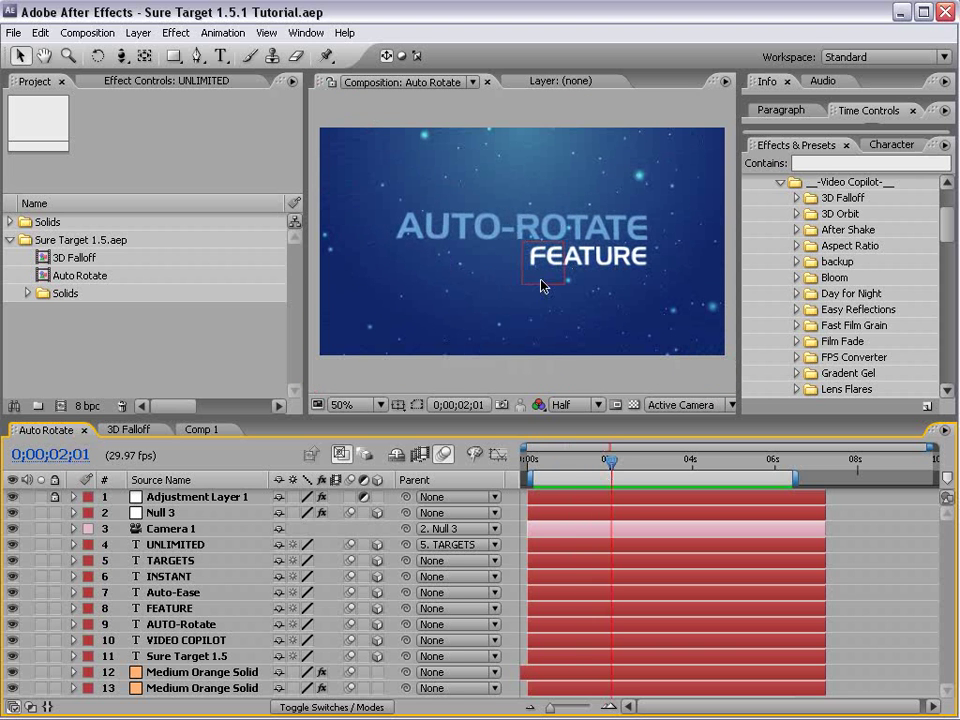
Select Null 3, reveal its keyframes with U, and scrub to 0;00;01;27
{"action": "left_click", "coordinate": [175, 516]}
{"action": "key", "text": "u"}
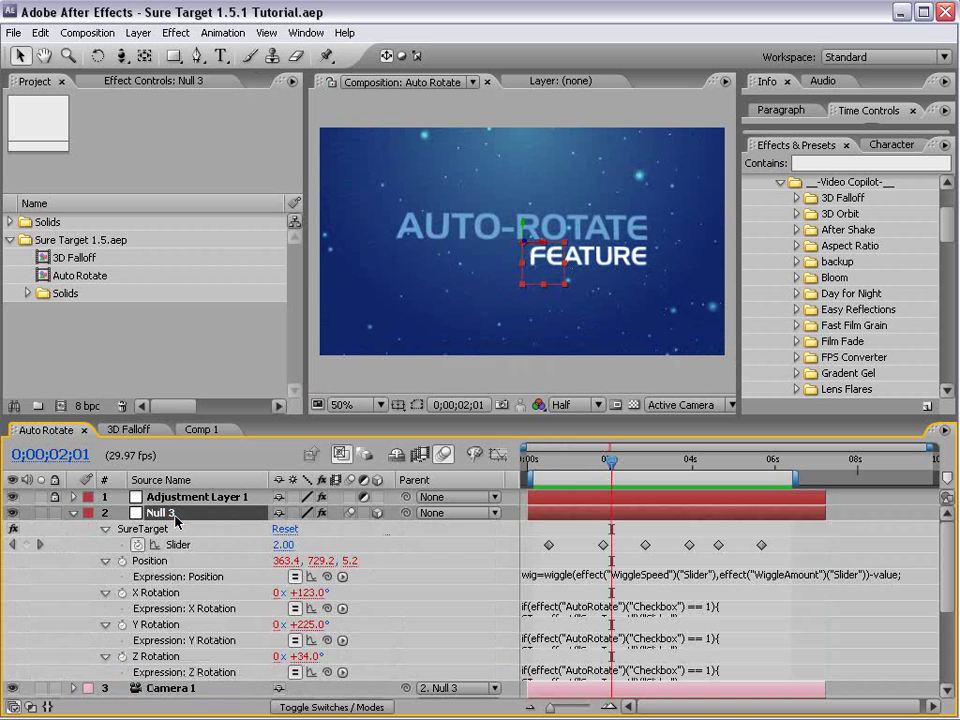
{"action": "left_click_drag", "start_coordinate": [597, 448], "coordinate": [637, 500]}
{"action": "left_click", "coordinate": [650, 531]}
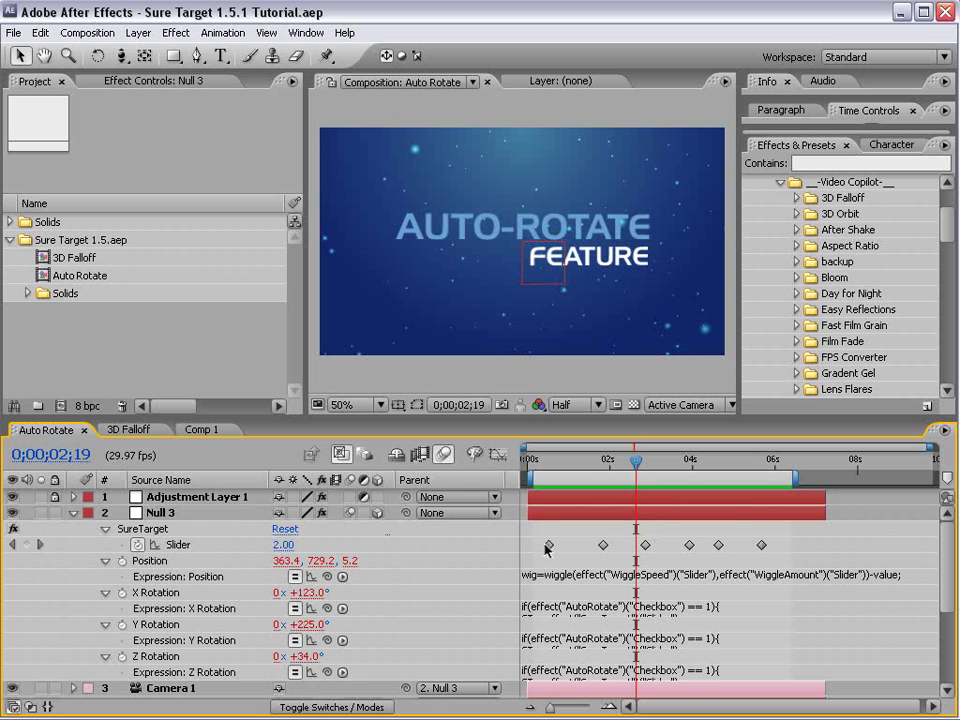
{"action": "left_click", "coordinate": [603, 545]}
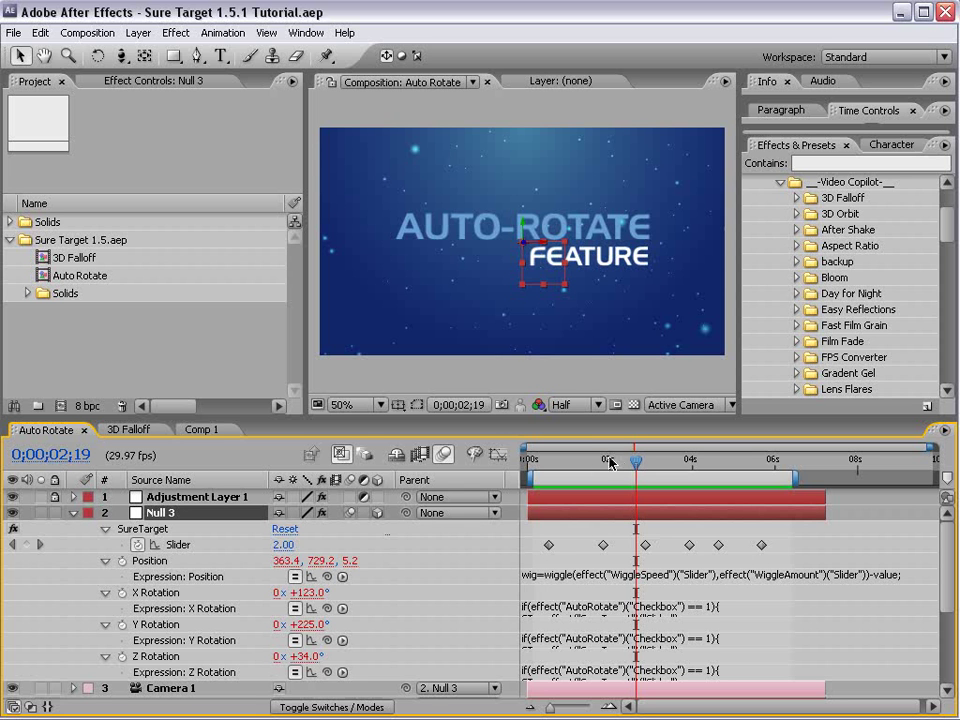
{"action": "left_click_drag", "start_coordinate": [598, 466], "coordinate": [604, 466]}
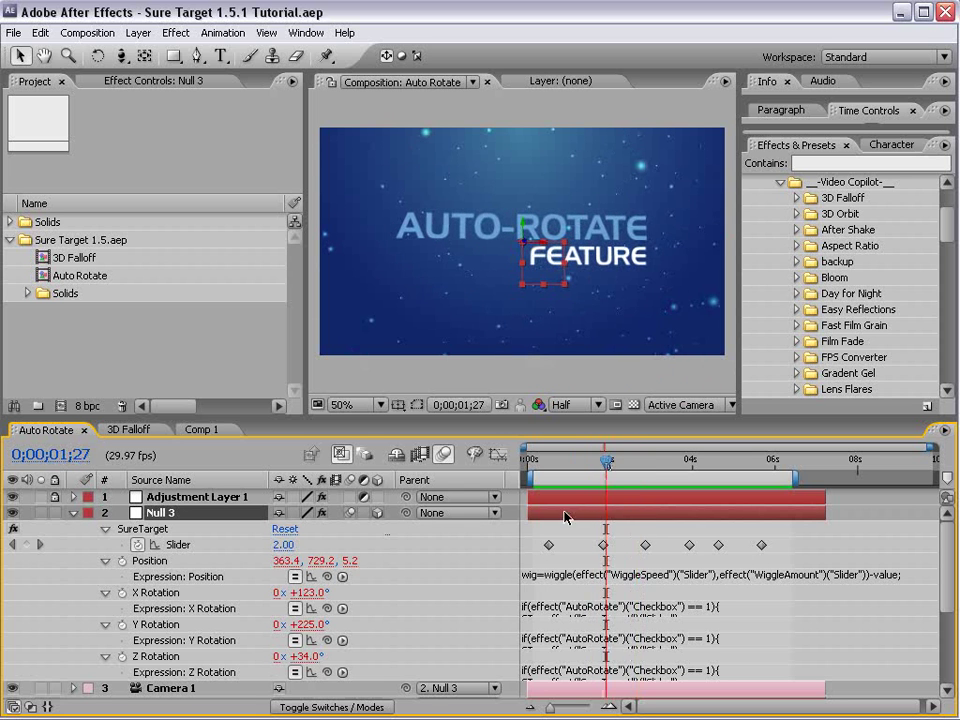
Inspect Null 3's effects, undo the deleted effect, and collapse the layer
{"action": "left_click", "coordinate": [100, 81]}
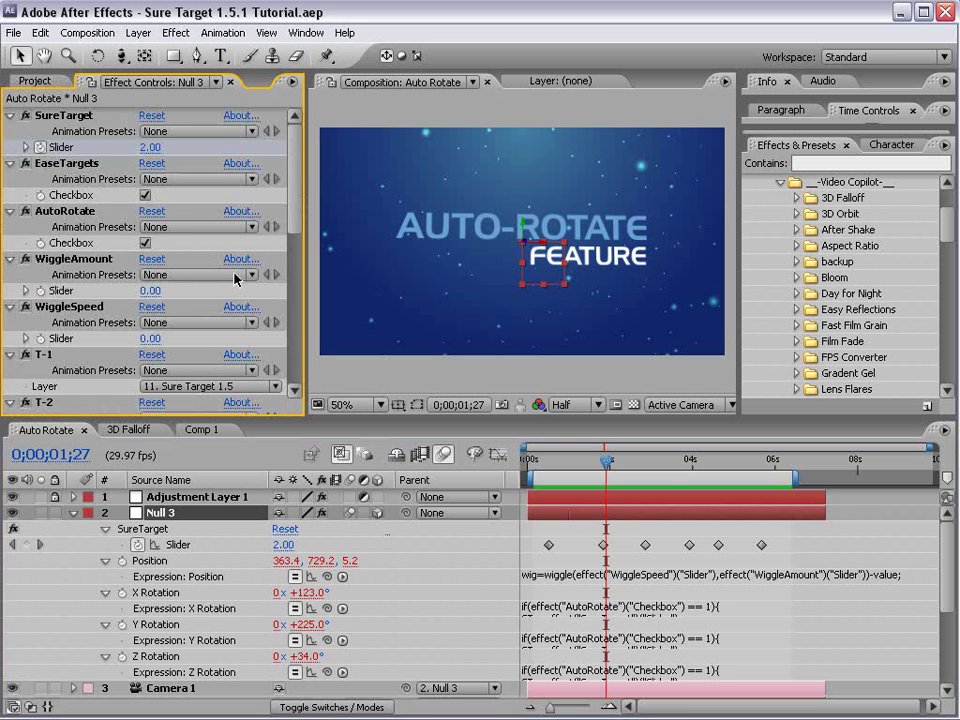
{"action": "left_click", "coordinate": [68, 164]}
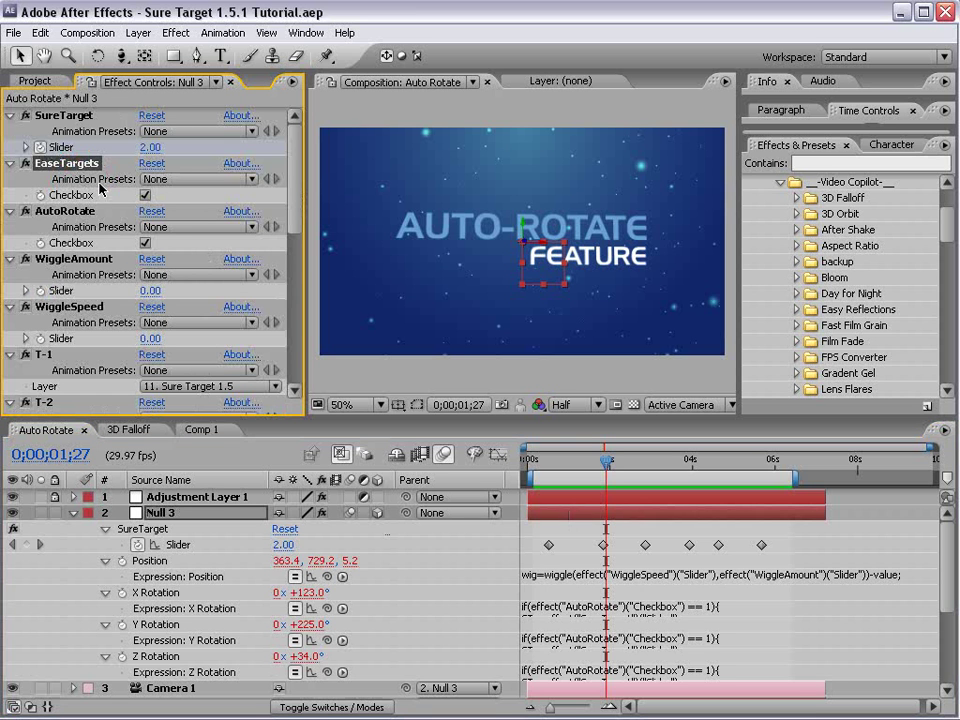
{"action": "left_click", "coordinate": [65, 212]}
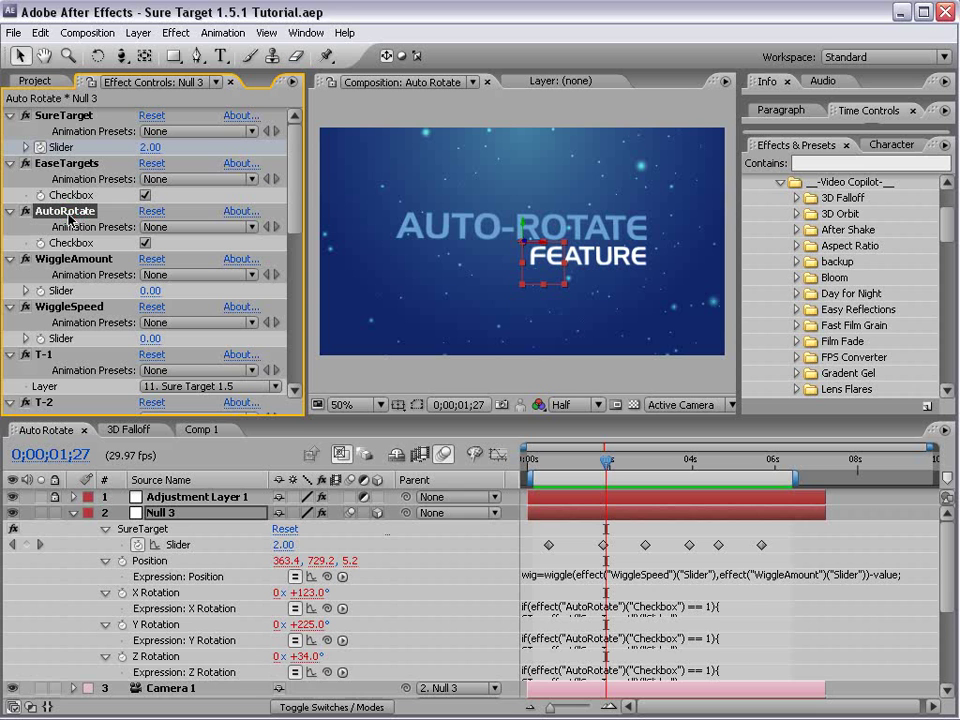
{"action": "key", "text": "Down"}
{"action": "key", "text": "Down"}
{"action": "key", "text": "Down"}
{"action": "left_click_drag", "start_coordinate": [292, 188], "coordinate": [255, 354]}
{"action": "left_click", "coordinate": [45, 375]}
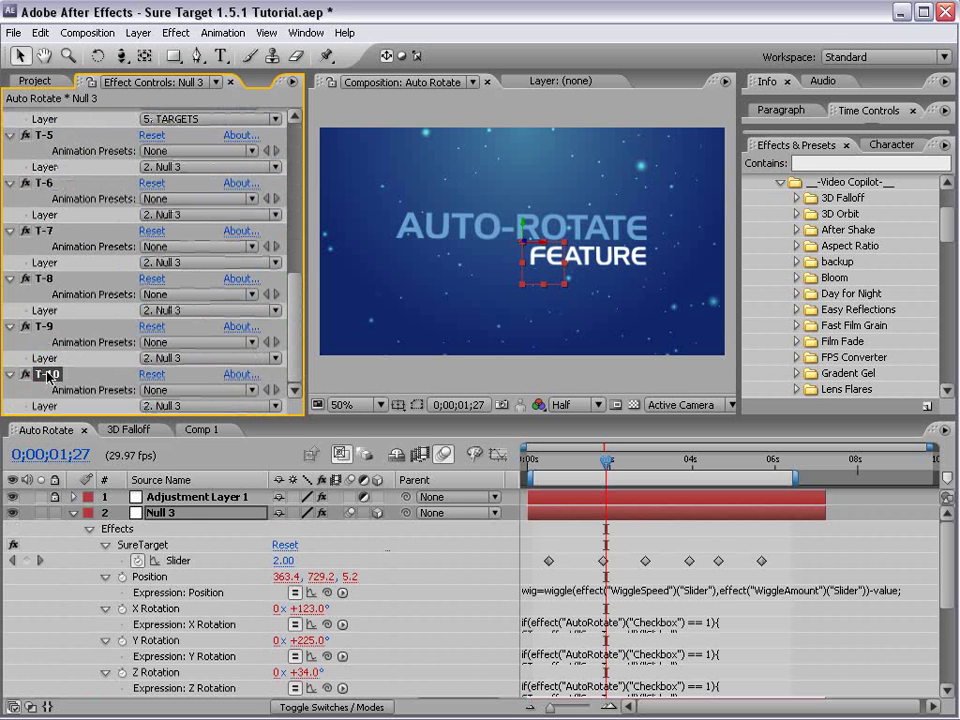
{"action": "left_click", "coordinate": [40, 32]}
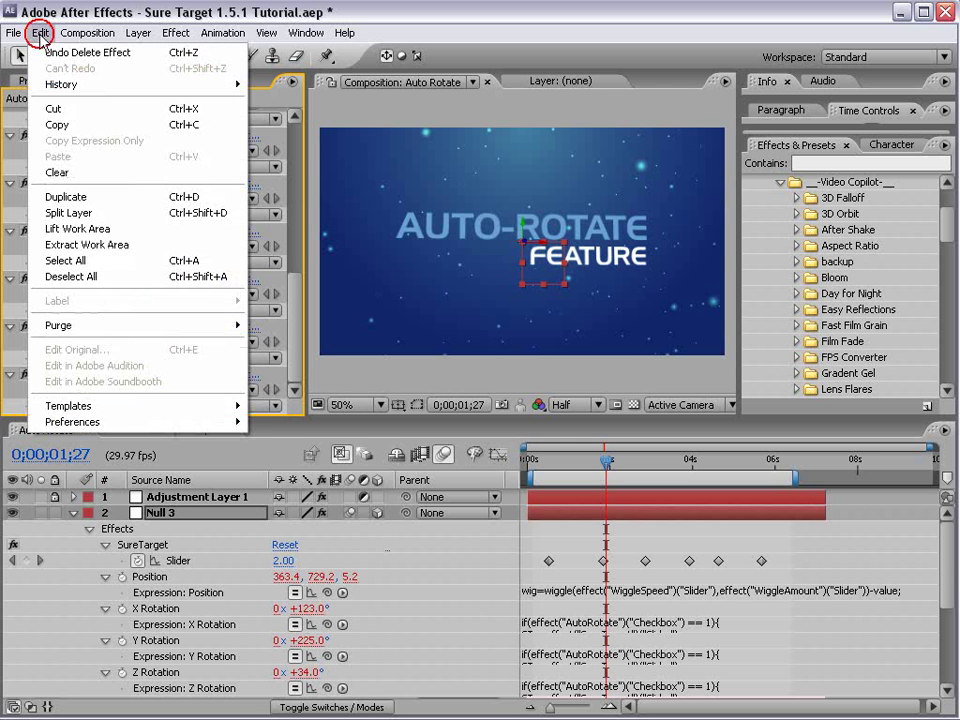
{"action": "left_click", "coordinate": [75, 195]}
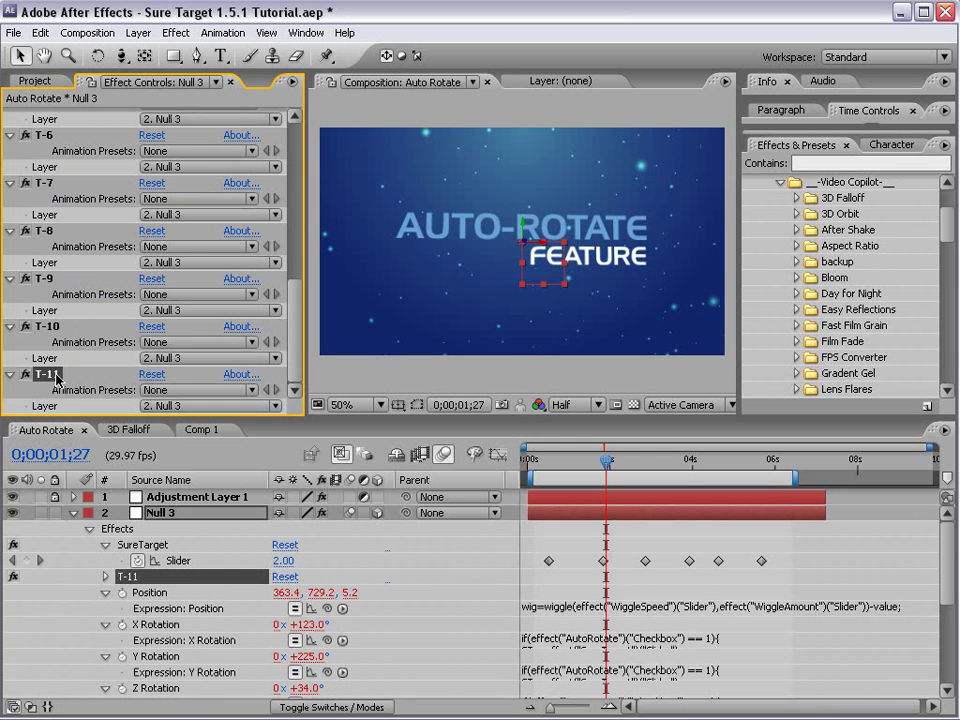
{"action": "left_click", "coordinate": [72, 516]}
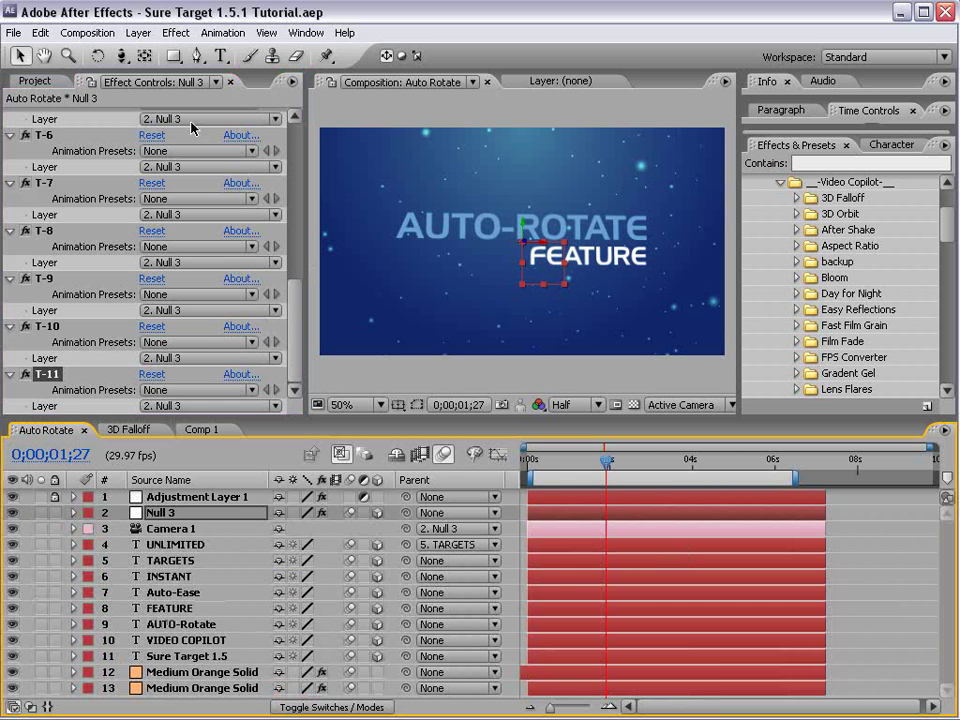
Create a new composition, Comp 2, with default settings
{"action": "left_click", "coordinate": [88, 32]}
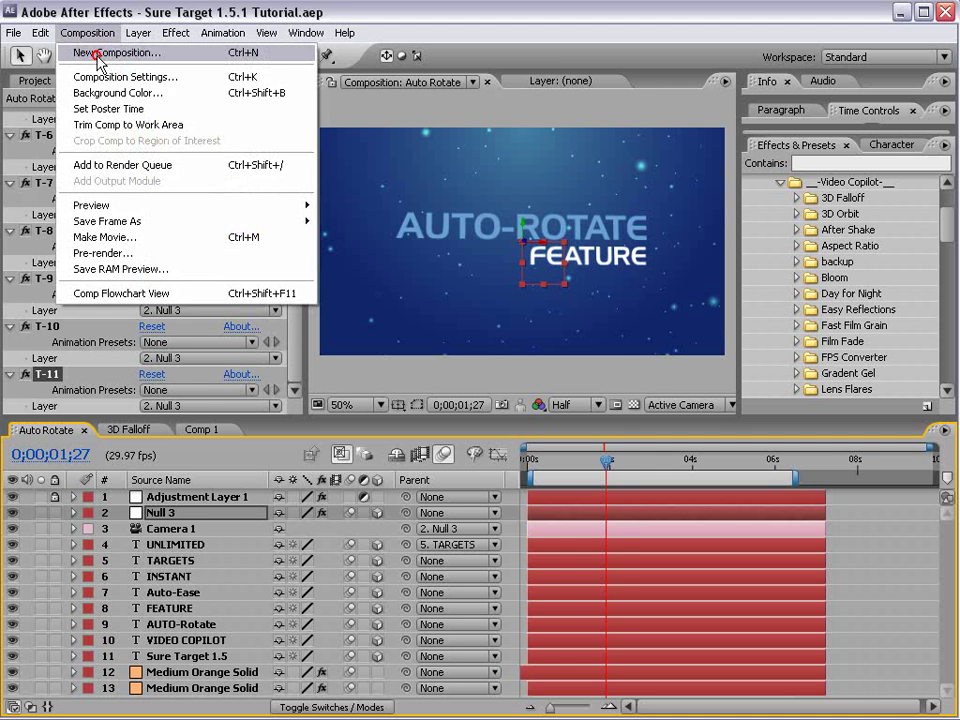
{"action": "left_click", "coordinate": [97, 55]}
{"action": "left_click", "coordinate": [463, 601]}
Add a centred 3D text layer reading SURE TARGET
{"action": "left_click", "coordinate": [219, 56]}
{"action": "left_click", "coordinate": [427, 252]}
{"action": "type", "text": "SURE TARGET"}
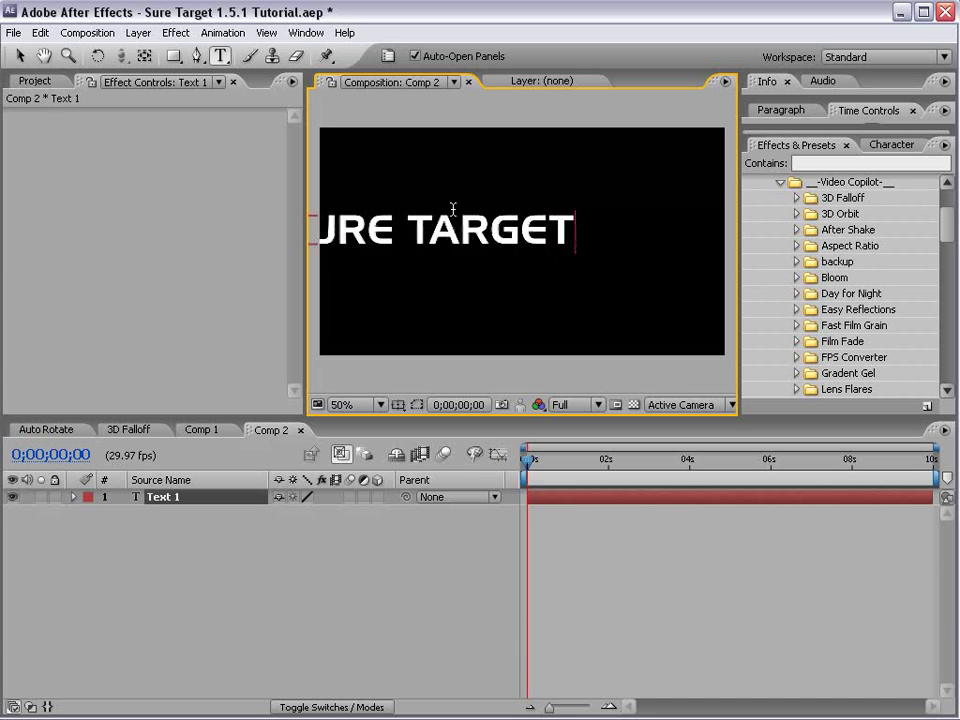
{"action": "left_click", "coordinate": [19, 56]}
{"action": "left_click_drag", "start_coordinate": [493, 238], "coordinate": [583, 250]}
{"action": "left_click", "coordinate": [445, 636]}
{"action": "left_click", "coordinate": [377, 498]}
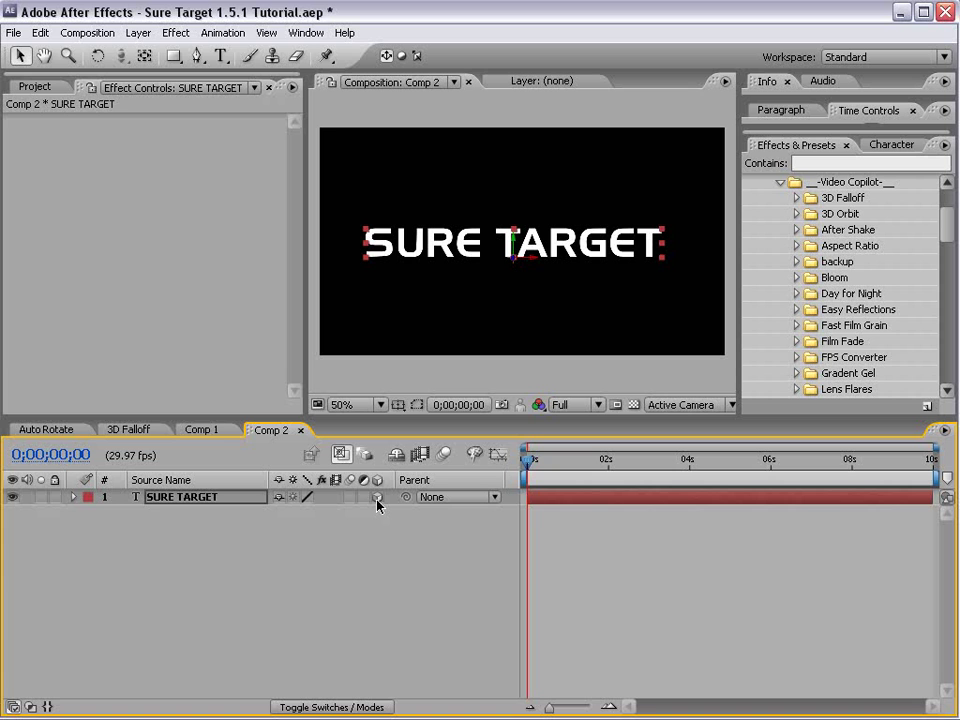
Duplicate the text layer, move it lower, and retype it as AUTO ROTATE
{"action": "left_click", "coordinate": [523, 252]}
{"action": "key", "text": "ctrl+d"}
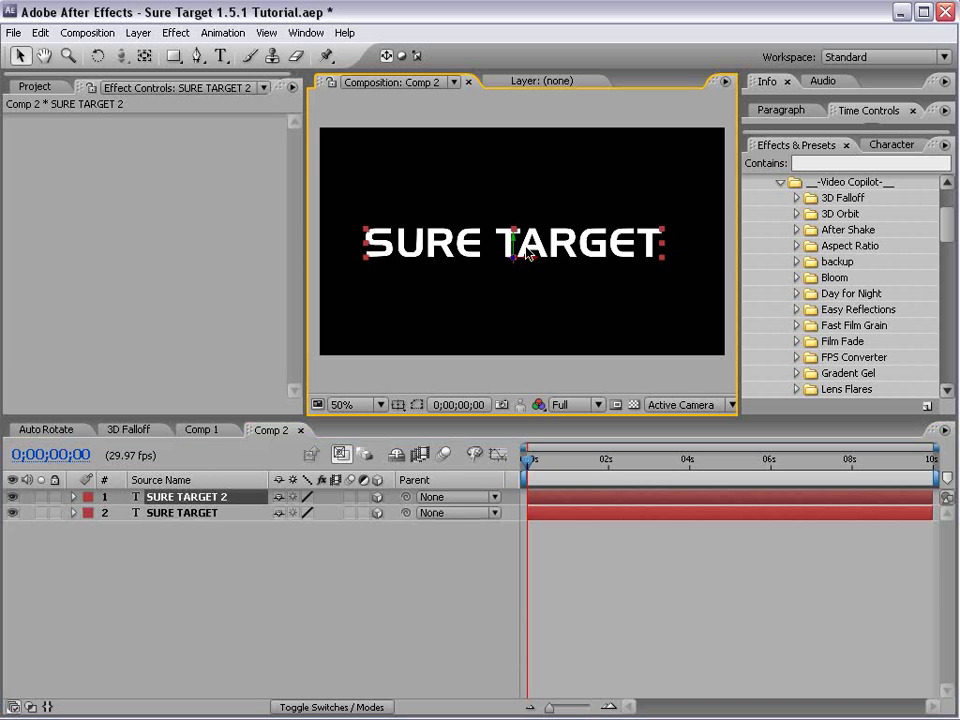
{"action": "left_click_drag", "start_coordinate": [517, 254], "coordinate": [514, 326]}
{"action": "double_click", "coordinate": [535, 328]}
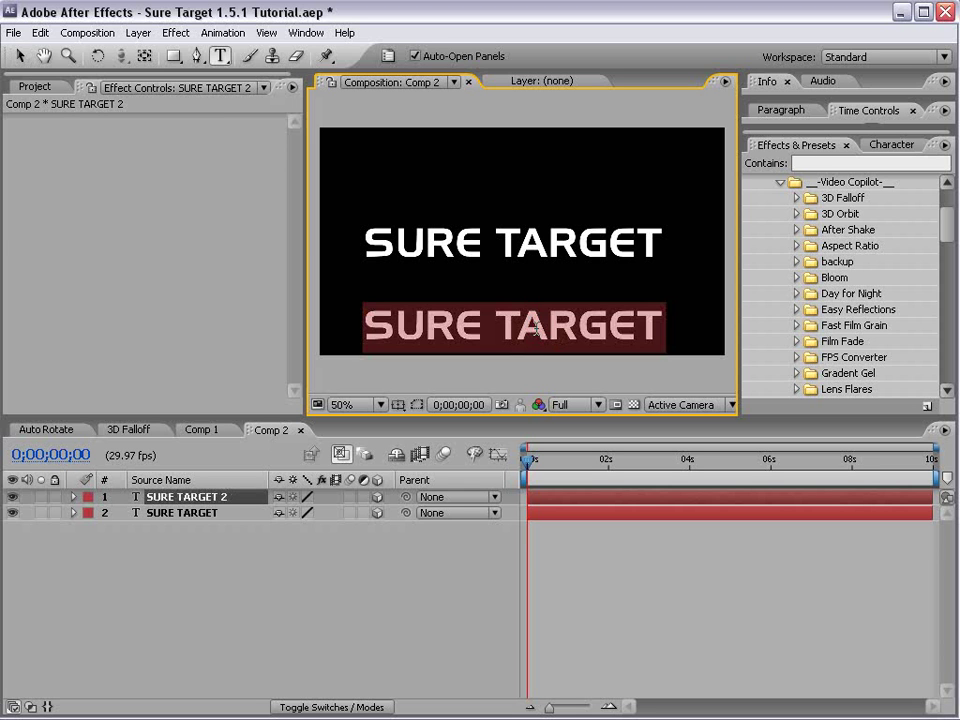
{"action": "type", "text": "AUTO ROTATE"}
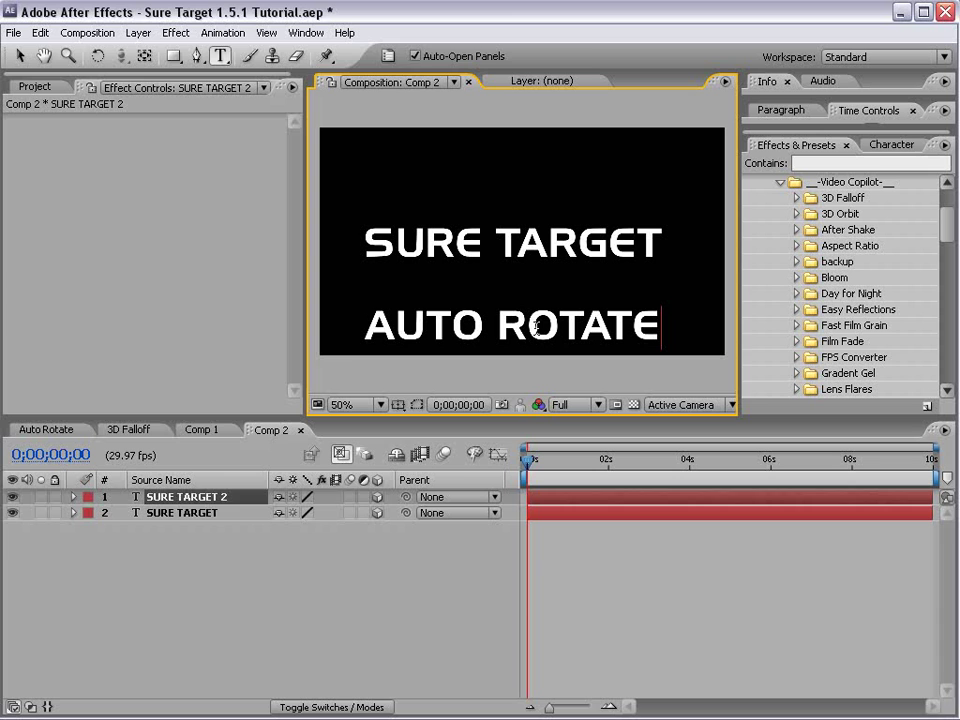
{"action": "key", "text": "KP_Enter"}
{"action": "key", "text": "v"}
{"action": "left_click", "coordinate": [138, 33]}
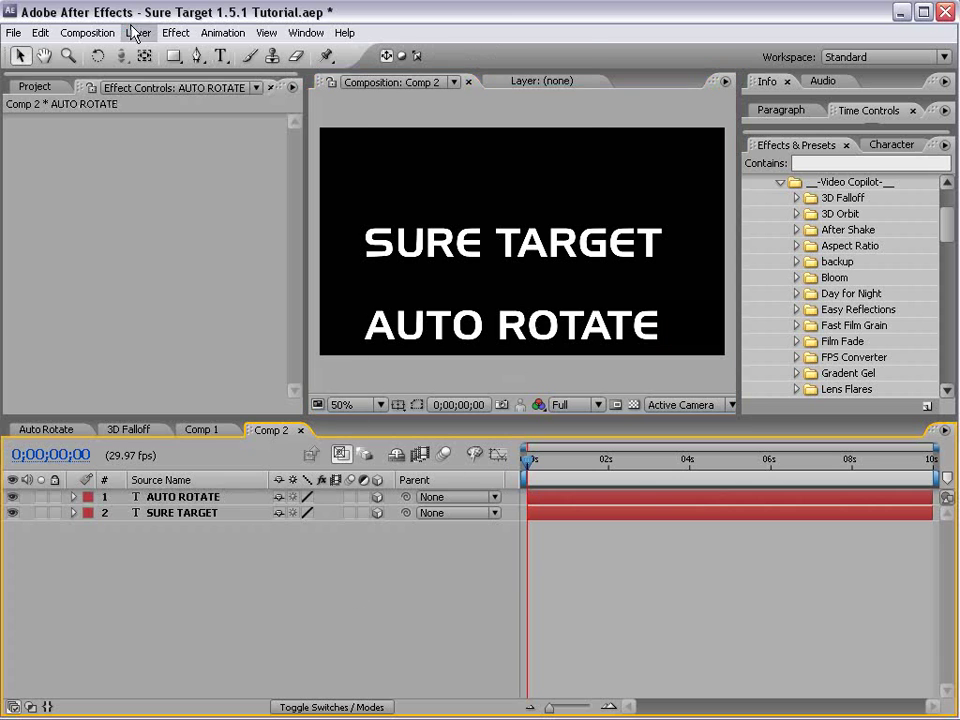
Add Camera 1 with default camera settings
{"action": "mouse_move", "coordinate": [183, 52]}
{"action": "left_click", "coordinate": [387, 100]}
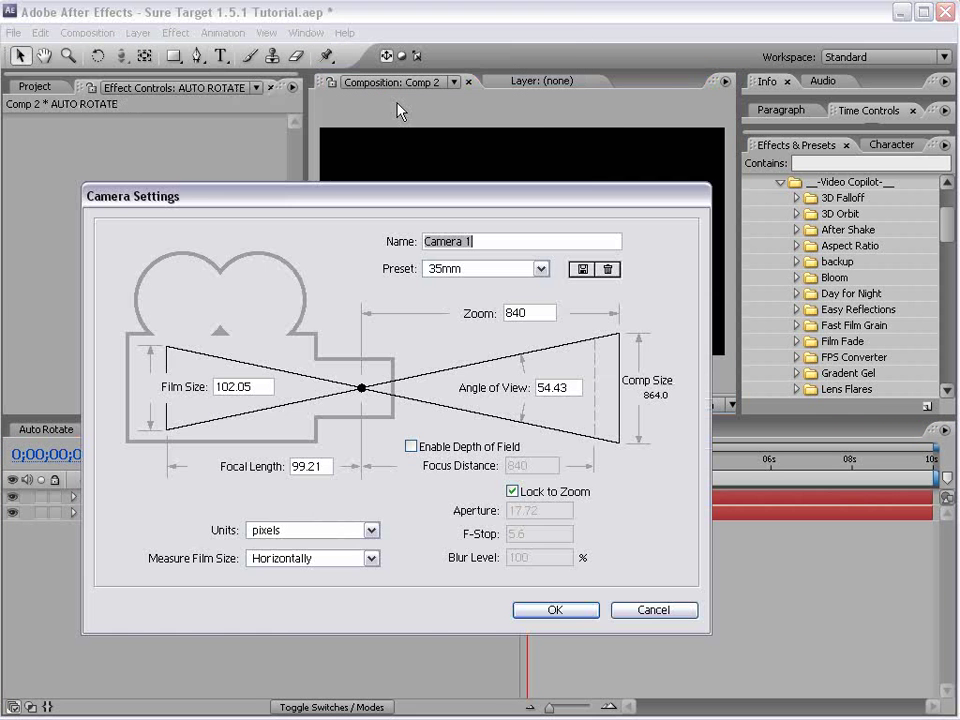
{"action": "left_click", "coordinate": [557, 611]}
Add a 3D null object, Null 9, and parent Camera 1 to it
{"action": "left_click", "coordinate": [138, 33]}
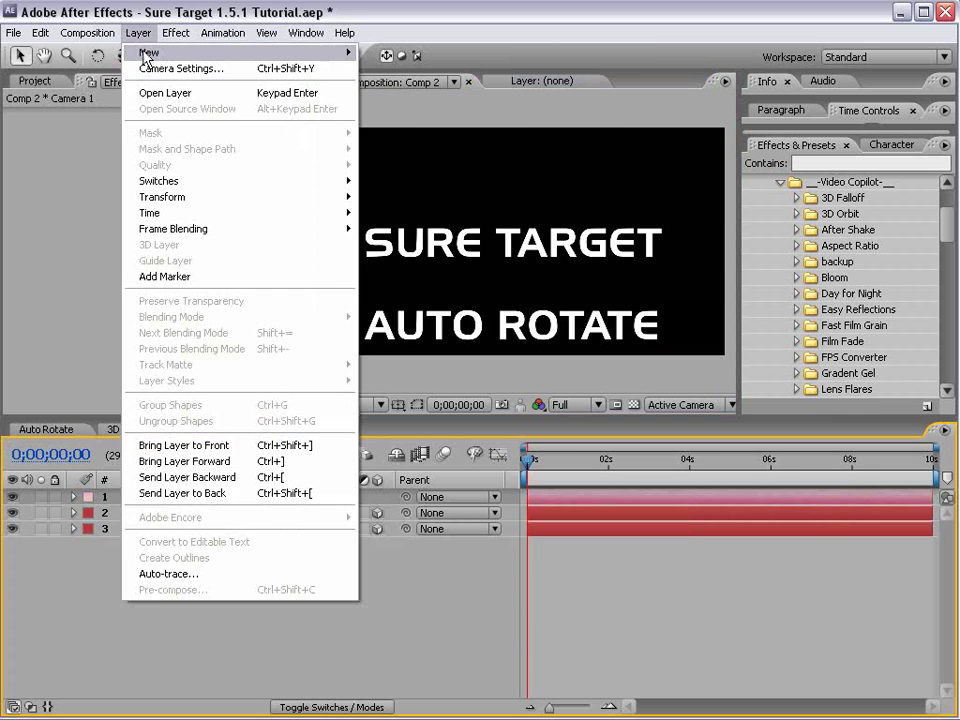
{"action": "mouse_move", "coordinate": [150, 52]}
{"action": "left_click", "coordinate": [431, 117]}
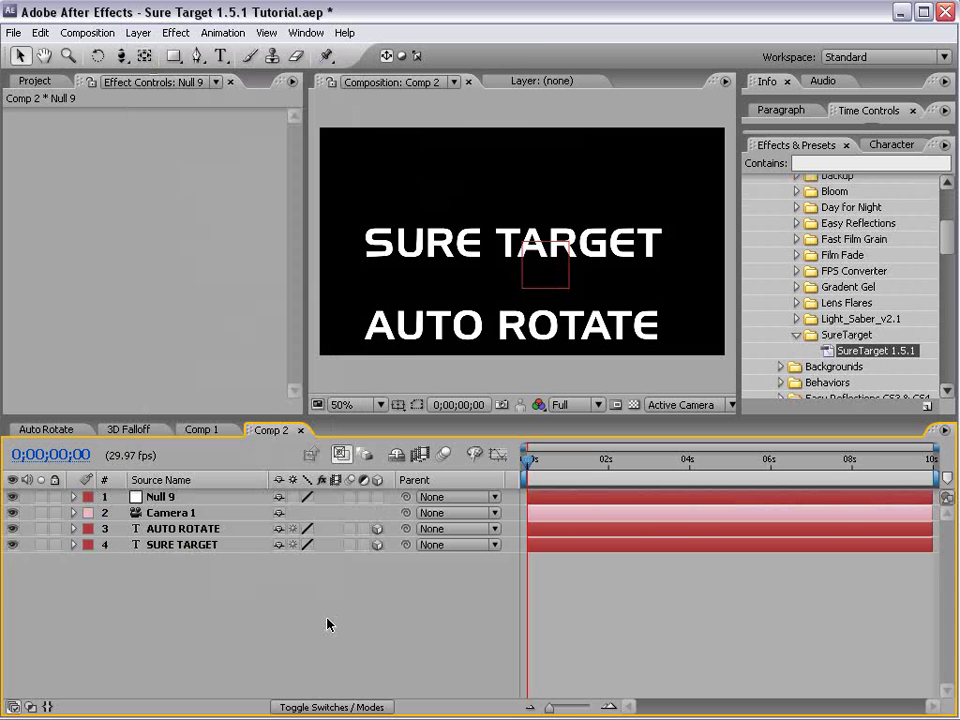
{"action": "left_click", "coordinate": [377, 497]}
{"action": "left_click", "coordinate": [193, 512]}
{"action": "left_click_drag", "start_coordinate": [405, 512], "coordinate": [163, 505]}
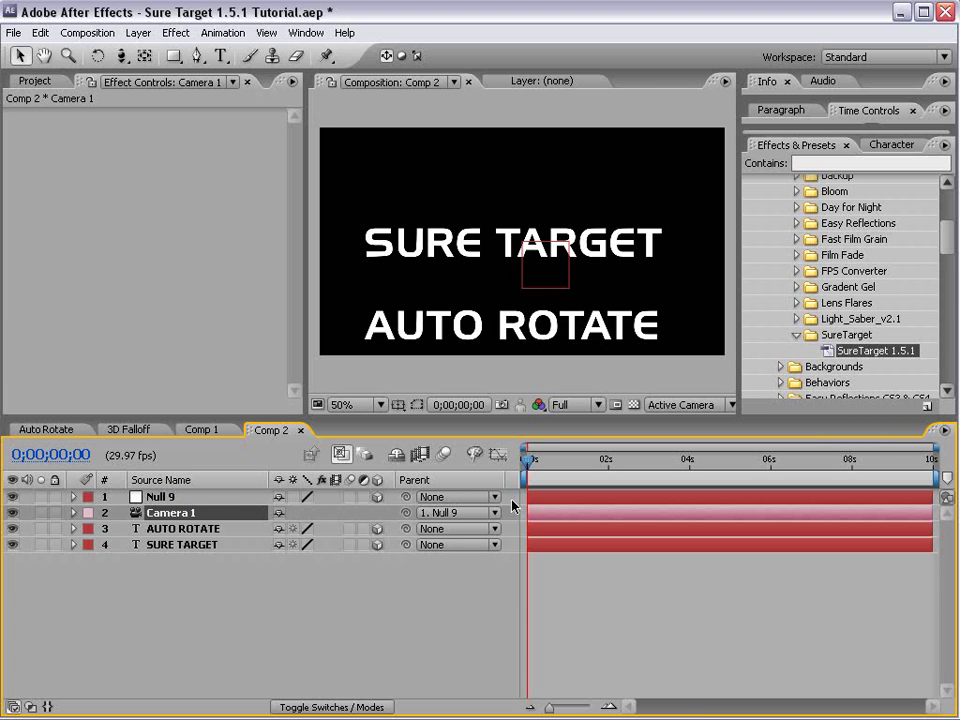
Glance at the Video Copilot tutorials page, then return to After Effects
{"action": "key", "text": "alt+Tab"}
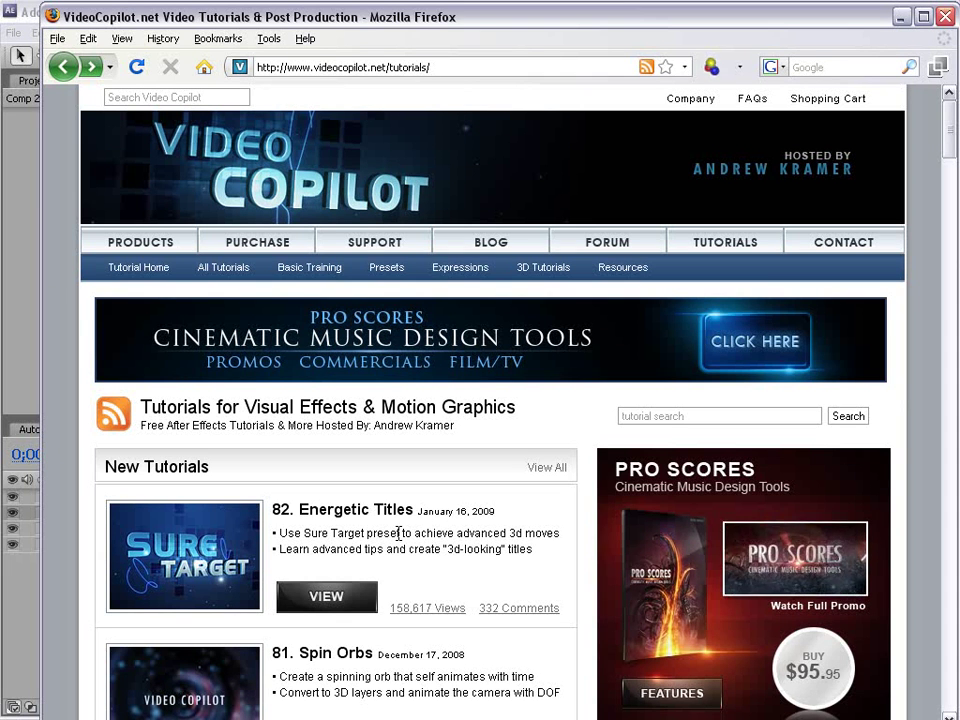
{"action": "key", "text": "alt+Tab"}
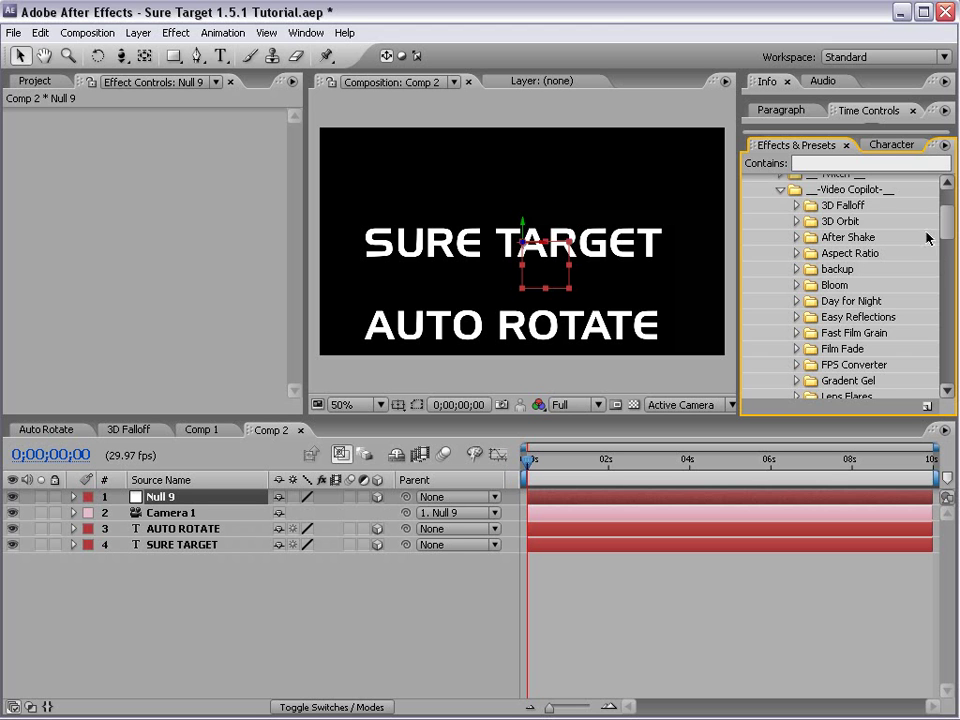
Apply the SureTarget 1.5.1 preset to Null 9
{"action": "left_click_drag", "start_coordinate": [945, 225], "coordinate": [945, 245]}
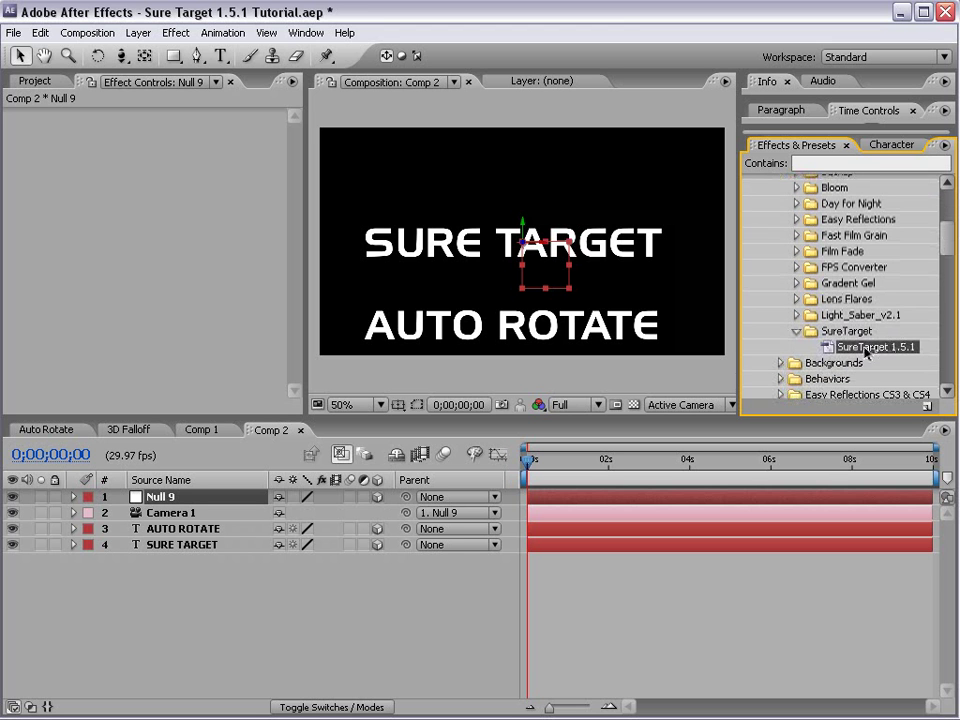
{"action": "left_click_drag", "start_coordinate": [873, 350], "coordinate": [183, 505]}
{"action": "left_click", "coordinate": [181, 502]}
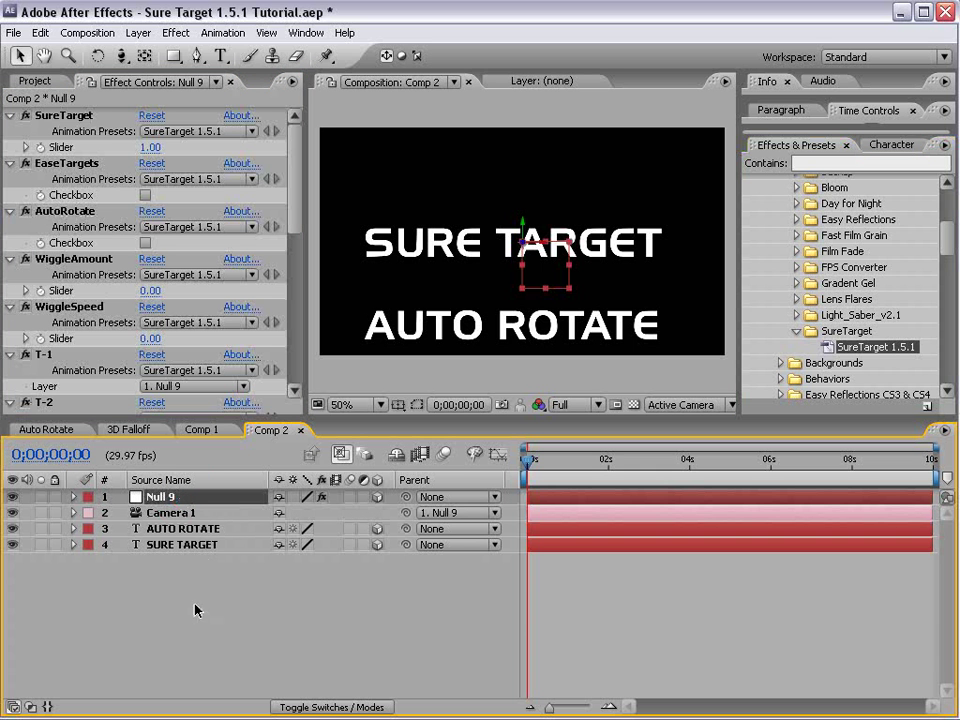
{"action": "left_click_drag", "start_coordinate": [294, 200], "coordinate": [296, 231]}
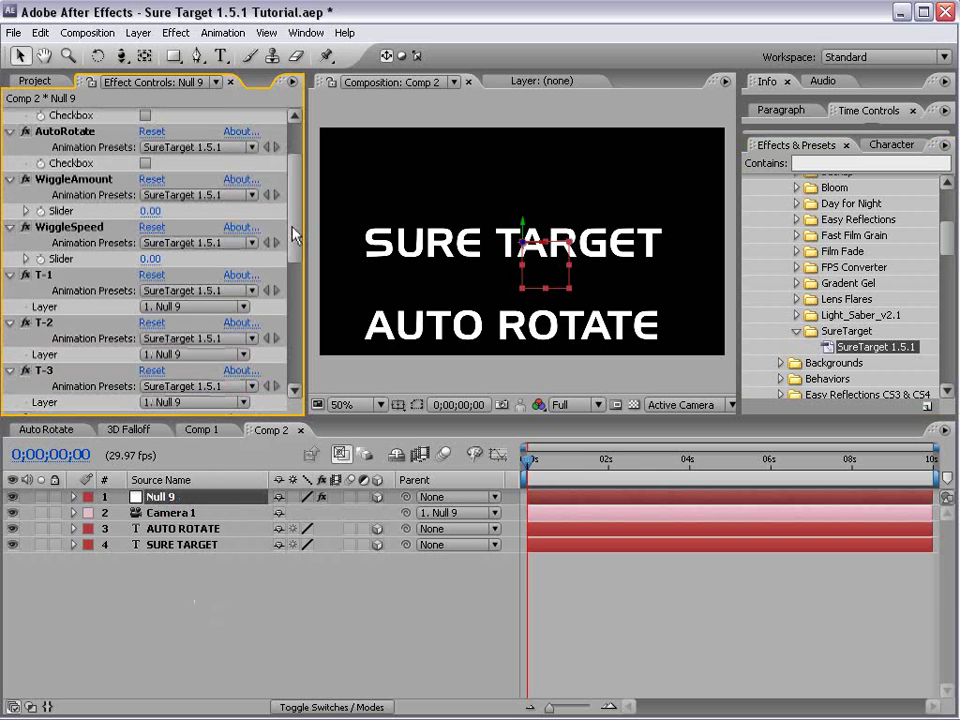
Set target T-1 to SURE TARGET and T-2 to AUTO ROTATE
{"action": "left_click", "coordinate": [44, 274]}
{"action": "left_click", "coordinate": [47, 324]}
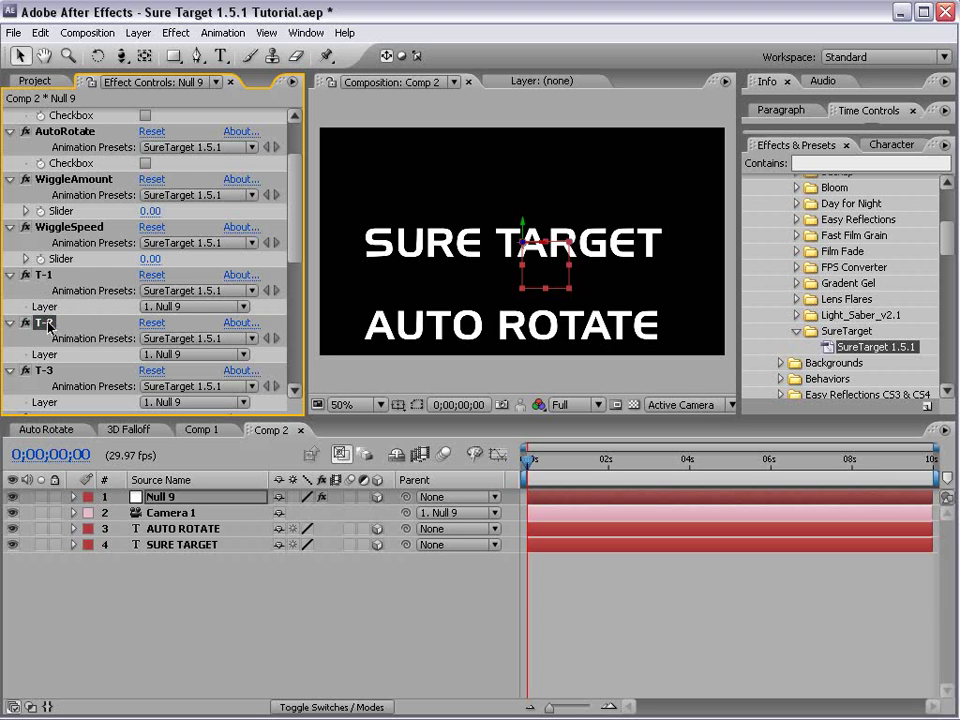
{"action": "left_click", "coordinate": [45, 275]}
{"action": "left_click", "coordinate": [172, 307]}
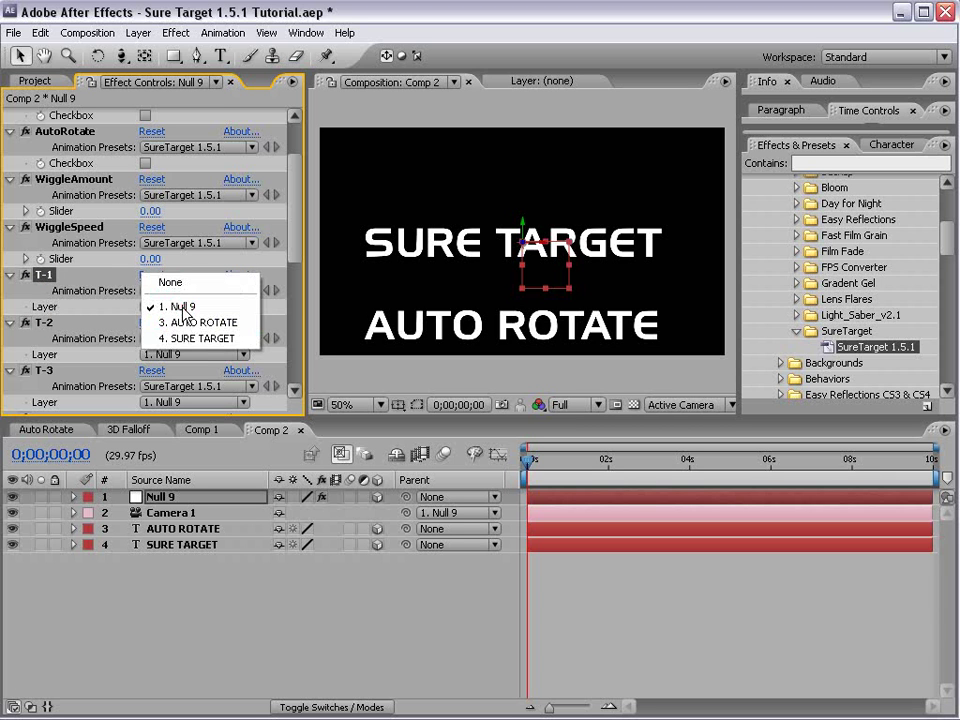
{"action": "left_click", "coordinate": [222, 339]}
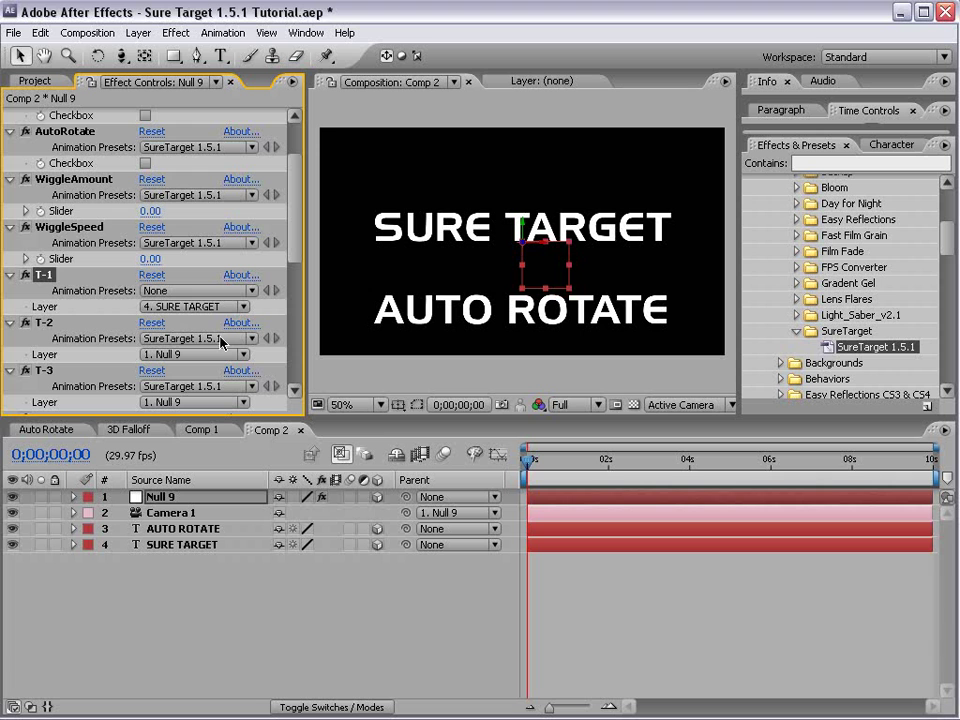
{"action": "left_click", "coordinate": [45, 323]}
{"action": "left_click", "coordinate": [178, 354]}
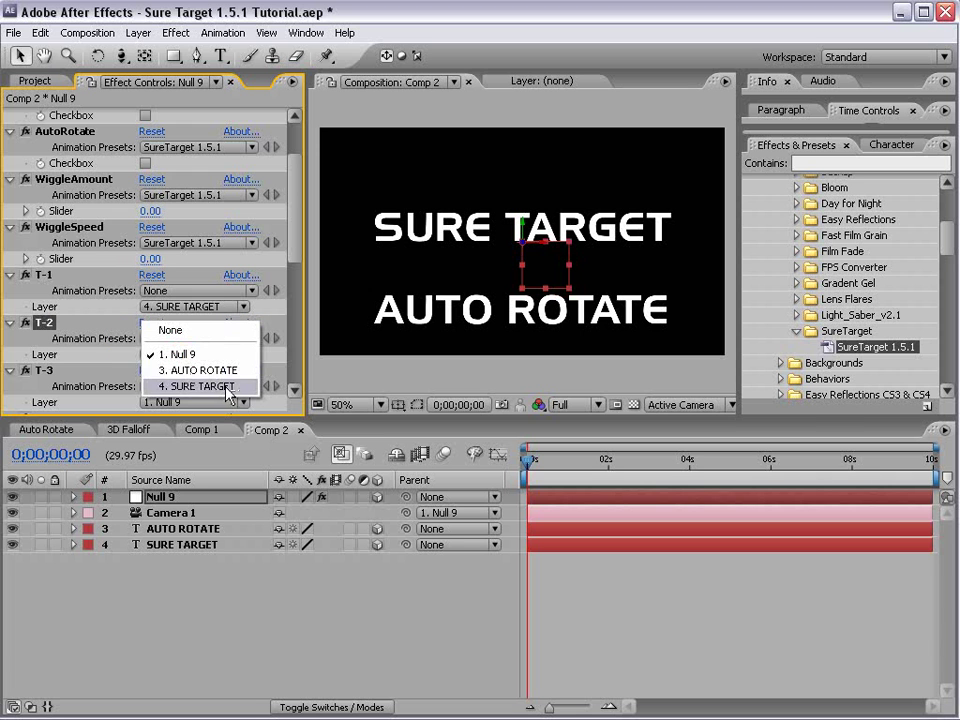
{"action": "left_click", "coordinate": [220, 371]}
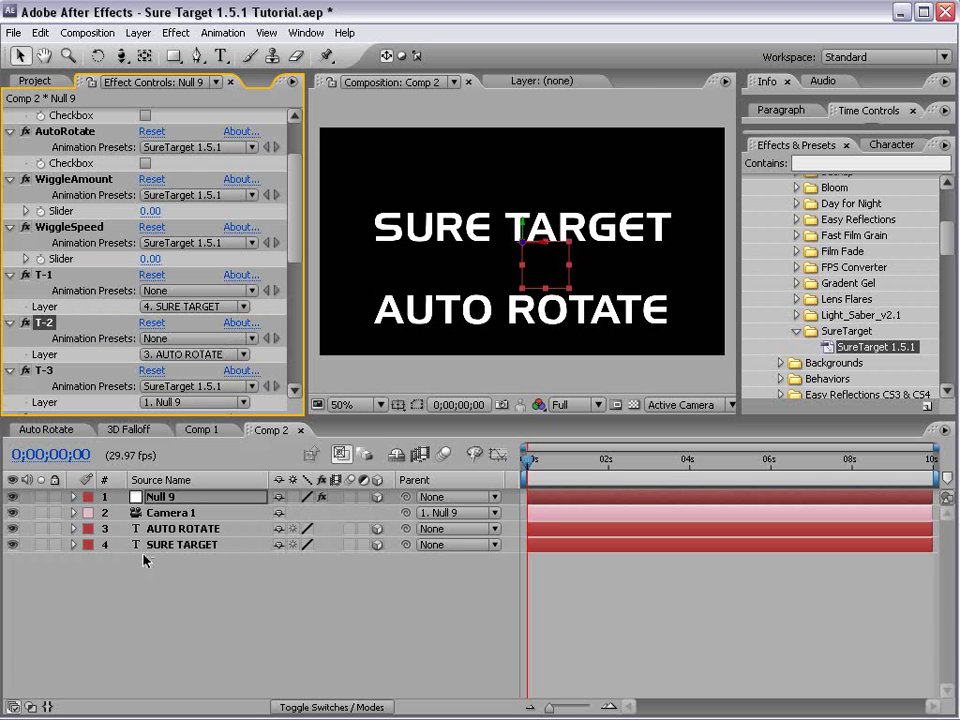
Keyframe Null 9's SureTarget Slider at 1.00, then set it to 2 about one second in
{"action": "left_click", "coordinate": [161, 497]}
{"action": "key", "text": "e"}
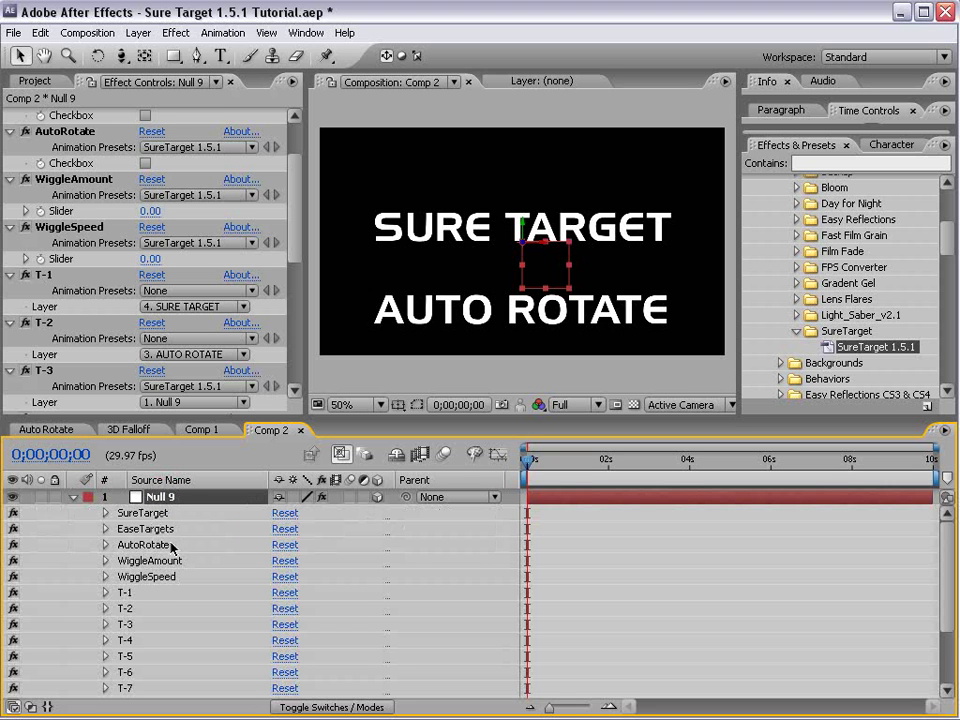
{"action": "left_click", "coordinate": [106, 513]}
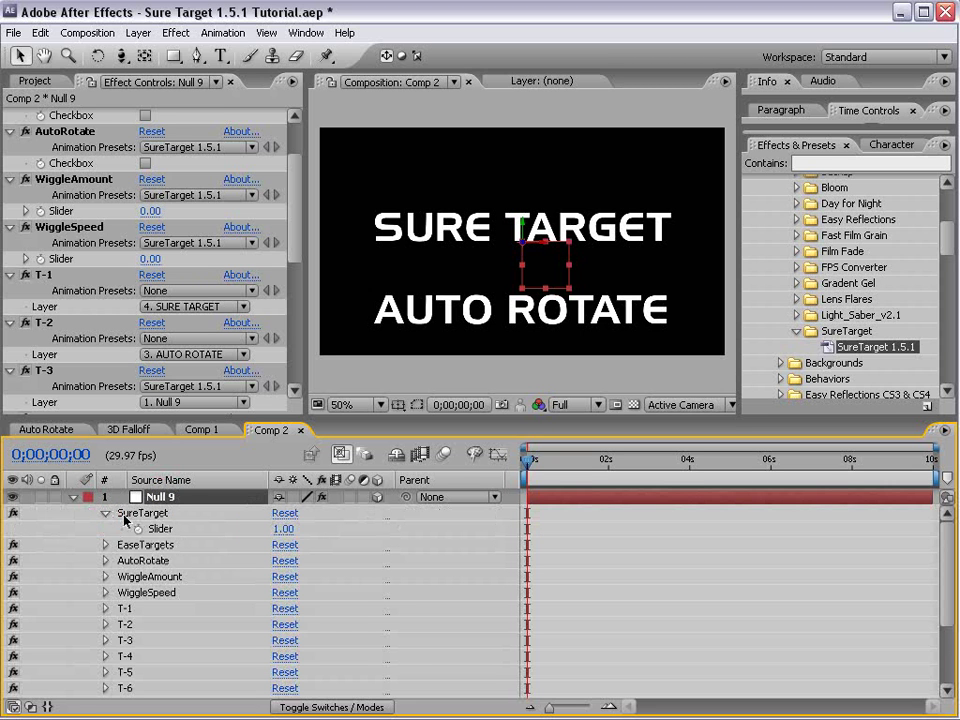
{"action": "left_click", "coordinate": [137, 529]}
{"action": "left_click_drag", "start_coordinate": [527, 458], "coordinate": [570, 462]}
{"action": "left_click", "coordinate": [287, 529]}
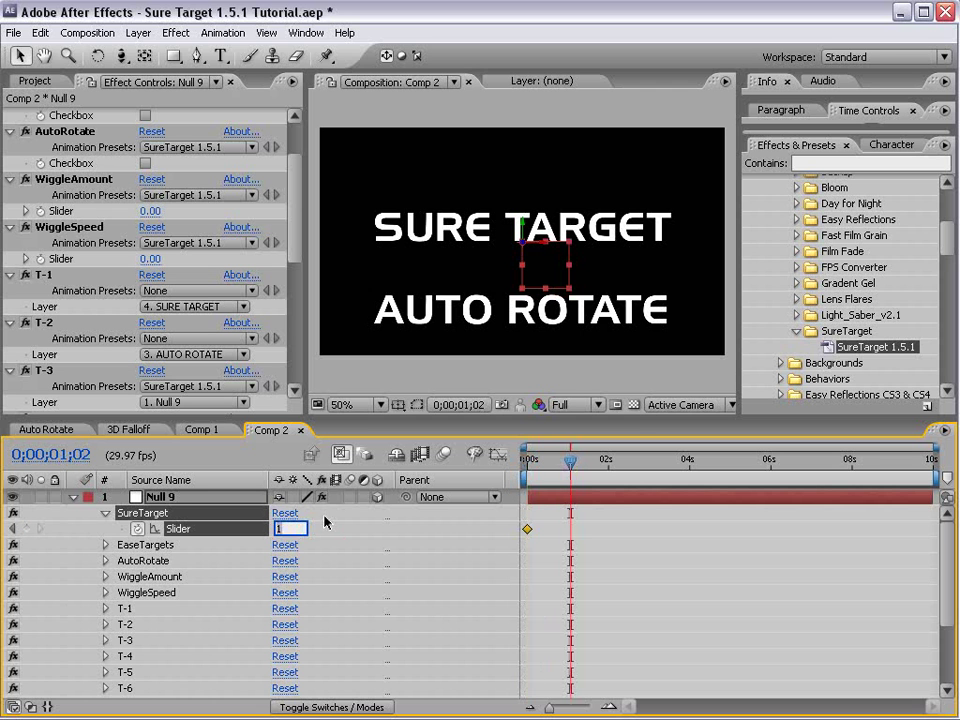
{"action": "type", "text": "2"}
{"action": "key", "text": "Return"}
{"action": "mouse_move", "coordinate": [547, 475]}
{"action": "left_mouse_down"}
{"action": "mouse_move", "coordinate": [560, 460]}
{"action": "mouse_move", "coordinate": [528, 460]}
{"action": "mouse_move", "coordinate": [568, 460]}
{"action": "mouse_move", "coordinate": [540, 460]}
{"action": "mouse_move", "coordinate": [549, 485]}
{"action": "left_mouse_up"}
Reveal Null 9's Position wiggle expression and inspect its speed graph in the Graph Editor
{"action": "left_click", "coordinate": [547, 460]}
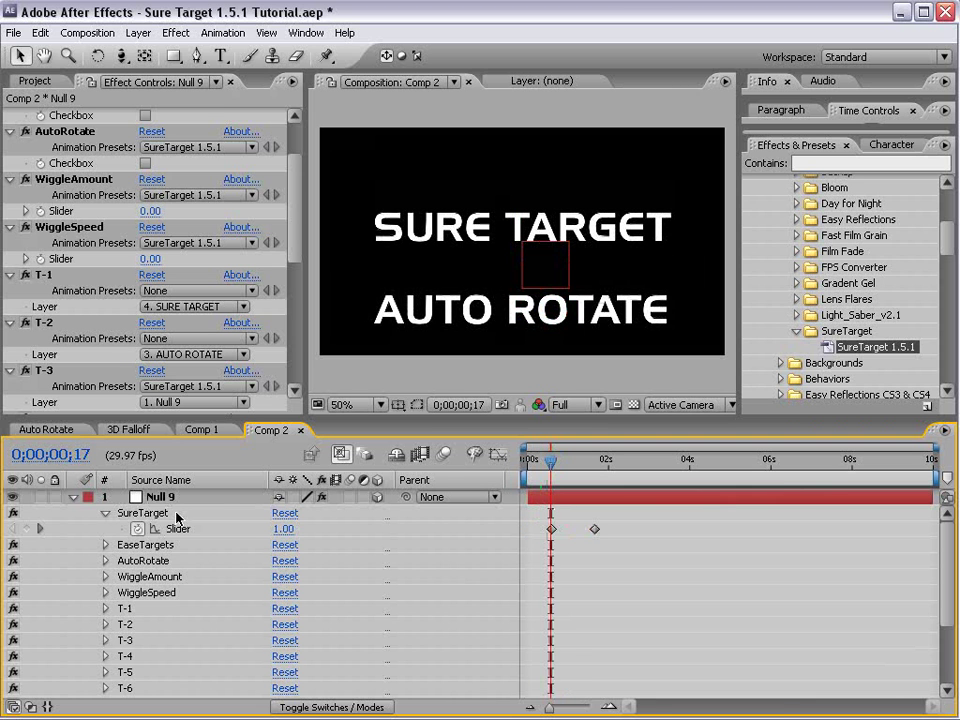
{"action": "left_click", "coordinate": [155, 497]}
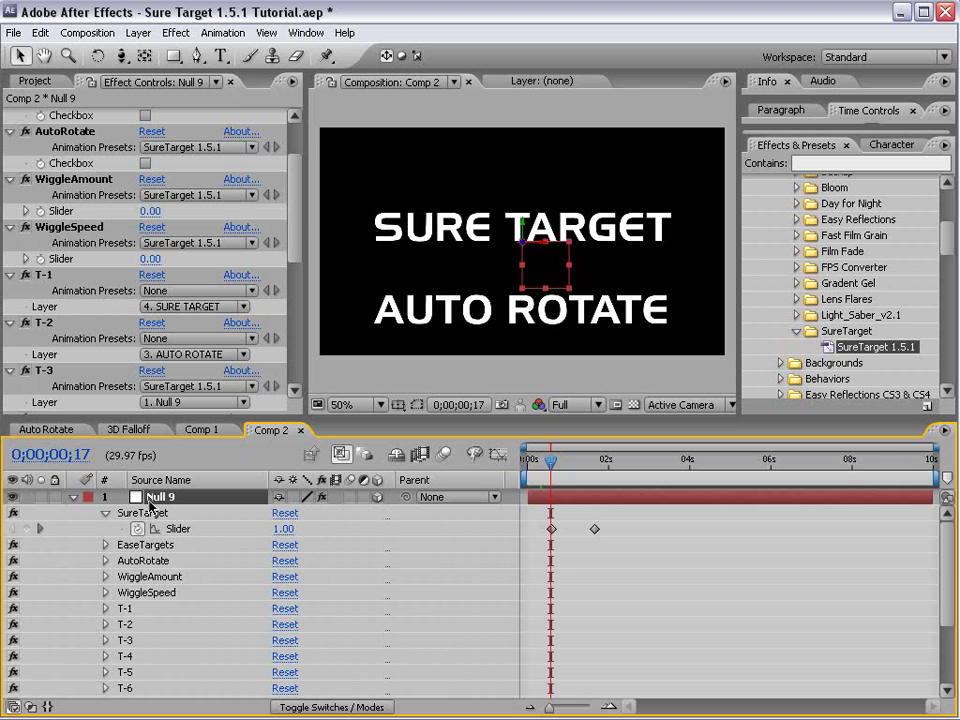
{"action": "key", "text": "p"}
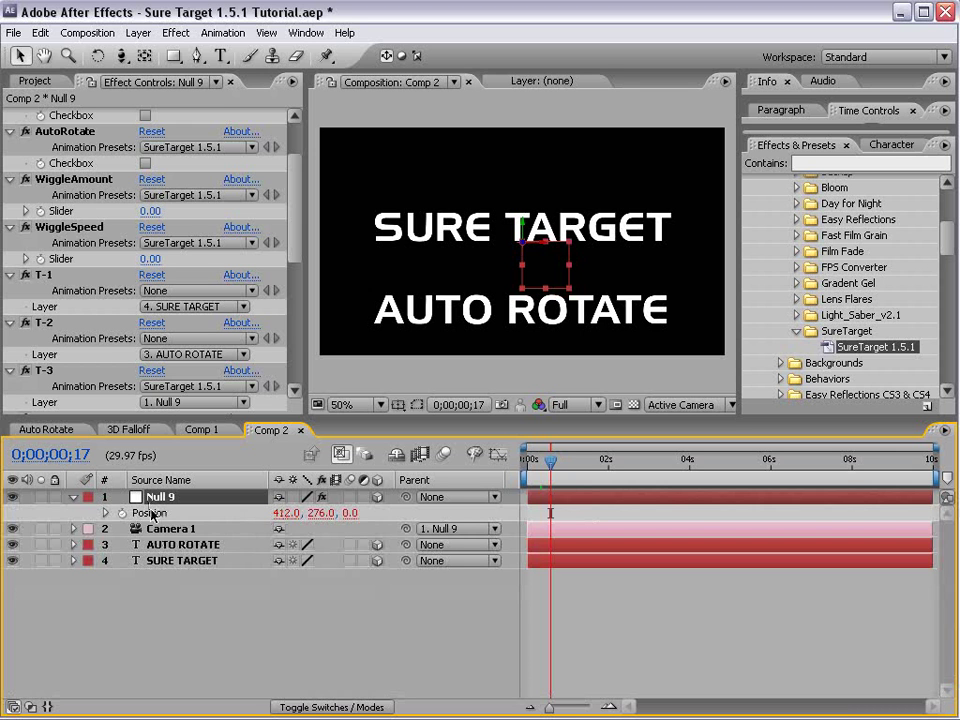
{"action": "left_click", "coordinate": [150, 511]}
{"action": "type", "text": "wig=wiggle(effect(\"WiggleSpeed\")(\"Slider\"),effect(\"WiggleAmount\")(\"Slider\"))-value;"}
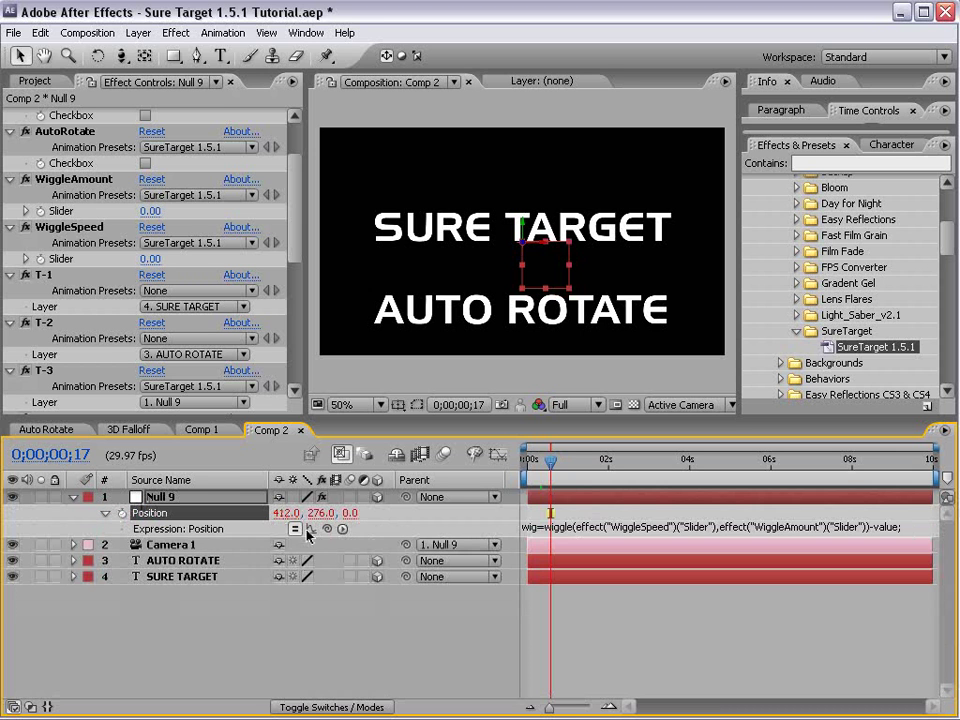
{"action": "left_click", "coordinate": [498, 455]}
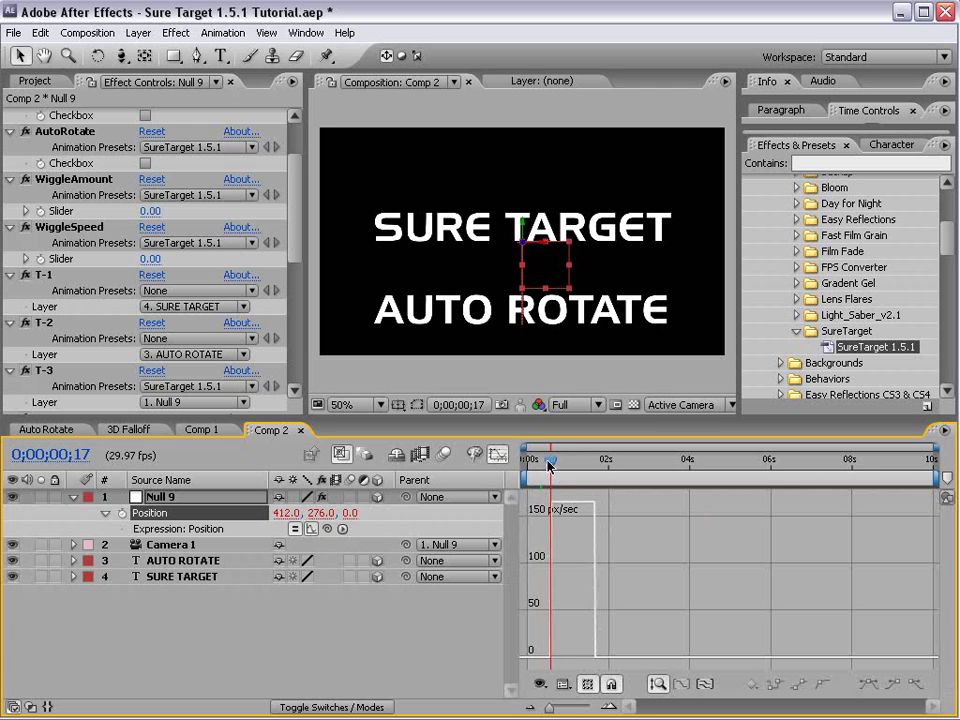
{"action": "left_click_drag", "start_coordinate": [547, 464], "coordinate": [596, 497]}
Reveal all of Null 9's keyframes and expressions and turn on easing between targets with EaseTargets
{"action": "key", "text": "shift+F3"}
{"action": "key", "text": "u"}
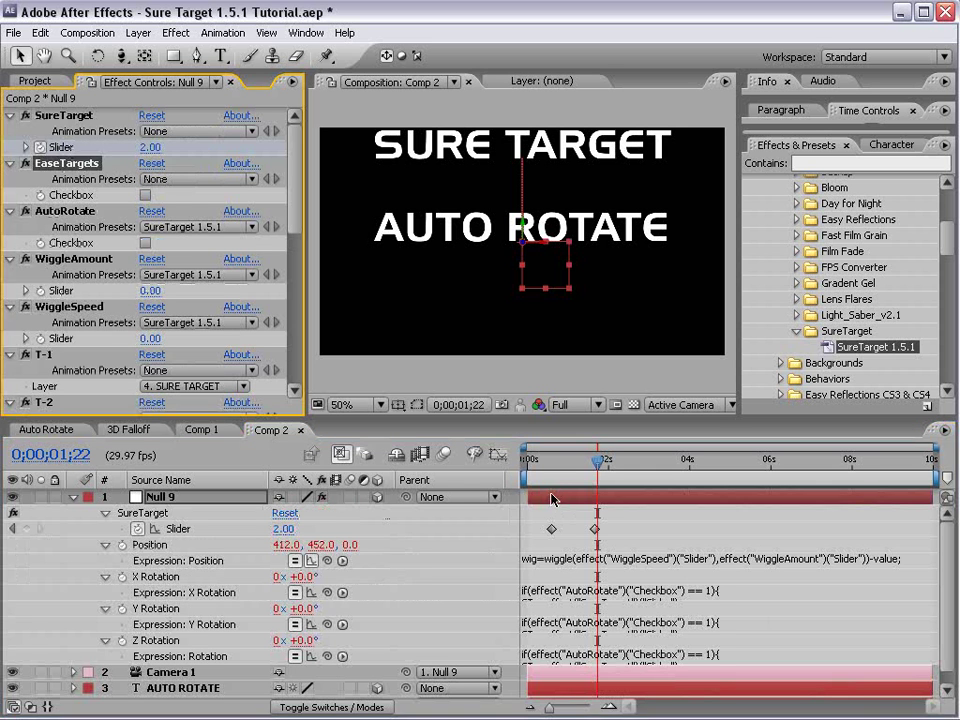
{"action": "left_click", "coordinate": [575, 532]}
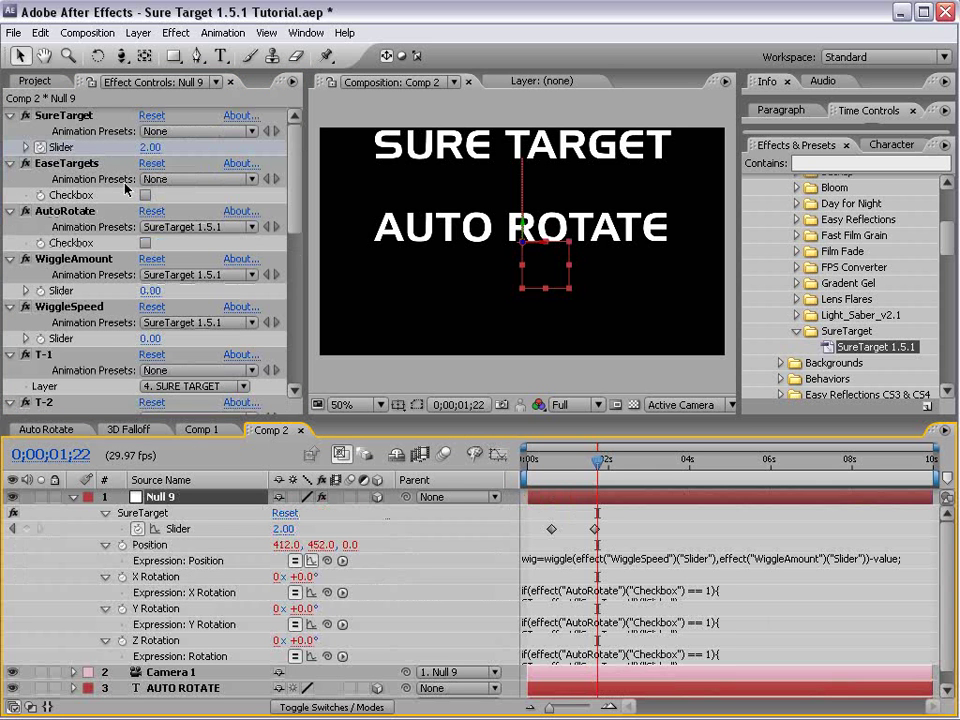
{"action": "left_click", "coordinate": [68, 166]}
{"action": "left_click", "coordinate": [145, 195]}
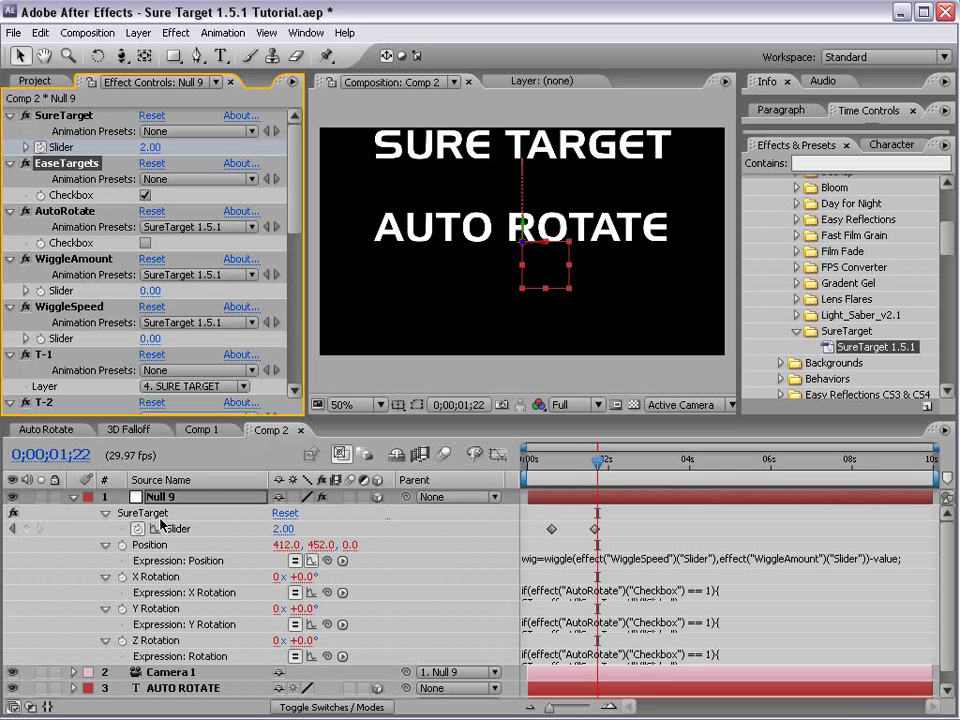
Show only Null 9's Position wiggle expression and check its speed graph around frame 18
{"action": "key", "text": "u"}
{"action": "key", "text": "p"}
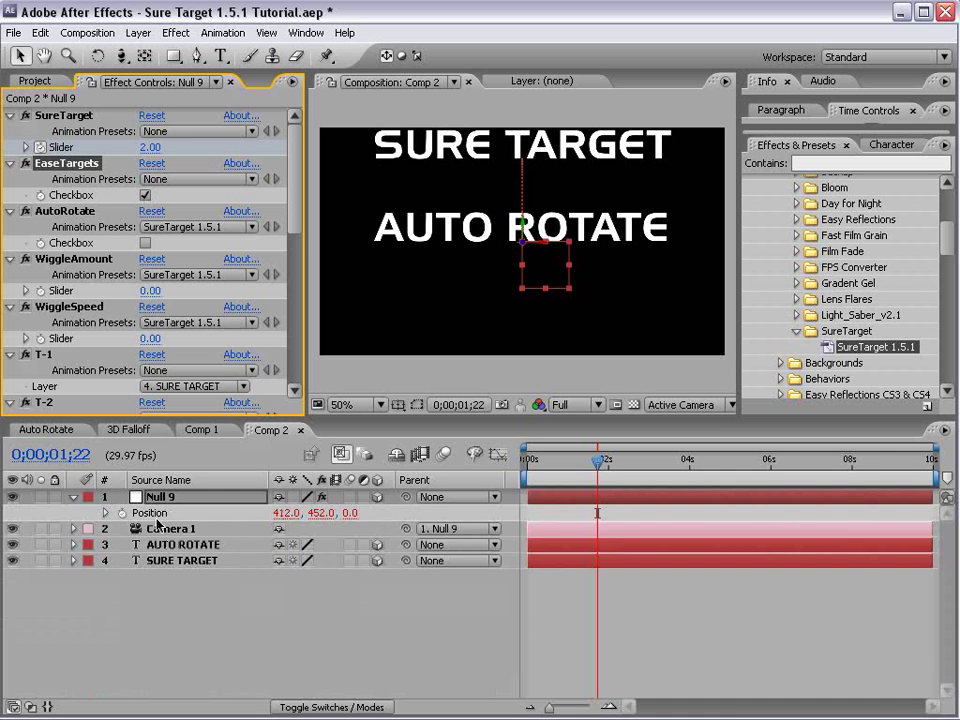
{"action": "left_click", "coordinate": [150, 513]}
{"action": "type", "text": "wig=wiggle(effect(\"WiggleSpeed\")(\"Slider\"),effect(\"WiggleAmount\")(\"Slider\"))-value;"}
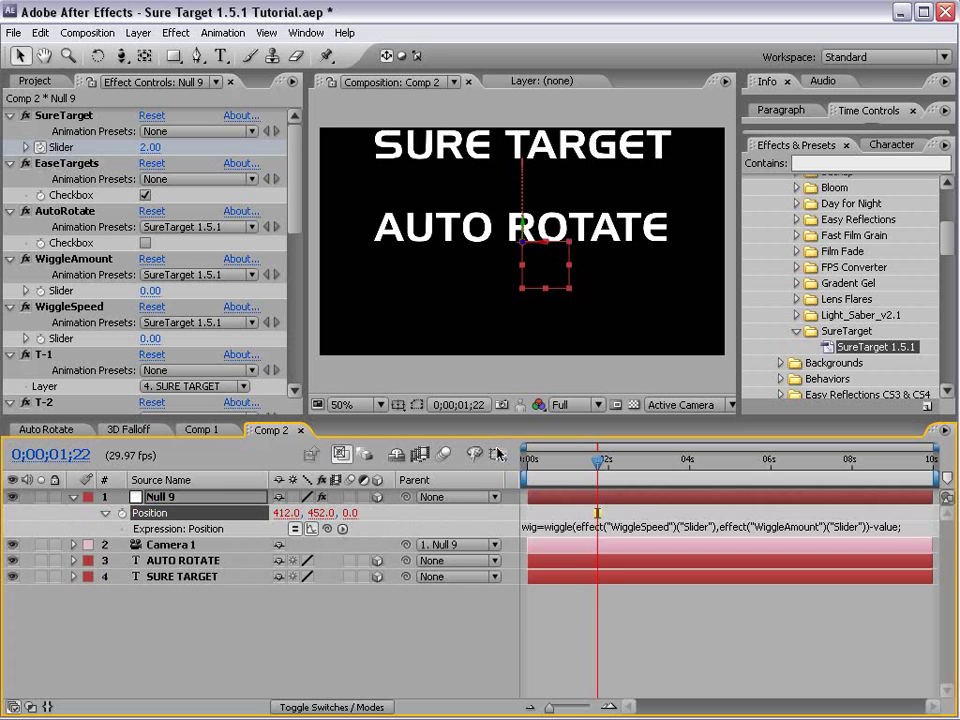
{"action": "left_click", "coordinate": [498, 455]}
{"action": "mouse_move", "coordinate": [601, 468]}
{"action": "left_mouse_down"}
{"action": "mouse_move", "coordinate": [542, 463]}
{"action": "mouse_move", "coordinate": [549, 478]}
{"action": "mouse_move", "coordinate": [566, 463]}
{"action": "mouse_move", "coordinate": [597, 463]}
{"action": "left_mouse_up"}
{"action": "left_click", "coordinate": [497, 457]}
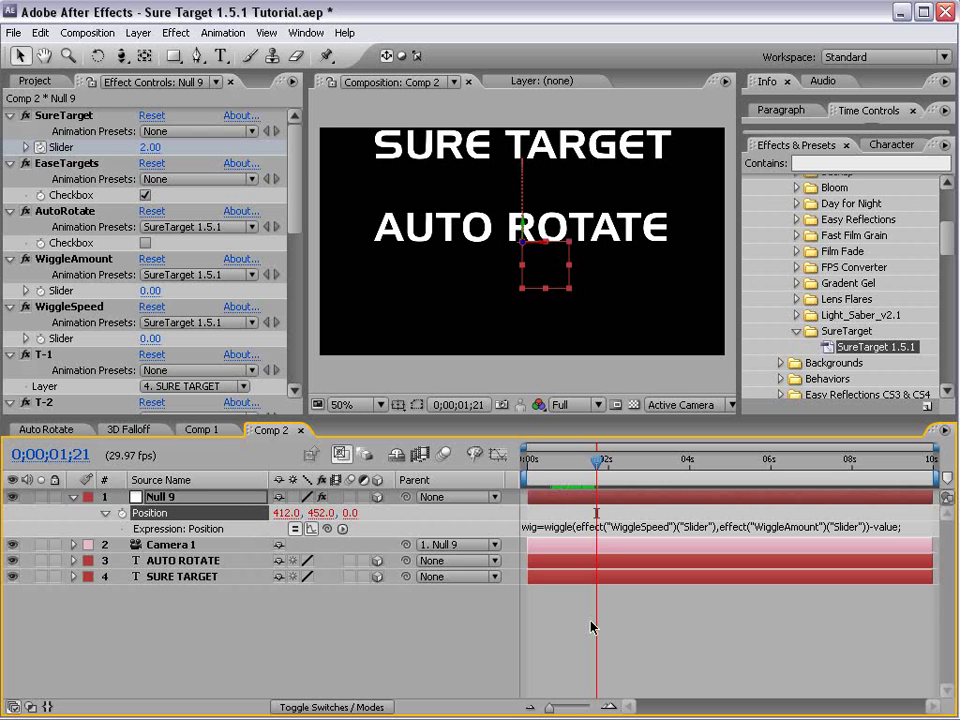
Copy both Medium Orange Solid particle layers from Auto Rotate into Comp 2, beneath the text layers
{"action": "left_click", "coordinate": [43, 429]}
{"action": "left_click", "coordinate": [195, 671]}
{"action": "left_click", "coordinate": [195, 688], "text": "shift"}
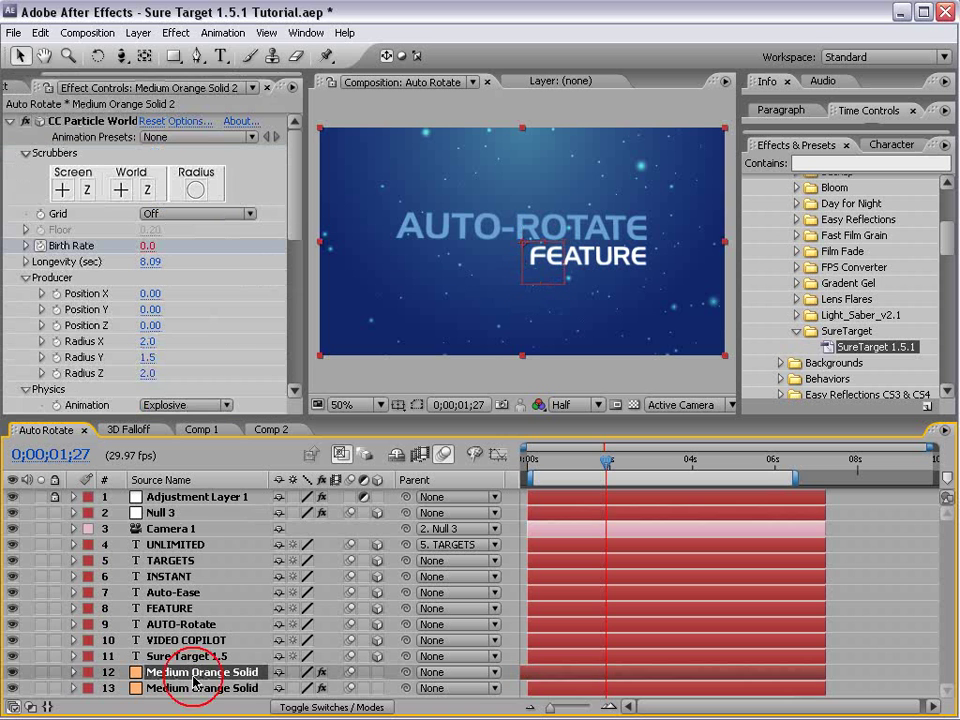
{"action": "left_click", "coordinate": [272, 430]}
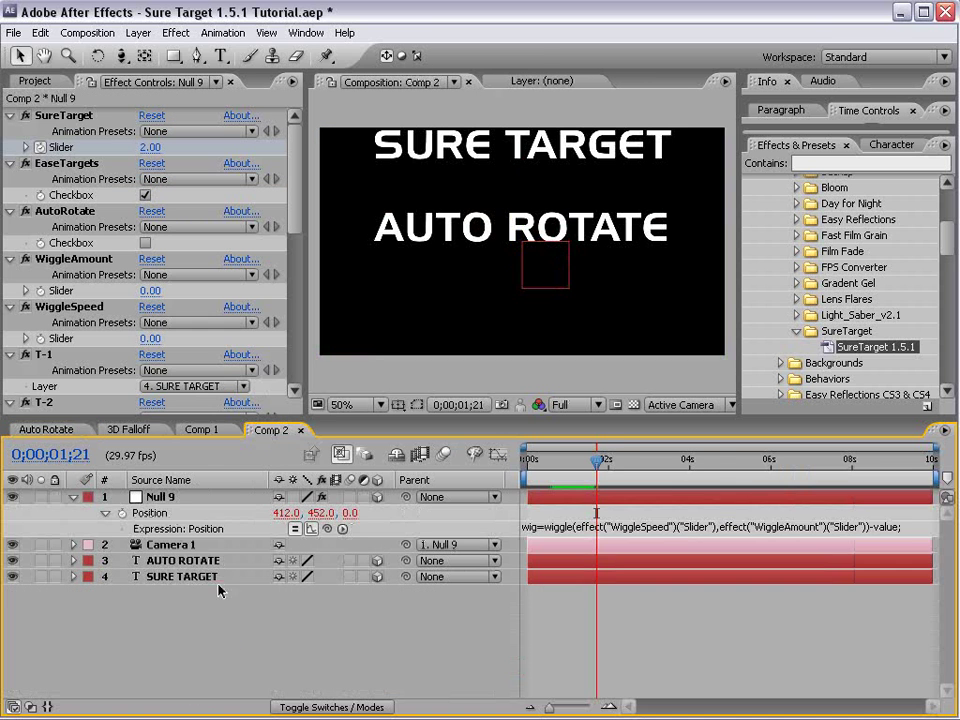
{"action": "key", "text": "ctrl+v"}
{"action": "left_click_drag", "start_coordinate": [175, 510], "coordinate": [176, 686]}
{"action": "left_click", "coordinate": [557, 690]}
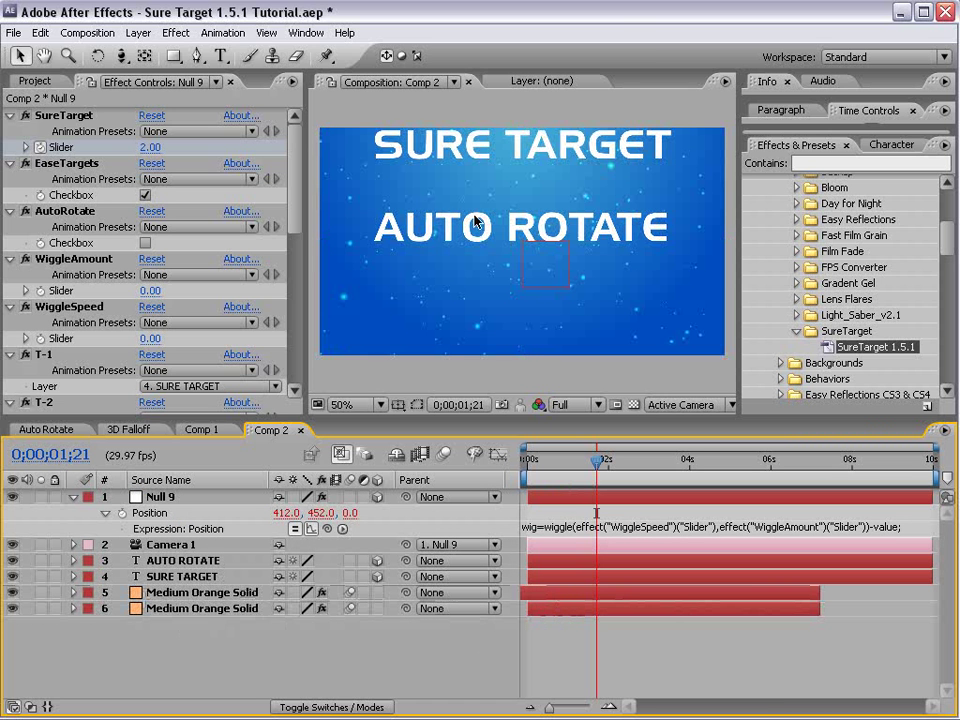
{"action": "left_click", "coordinate": [200, 560]}
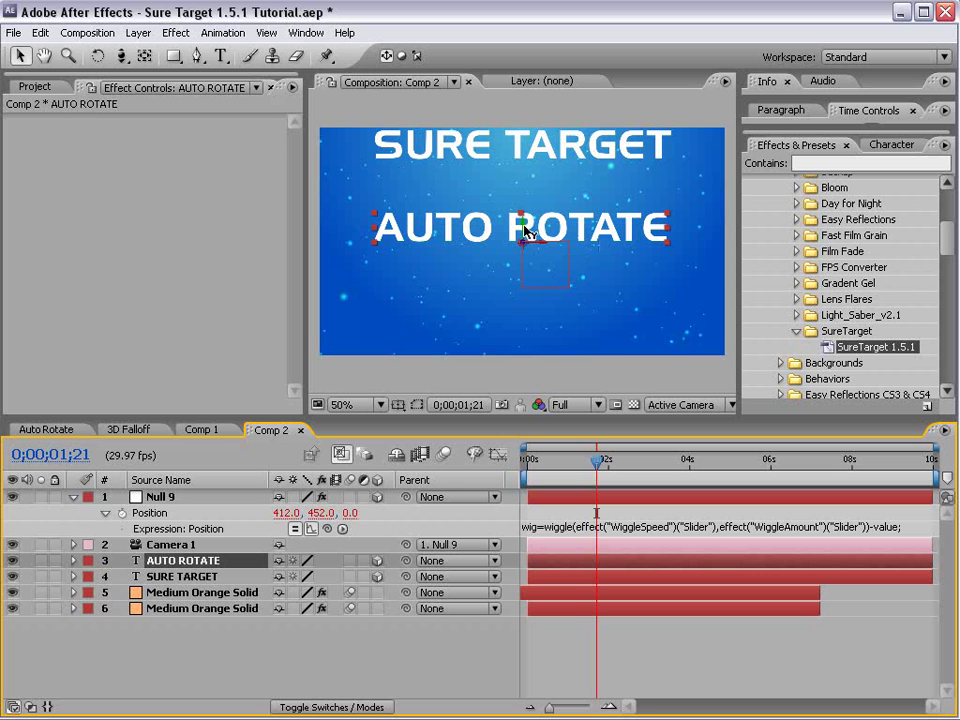
Move Null 9 down to frame AUTO ROTATE and reveal the text's Orientation and rotation properties
{"action": "left_click_drag", "start_coordinate": [525, 228], "coordinate": [522, 266]}
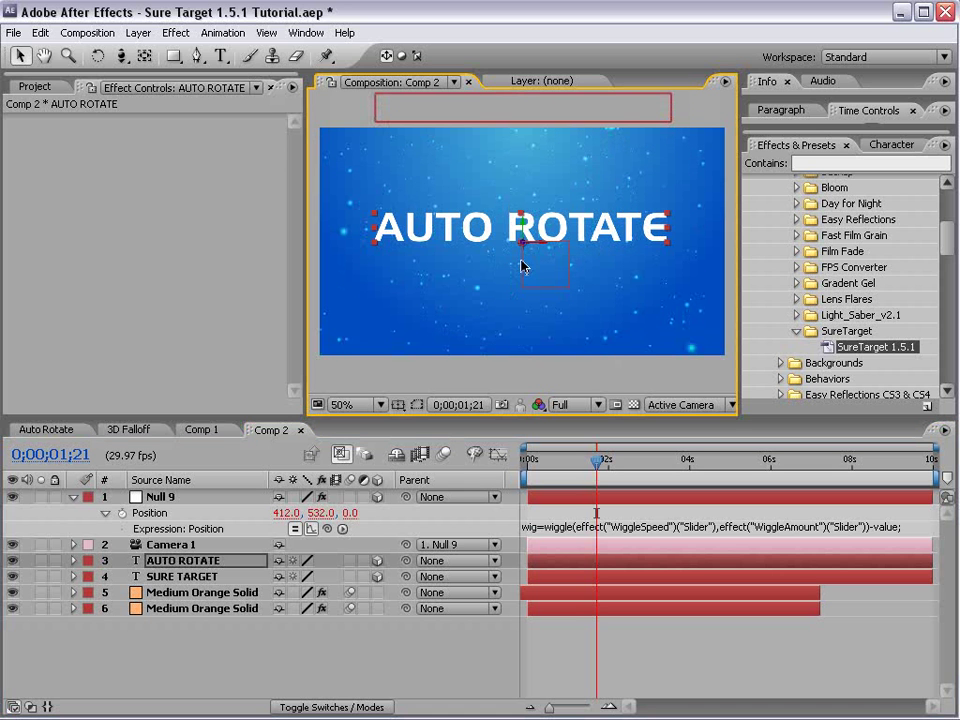
{"action": "key", "text": "r"}
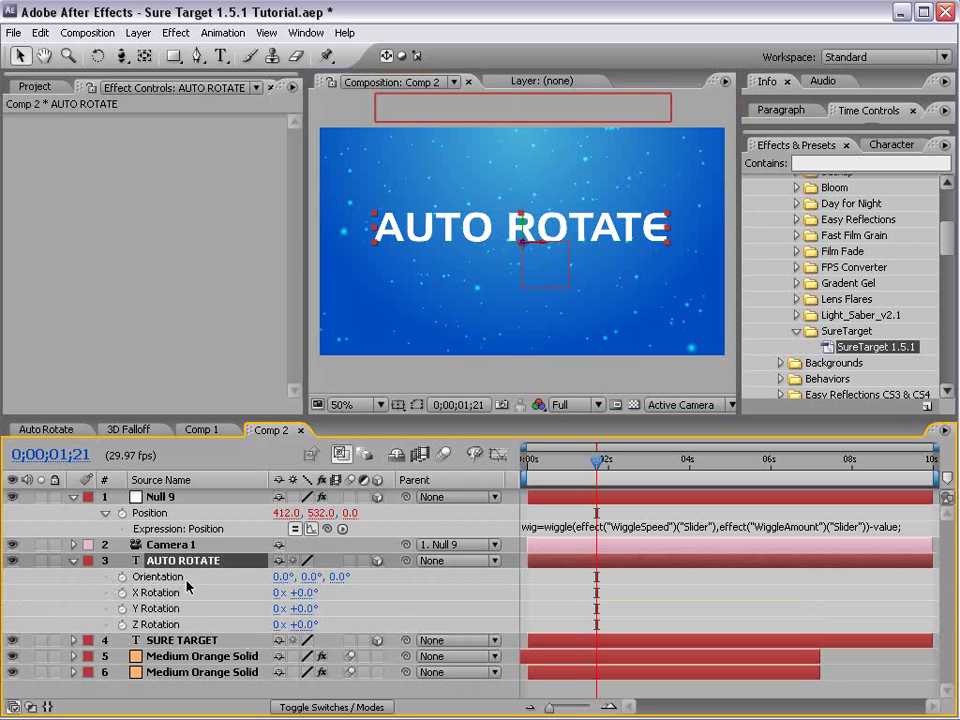
{"action": "left_click", "coordinate": [73, 561]}
{"action": "left_click", "coordinate": [73, 561]}
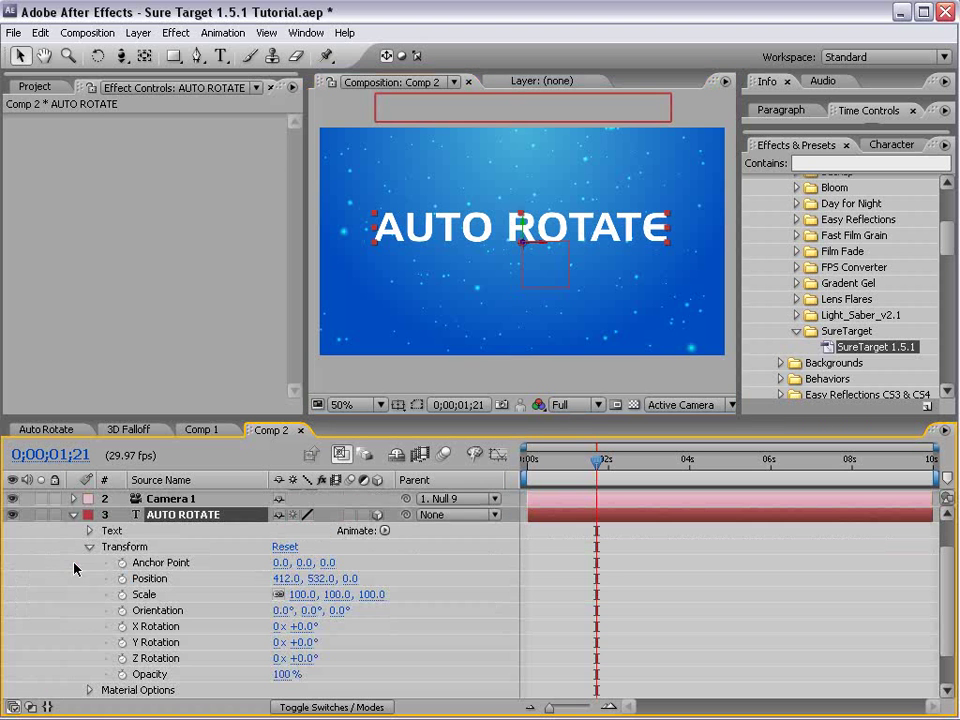
{"action": "left_click", "coordinate": [115, 547]}
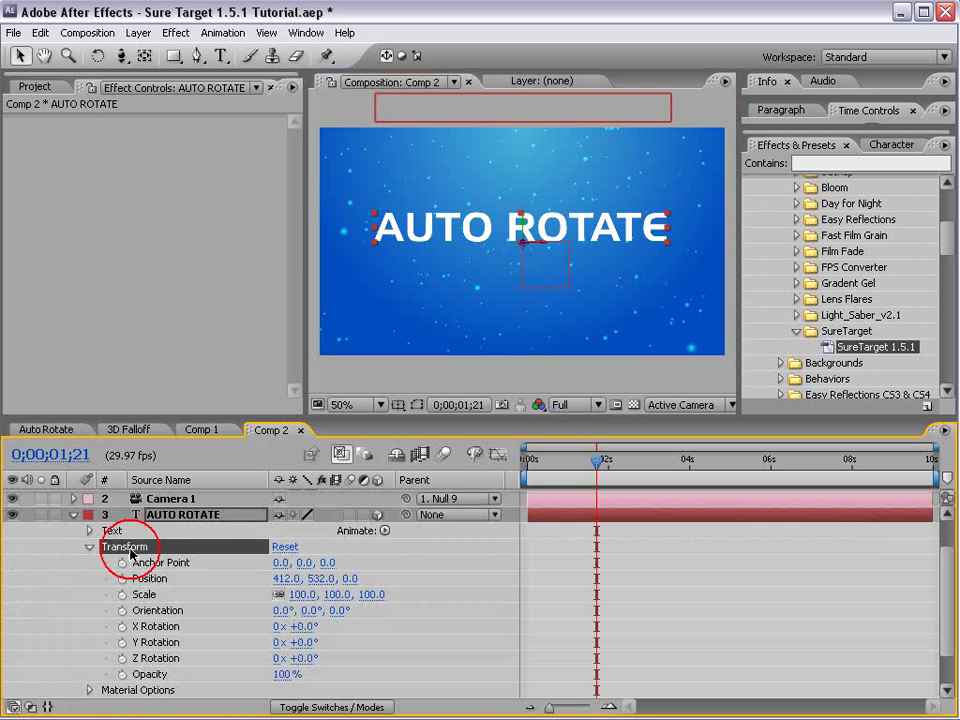
{"action": "left_click", "coordinate": [158, 611]}
{"action": "left_click", "coordinate": [158, 627]}
{"action": "left_click", "coordinate": [152, 643]}
{"action": "left_click", "coordinate": [155, 659]}
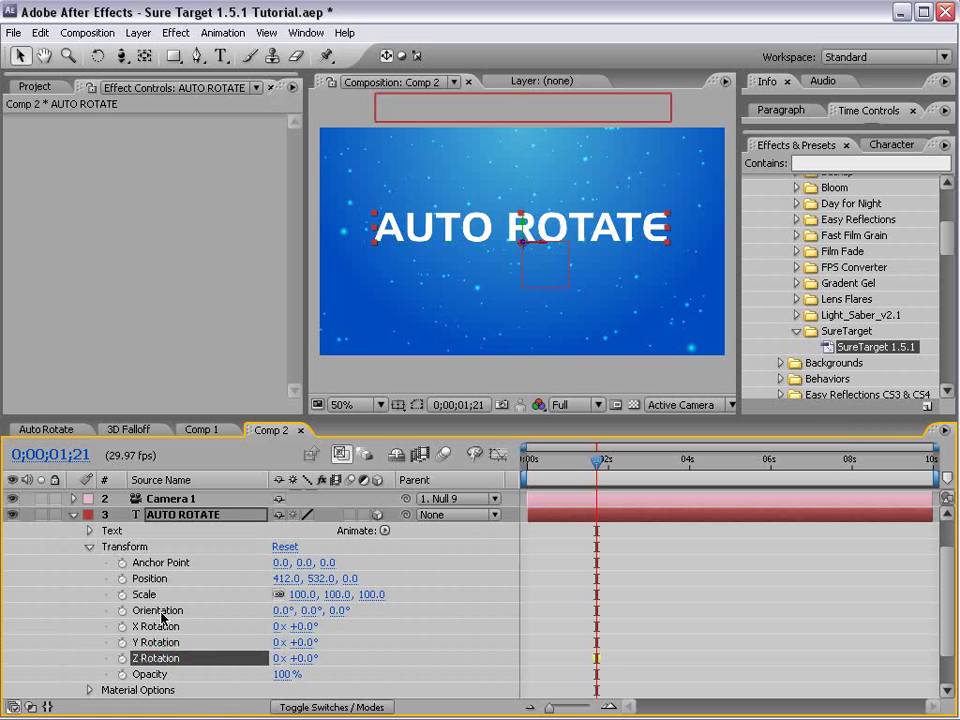
{"action": "left_click", "coordinate": [165, 611]}
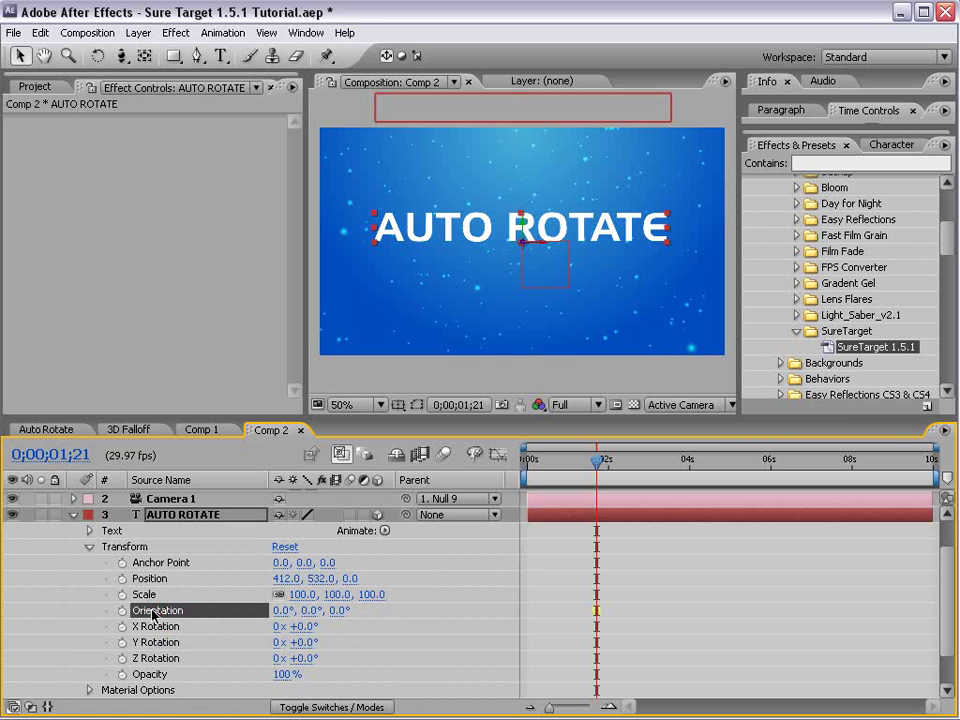
Swing AUTO ROTATE around Y with the Rotation tool, setting Y Rotation to +137°
{"action": "left_click", "coordinate": [97, 57]}
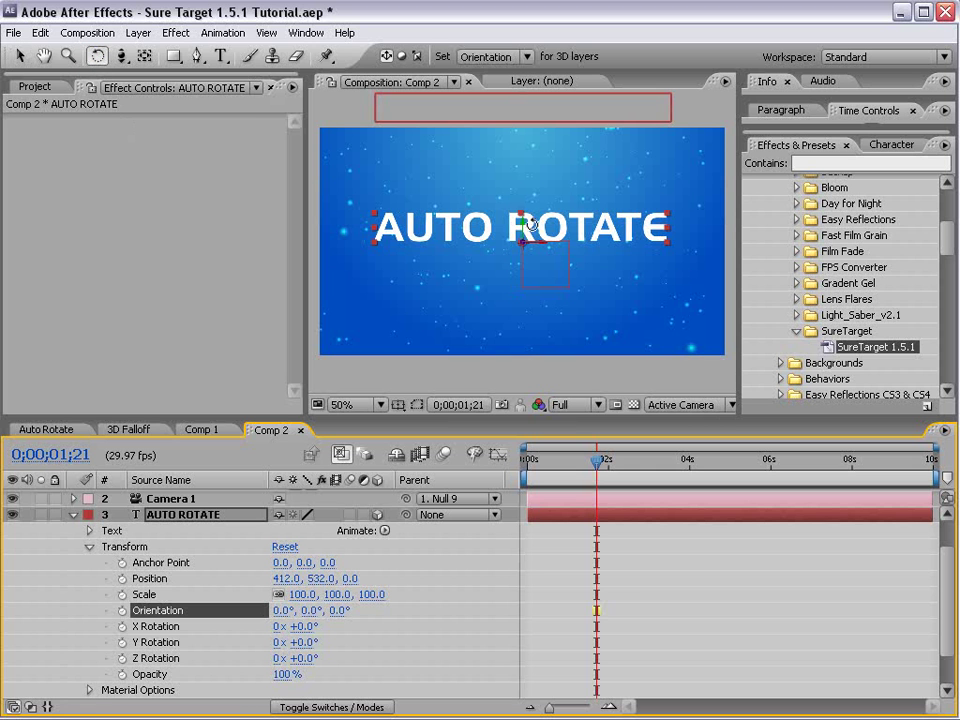
{"action": "left_click_drag", "start_coordinate": [522, 230], "coordinate": [530, 235]}
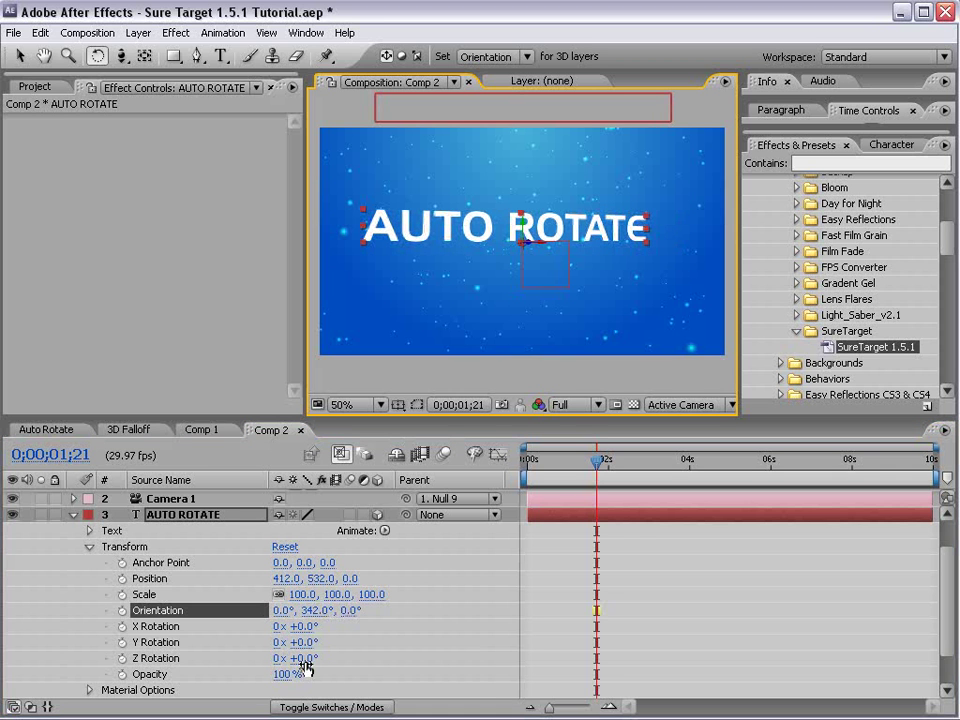
{"action": "key", "text": "Down"}
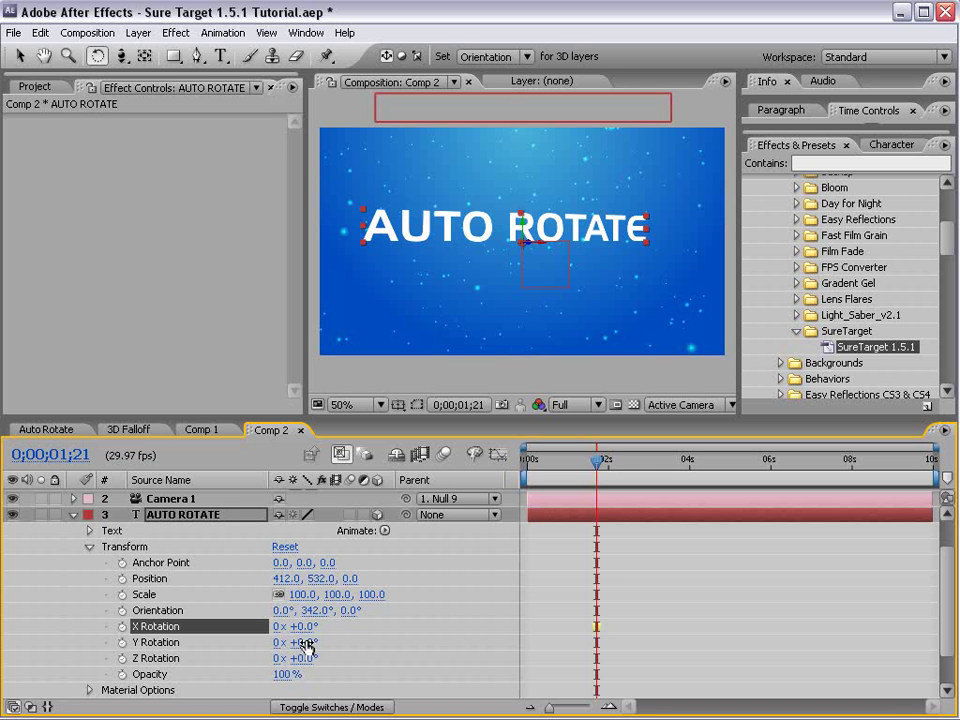
{"action": "left_click_drag", "start_coordinate": [306, 642], "coordinate": [436, 645]}
{"action": "mouse_move", "coordinate": [591, 466]}
{"action": "left_mouse_down"}
{"action": "mouse_move", "coordinate": [540, 476]}
{"action": "mouse_move", "coordinate": [598, 486]}
{"action": "left_mouse_up"}
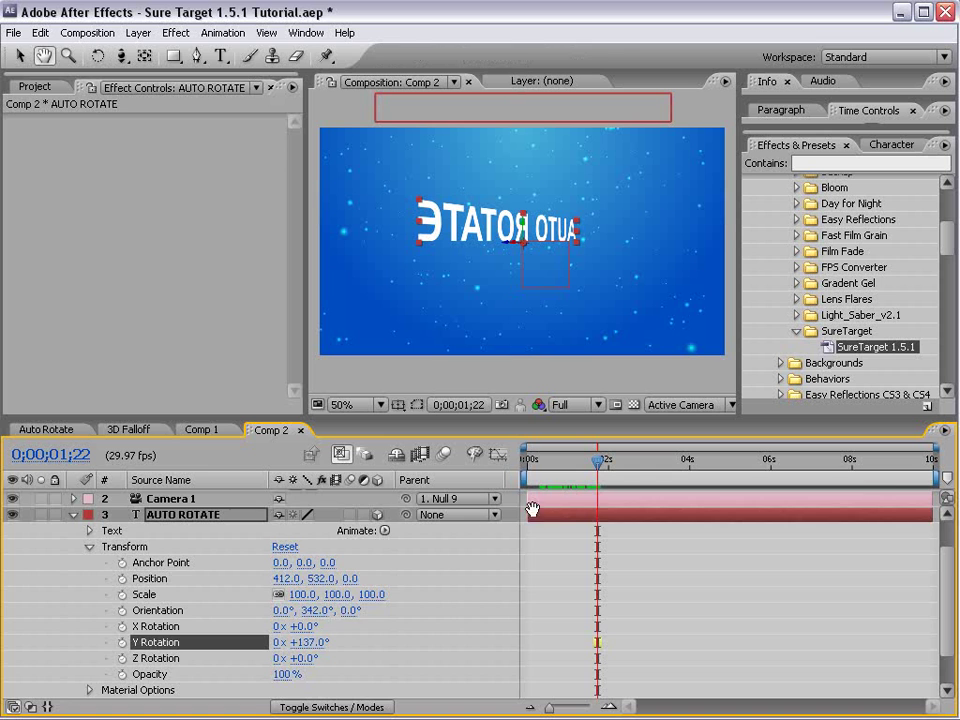
{"action": "scroll", "coordinate": [560, 540], "scroll_direction": "up", "scroll_amount": 1}
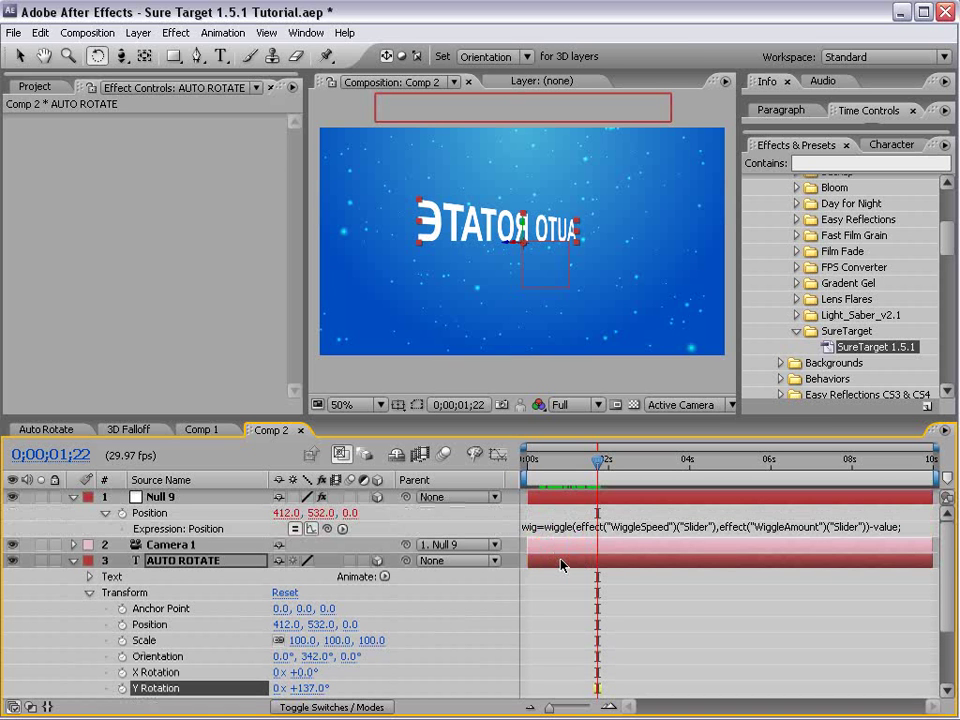
Turn on Null 9's AutoRotate option and reveal its keyframed and expression properties
{"action": "left_click", "coordinate": [163, 496]}
{"action": "left_click", "coordinate": [135, 212]}
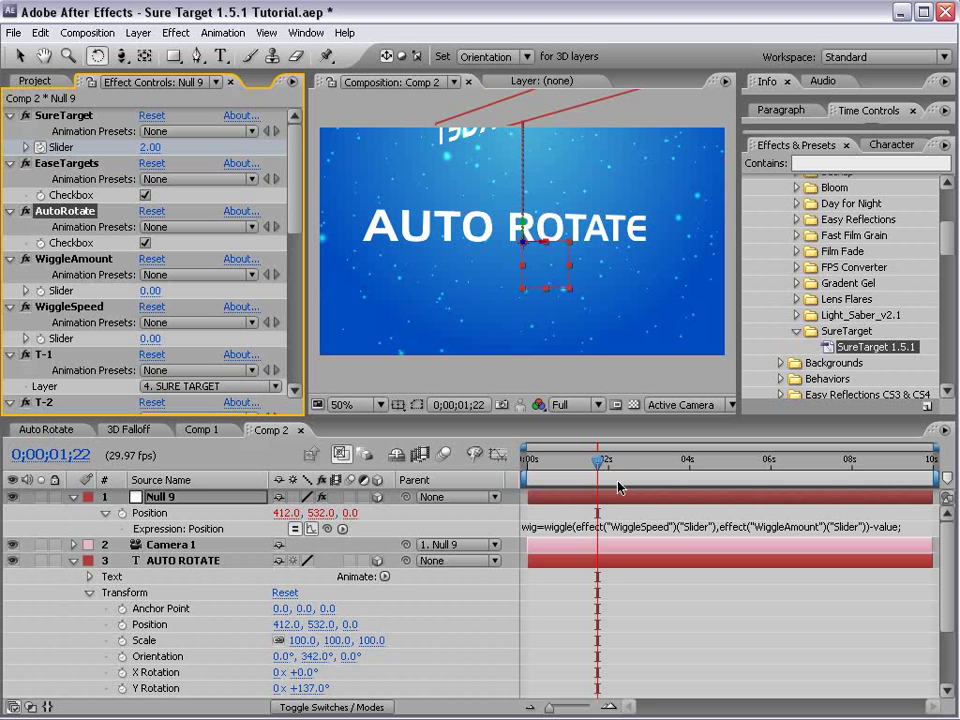
{"action": "key", "text": "u"}
{"action": "mouse_move", "coordinate": [597, 461]}
{"action": "left_mouse_down"}
{"action": "mouse_move", "coordinate": [551, 461]}
{"action": "mouse_move", "coordinate": [592, 468]}
{"action": "mouse_move", "coordinate": [558, 470]}
{"action": "mouse_move", "coordinate": [596, 483]}
{"action": "left_mouse_up"}
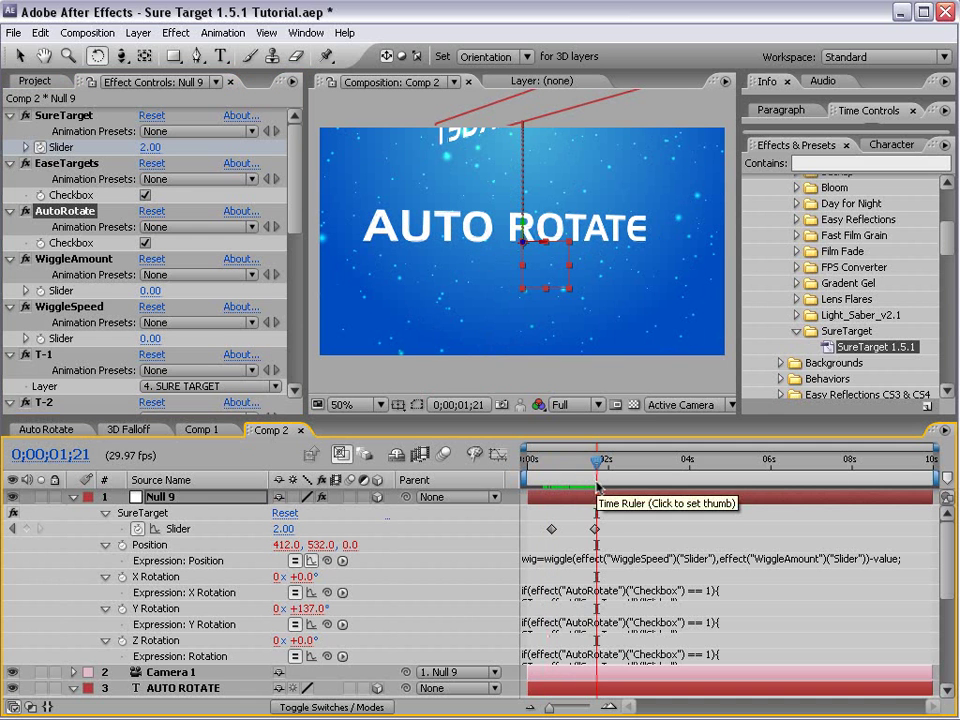
Rotate the AUTO ROTATE text further around Y and check it at 0;00;00;10
{"action": "left_click", "coordinate": [432, 222]}
{"action": "mouse_move", "coordinate": [522, 232]}
{"action": "left_mouse_down"}
{"action": "mouse_move", "coordinate": [570, 236]}
{"action": "mouse_move", "coordinate": [537, 247]}
{"action": "left_mouse_up"}
{"action": "key", "text": "v"}
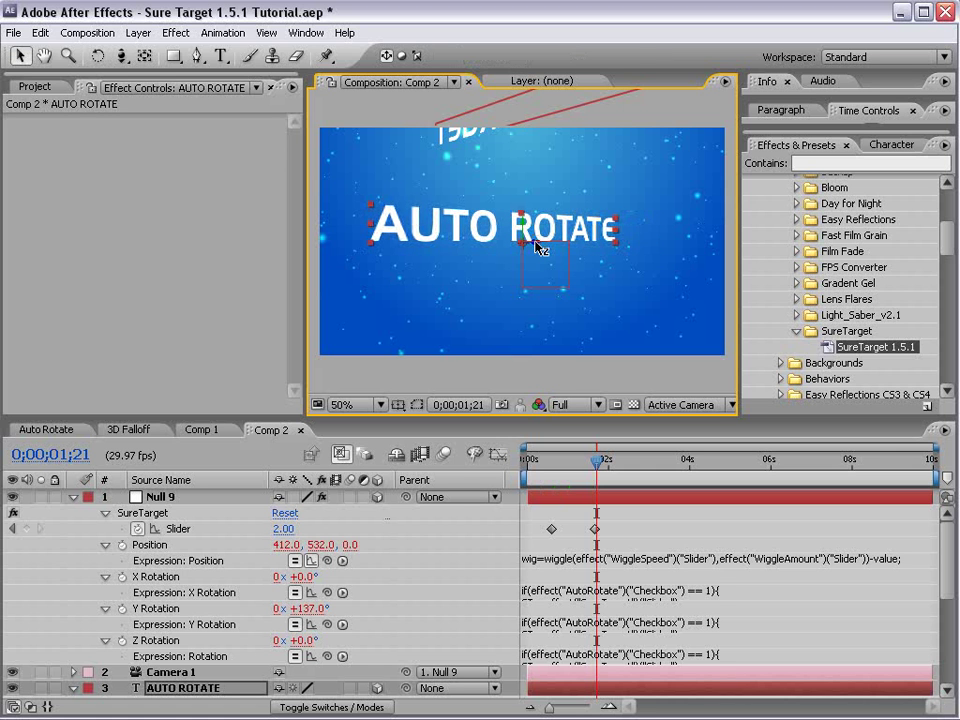
{"action": "key", "text": "w"}
{"action": "left_click_drag", "start_coordinate": [402, 182], "coordinate": [491, 232]}
{"action": "left_click", "coordinate": [541, 462]}
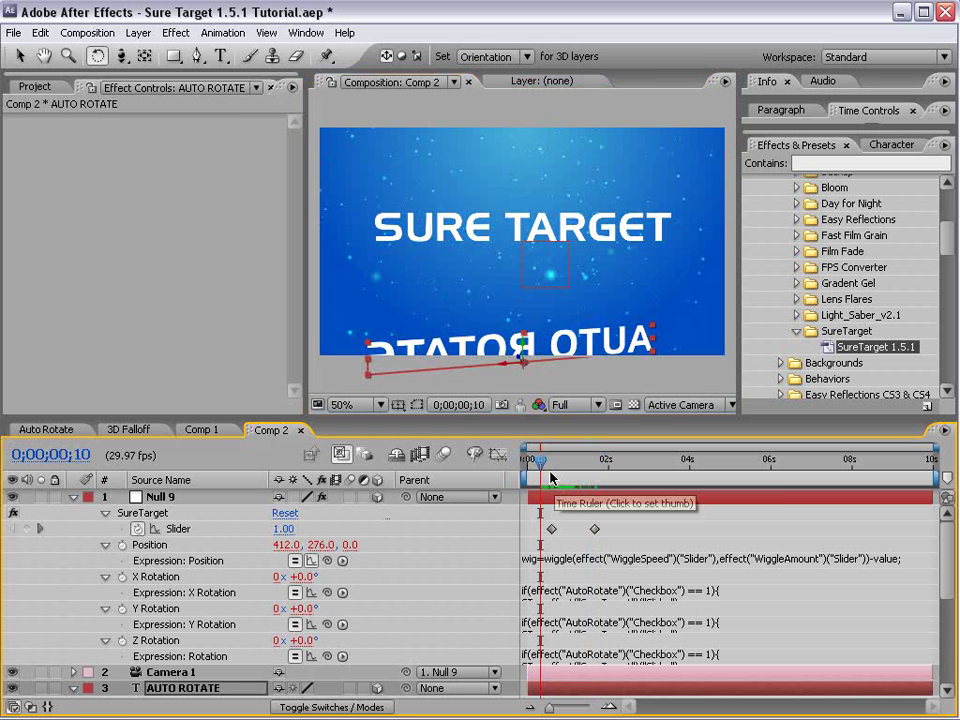
Set AUTO ROTATE's Y Rotation to 1x +137° and RAM-preview the extra spin
{"action": "left_click_drag", "start_coordinate": [541, 468], "coordinate": [591, 468]}
{"action": "scroll", "coordinate": [567, 533], "scroll_direction": "down", "scroll_amount": 4}
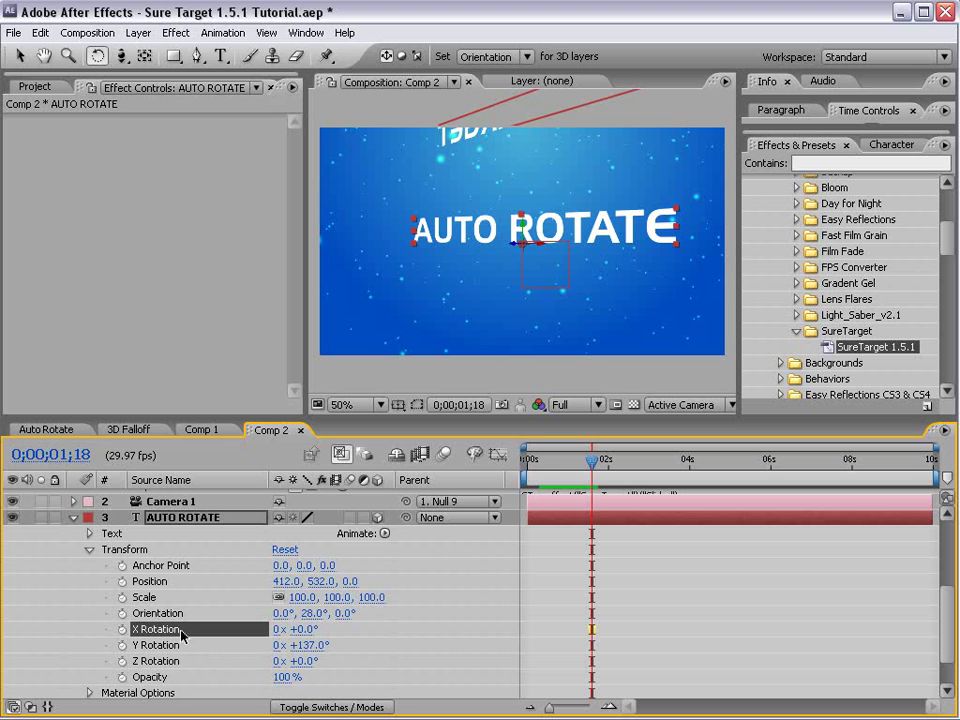
{"action": "left_click", "coordinate": [615, 545]}
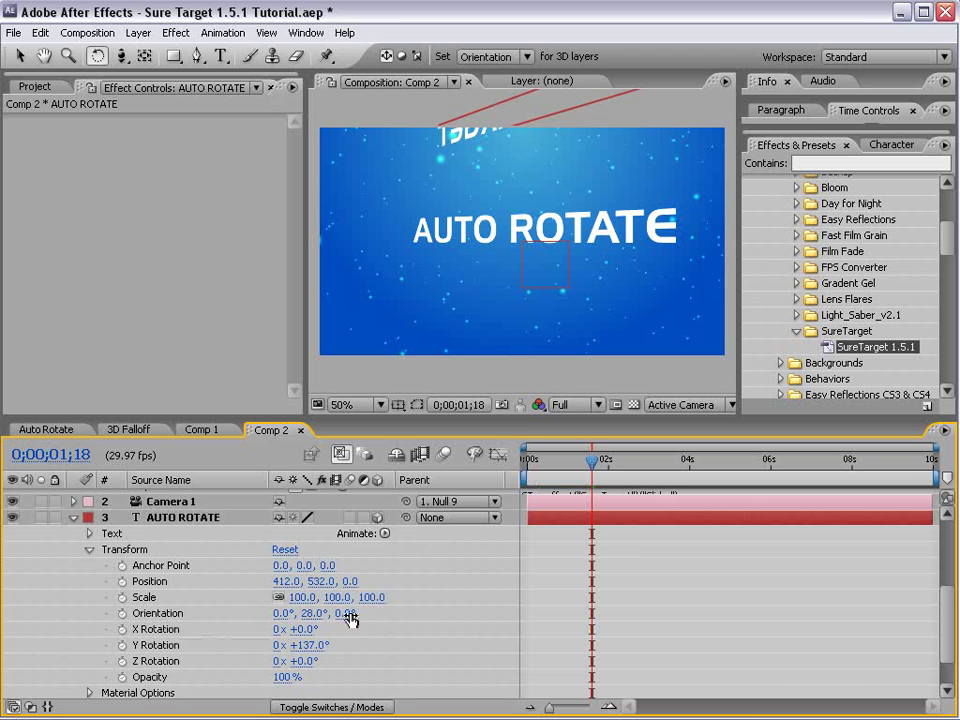
{"action": "left_click", "coordinate": [193, 643]}
{"action": "left_click", "coordinate": [279, 649]}
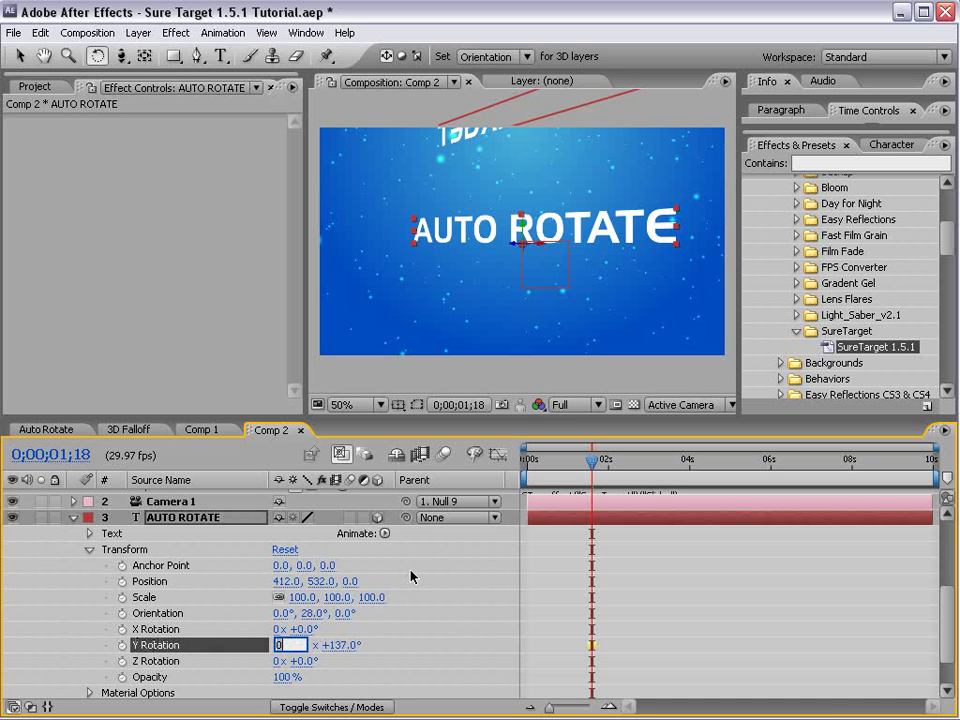
{"action": "type", "text": "1"}
{"action": "key", "text": "Return"}
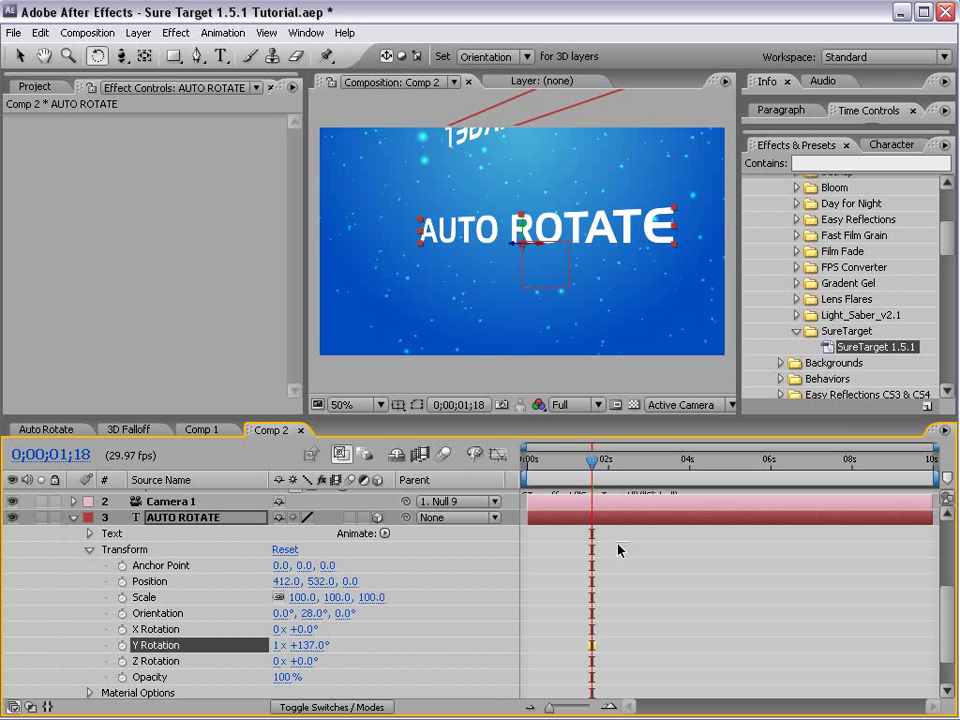
{"action": "key", "text": "KP_0"}
{"action": "key", "text": "space"}
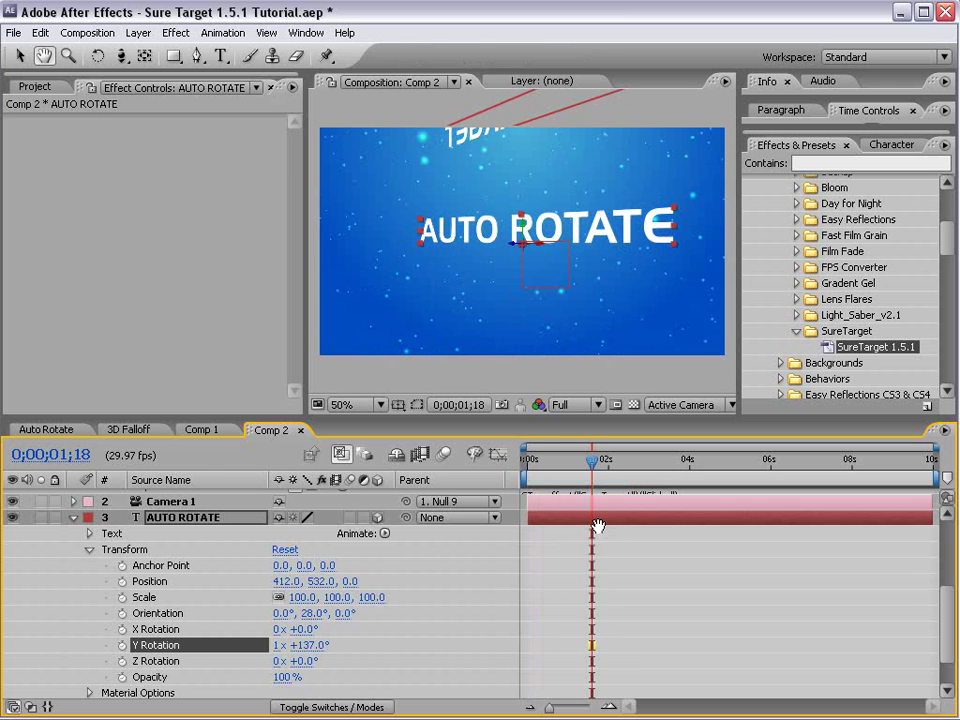
Enable motion blur for AUTO ROTATE, SURE TARGET and the composition
{"action": "key", "text": "e"}
{"action": "key", "text": "e"}
{"action": "left_click", "coordinate": [74, 650]}
{"action": "left_click", "coordinate": [144, 621]}
{"action": "left_click", "coordinate": [349, 528]}
{"action": "left_click", "coordinate": [349, 544]}
{"action": "left_click", "coordinate": [444, 455]}
Give Camera 1's Position a wiggle(.2,200) expression and RAM-preview the drifting shot
{"action": "left_click", "coordinate": [183, 514]}
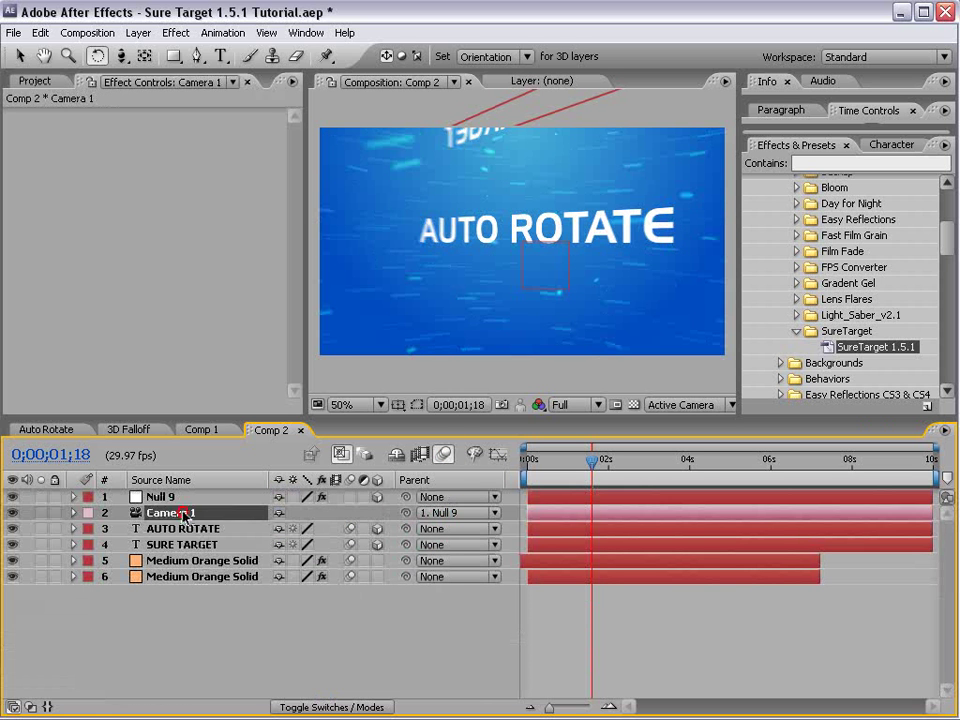
{"action": "key", "text": "p"}
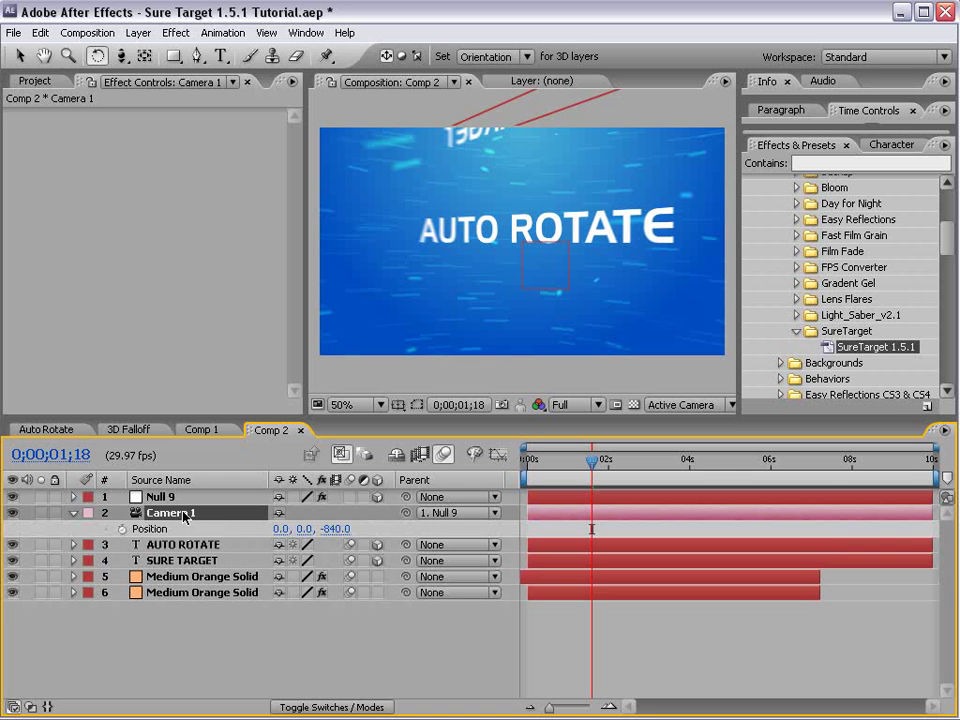
{"action": "left_click", "coordinate": [121, 529], "text": "alt"}
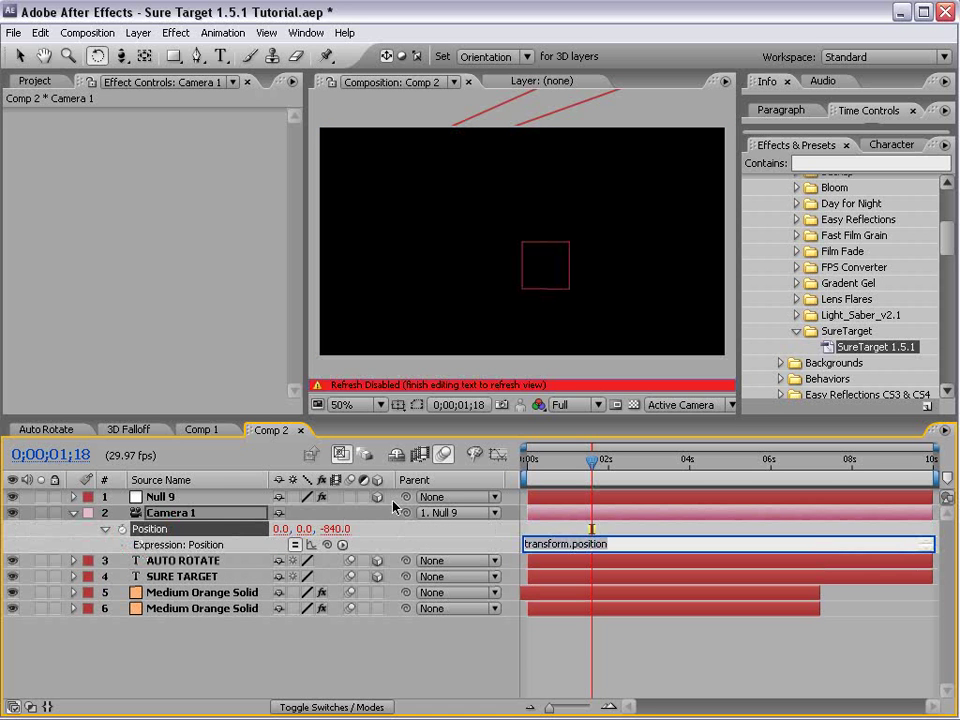
{"action": "type", "text": "wiggle(.2,200"}
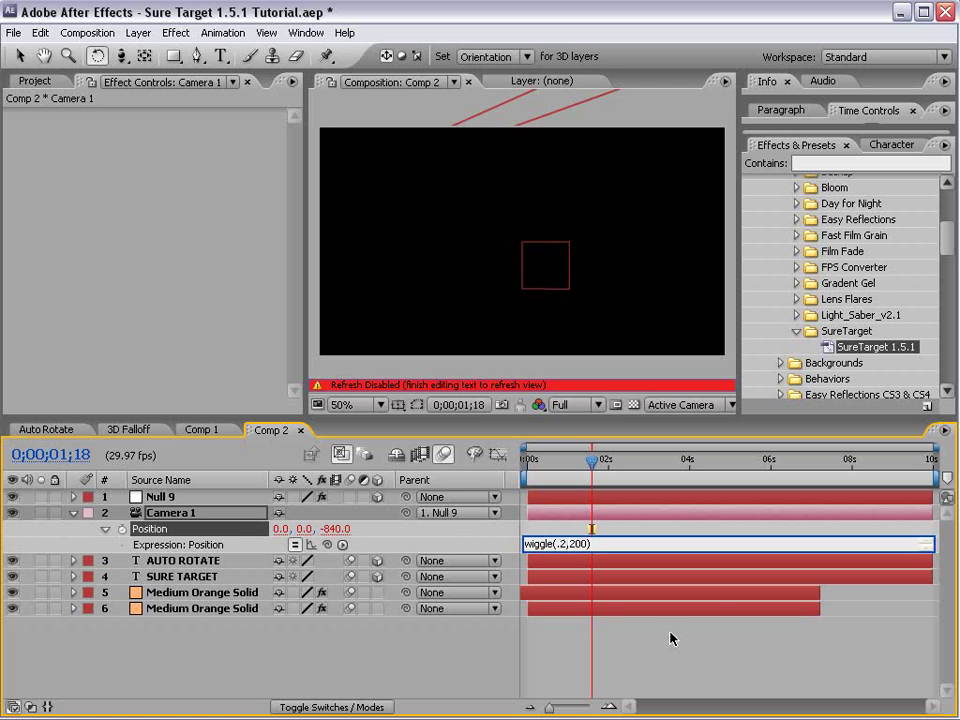
{"action": "left_click", "coordinate": [583, 325]}
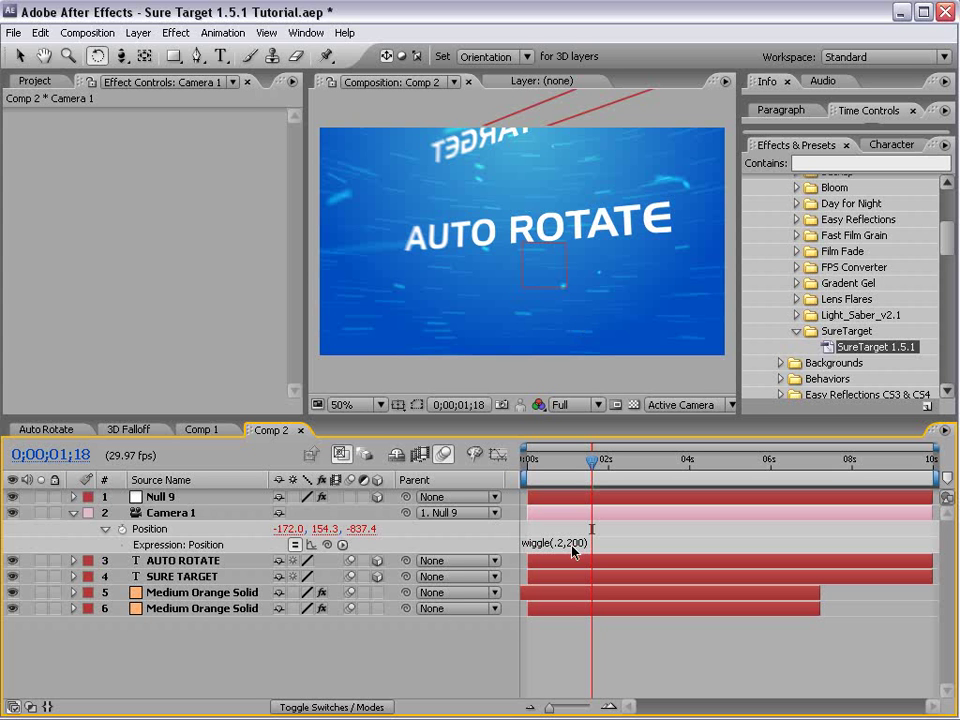
{"action": "key", "text": "KP_0"}
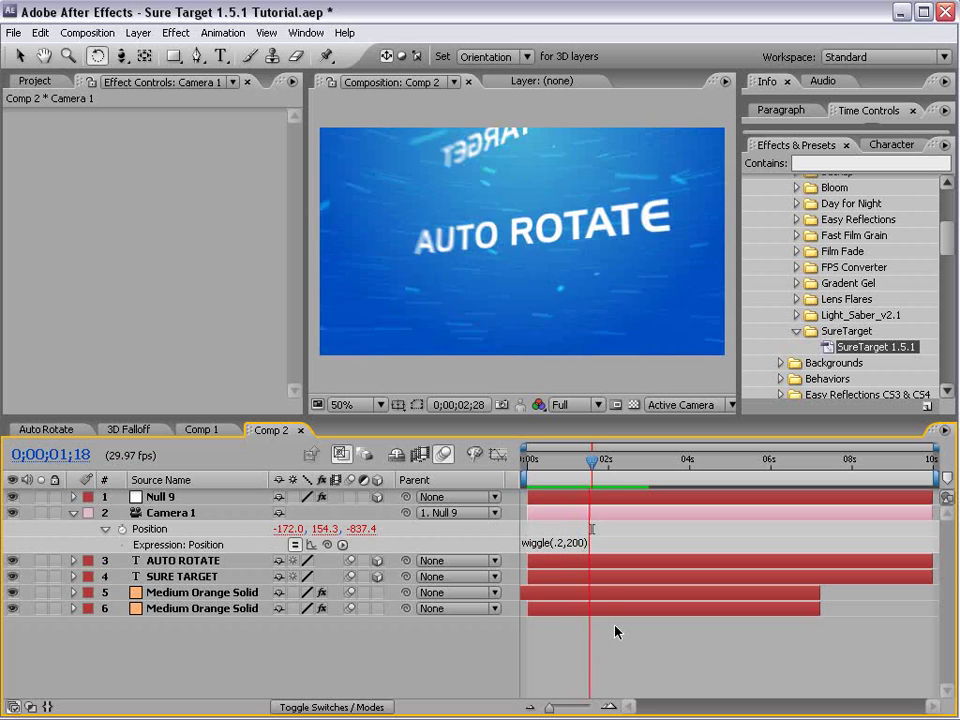
Stop the preview at an early frame and reset AUTO ROTATE's Orientation to 0,0,0
{"action": "left_click", "coordinate": [562, 468]}
{"action": "left_click_drag", "start_coordinate": [562, 468], "coordinate": [557, 468]}
{"action": "left_click", "coordinate": [575, 404]}
{"action": "left_click", "coordinate": [580, 444]}
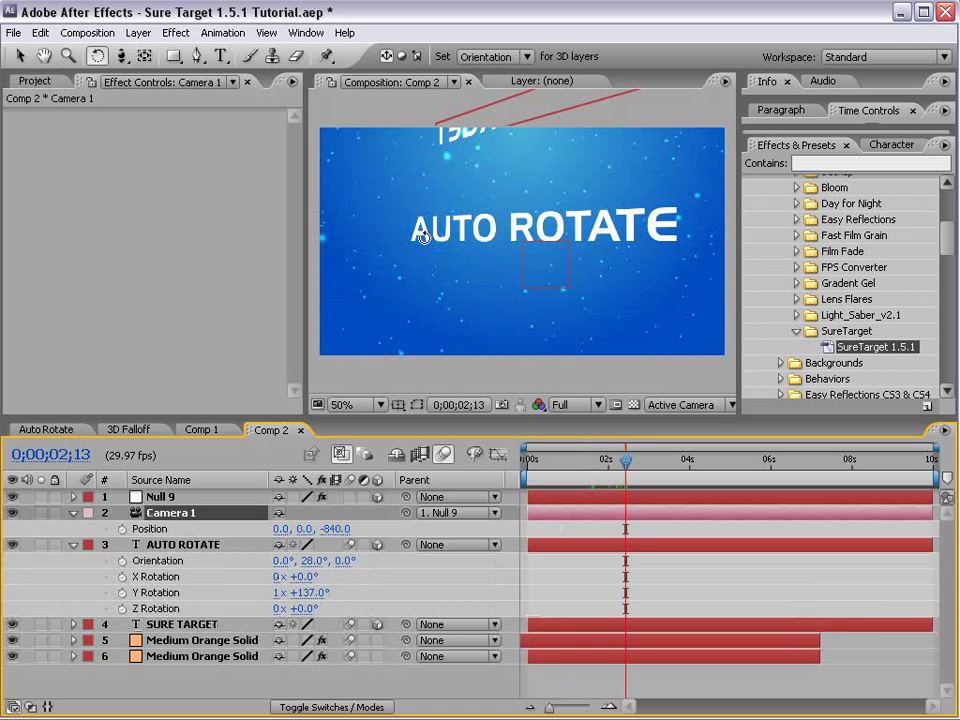
{"action": "left_click", "coordinate": [155, 561]}
{"action": "left_click", "coordinate": [315, 561]}
{"action": "type", "text": "0"}
{"action": "key", "text": "Return"}
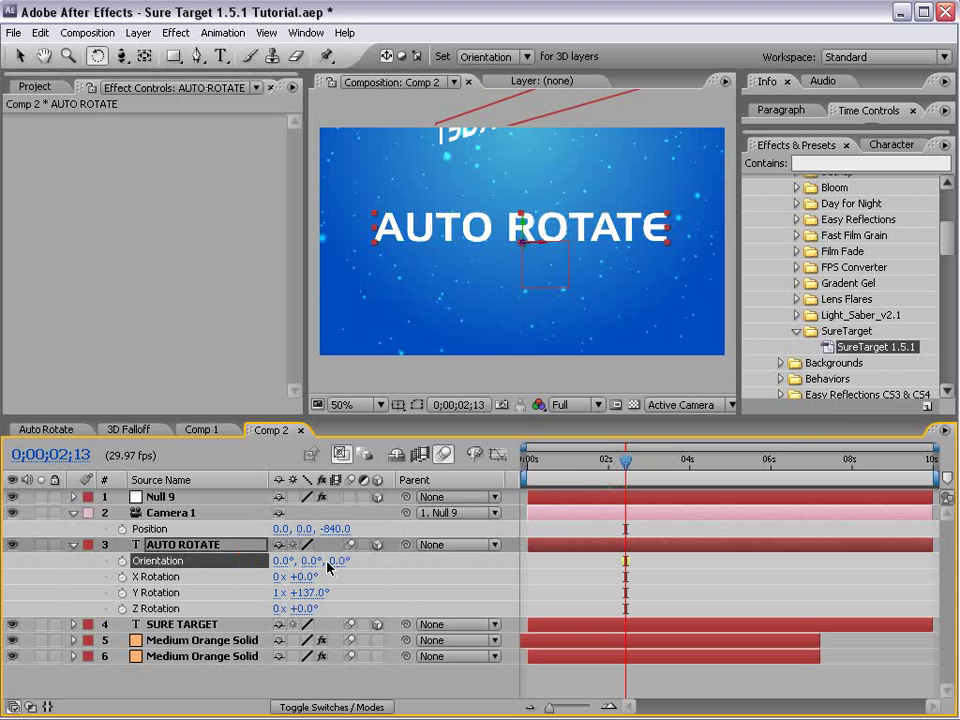
Set AUTO ROTATE's rotations to X 171°, Z 41°, Y 0x +137°, preview, and save the project
{"action": "left_click_drag", "start_coordinate": [304, 577], "coordinate": [338, 560]}
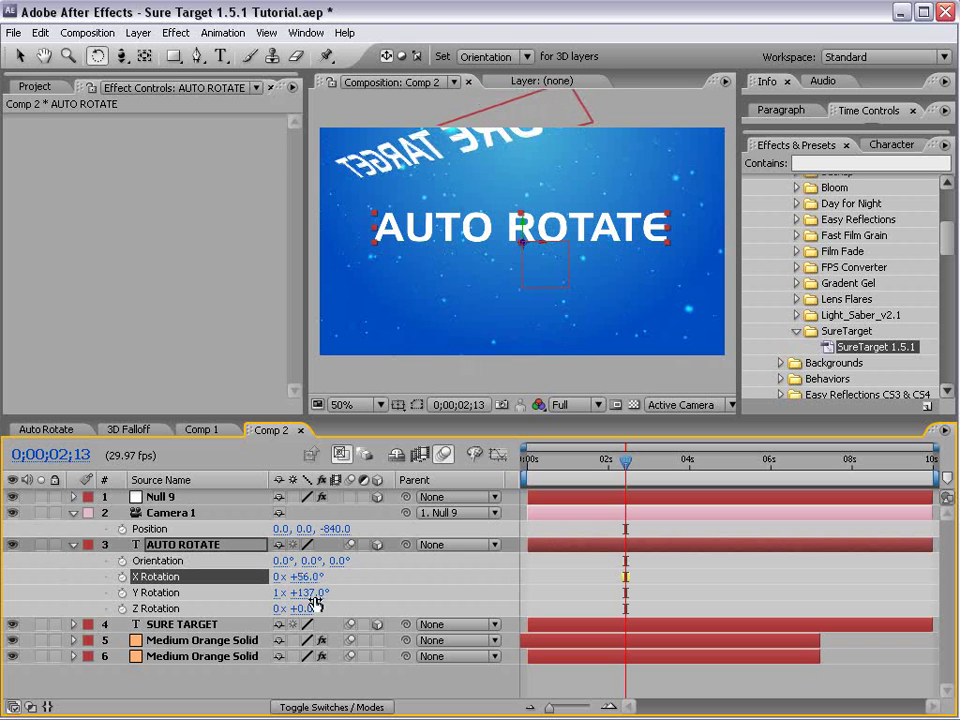
{"action": "left_click_drag", "start_coordinate": [306, 608], "coordinate": [264, 608]}
{"action": "key", "text": "v"}
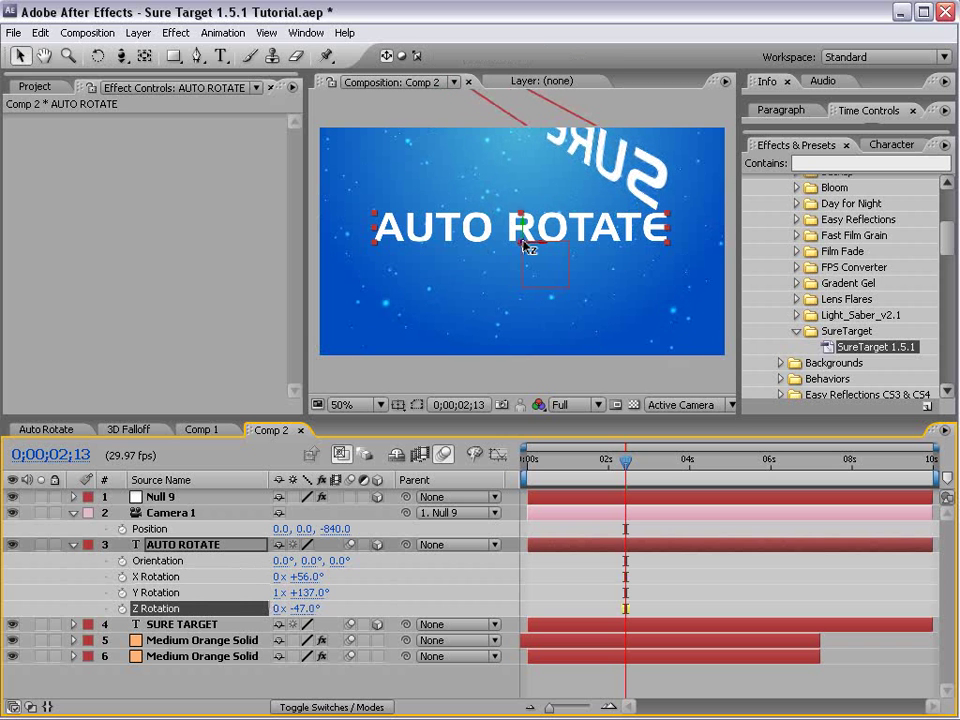
{"action": "left_click", "coordinate": [527, 247]}
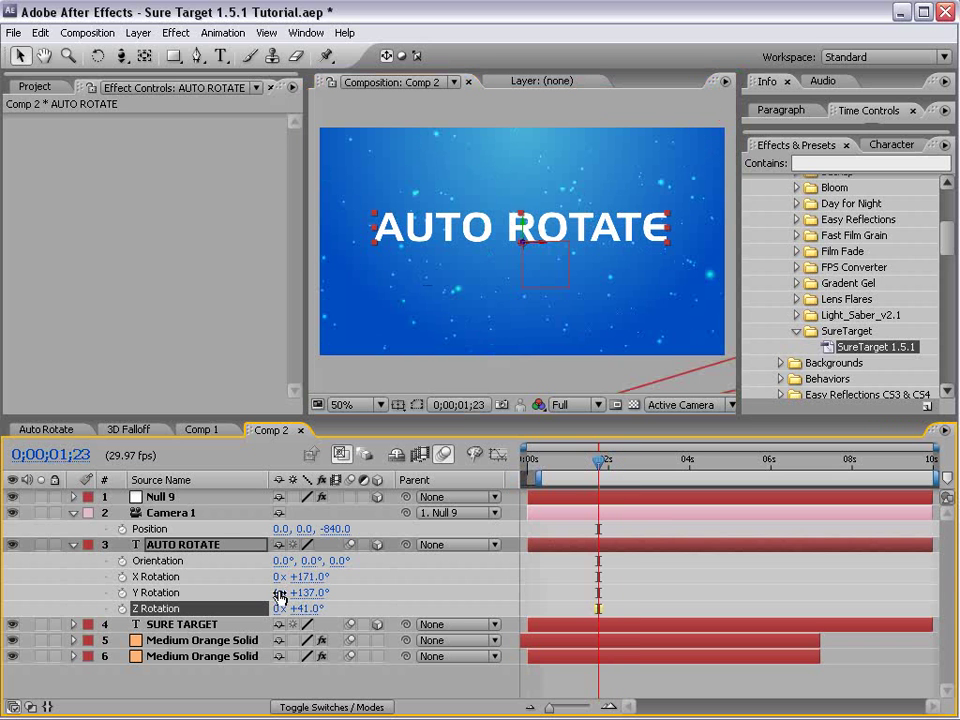
{"action": "left_click", "coordinate": [279, 593]}
{"action": "key", "text": "Return"}
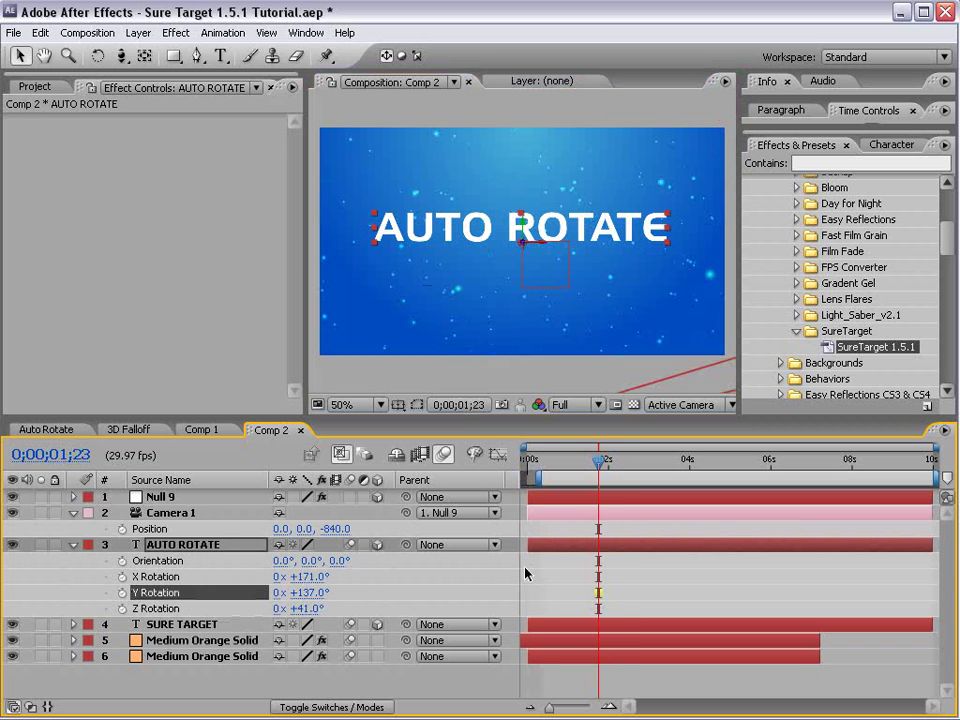
{"action": "left_click", "coordinate": [639, 555]}
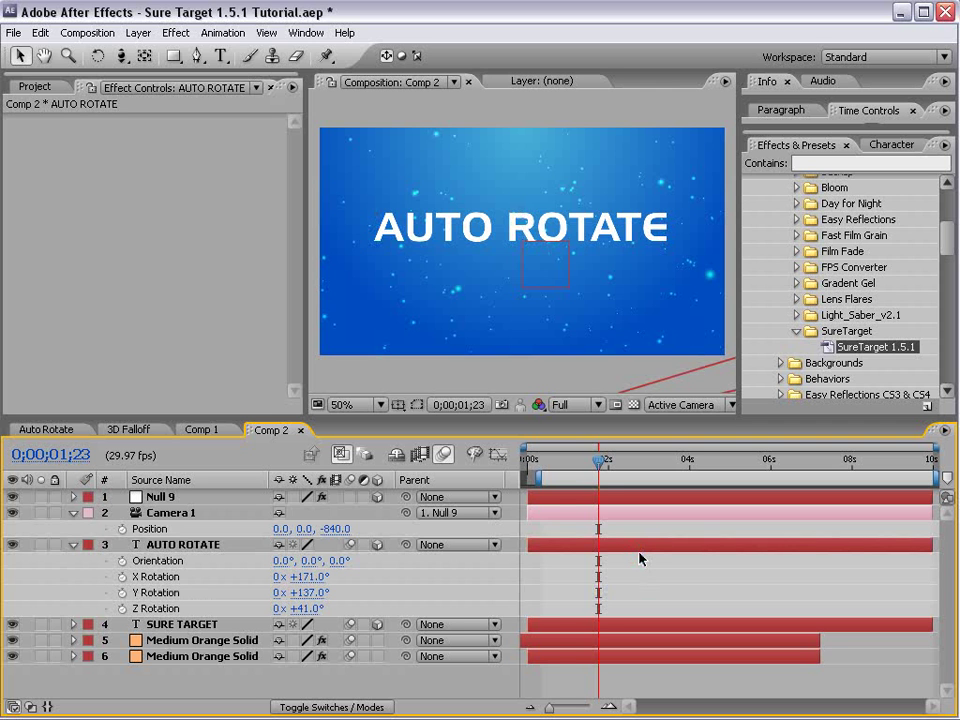
{"action": "key", "text": "KP_0"}
{"action": "key", "text": "ctrl+s"}
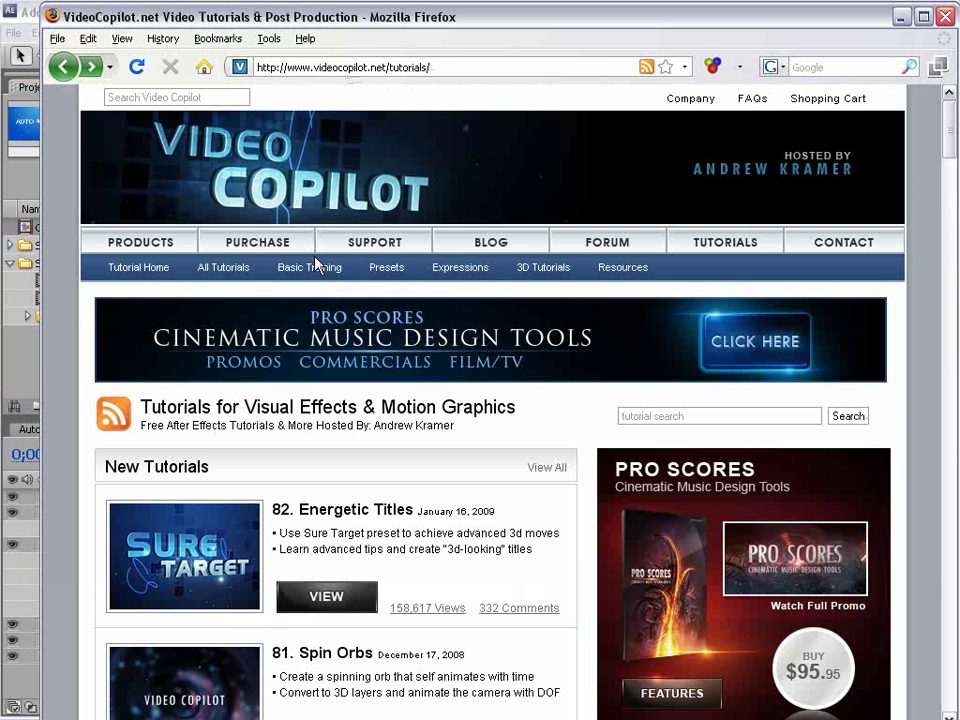
Scroll the Video Copilot tutorials page down to the 80. 3D Falloff entry
{"action": "scroll", "coordinate": [369, 478], "scroll_direction": "down", "scroll_amount": 6}
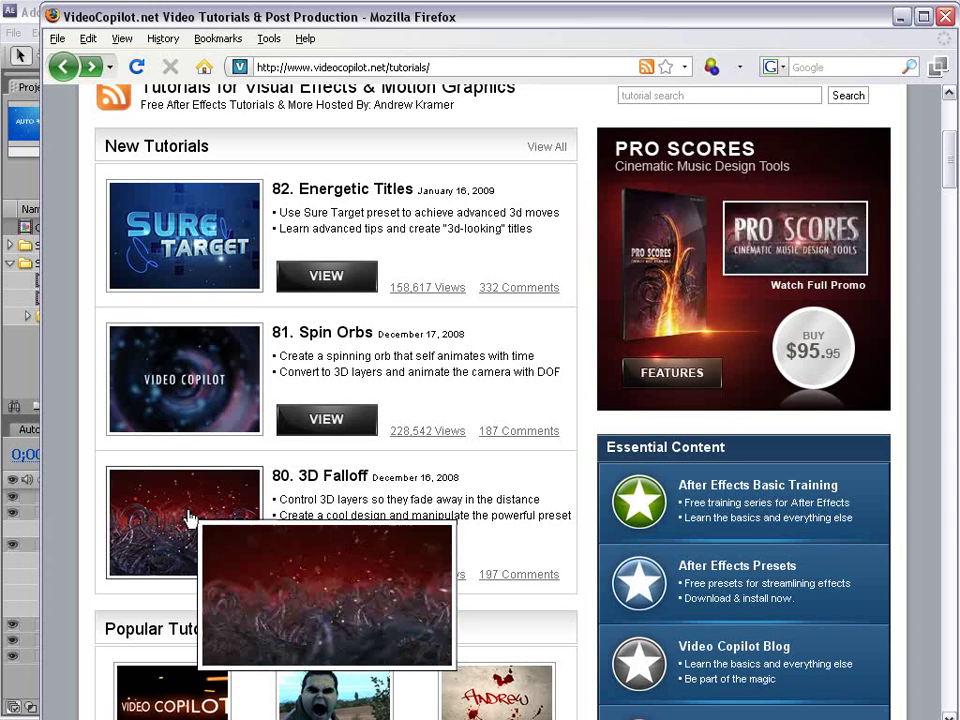
Go to the 3D Falloff comp's FALLOFF WORKS frame at 0;00;02;01 and expand the 3D Falloff presets
{"action": "left_click_drag", "start_coordinate": [351, 515], "coordinate": [367, 513]}
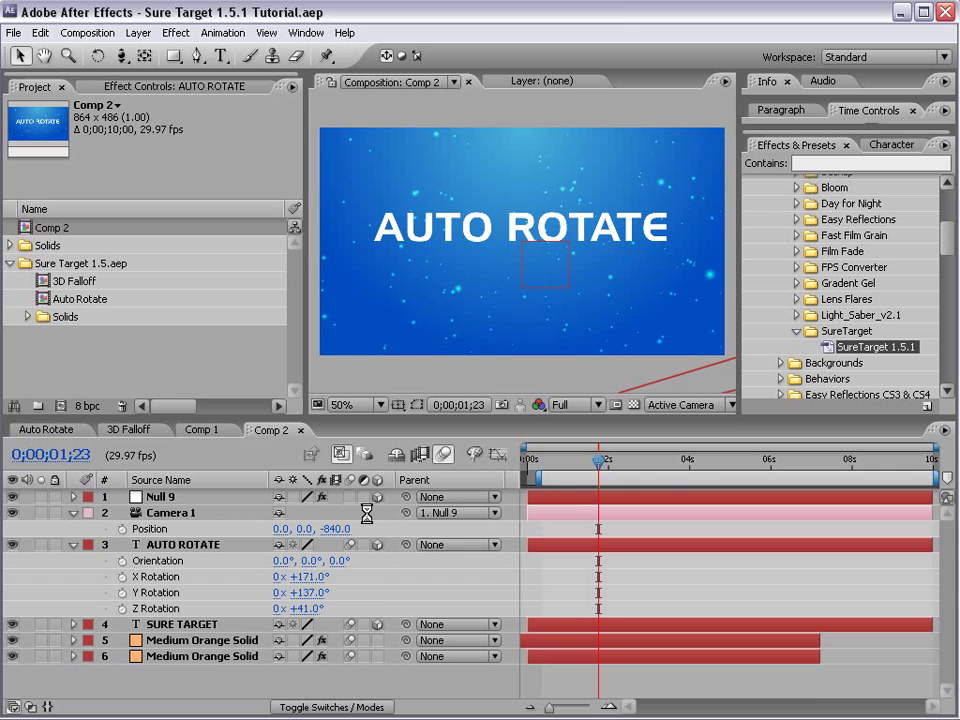
{"action": "left_click", "coordinate": [128, 430]}
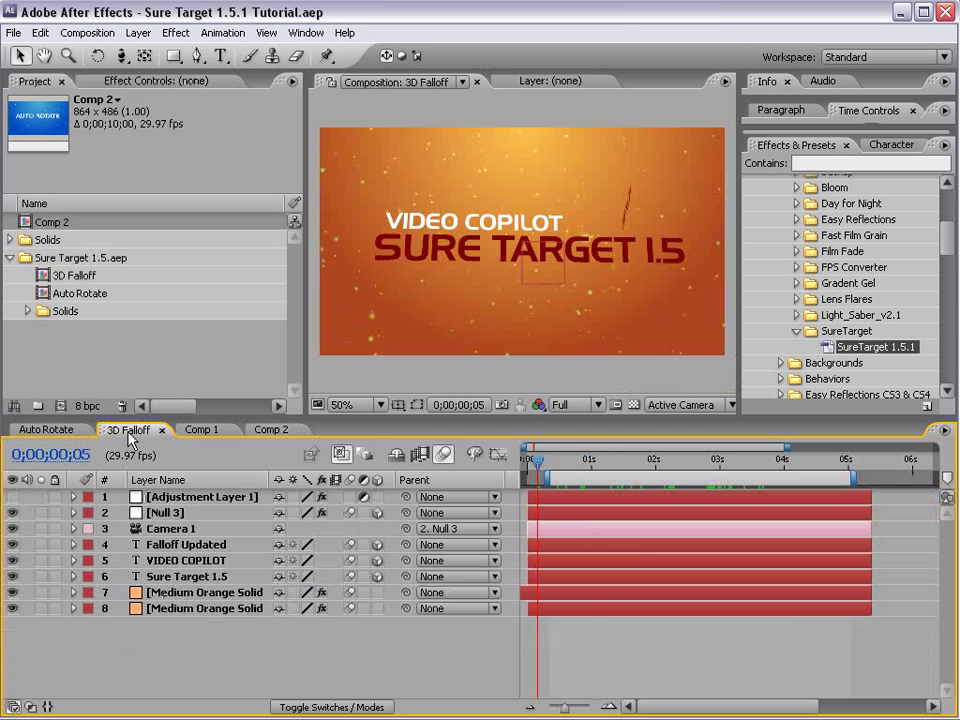
{"action": "left_click_drag", "start_coordinate": [575, 467], "coordinate": [657, 528]}
{"action": "left_click_drag", "start_coordinate": [945, 257], "coordinate": [944, 226]}
{"action": "left_click", "coordinate": [797, 212]}
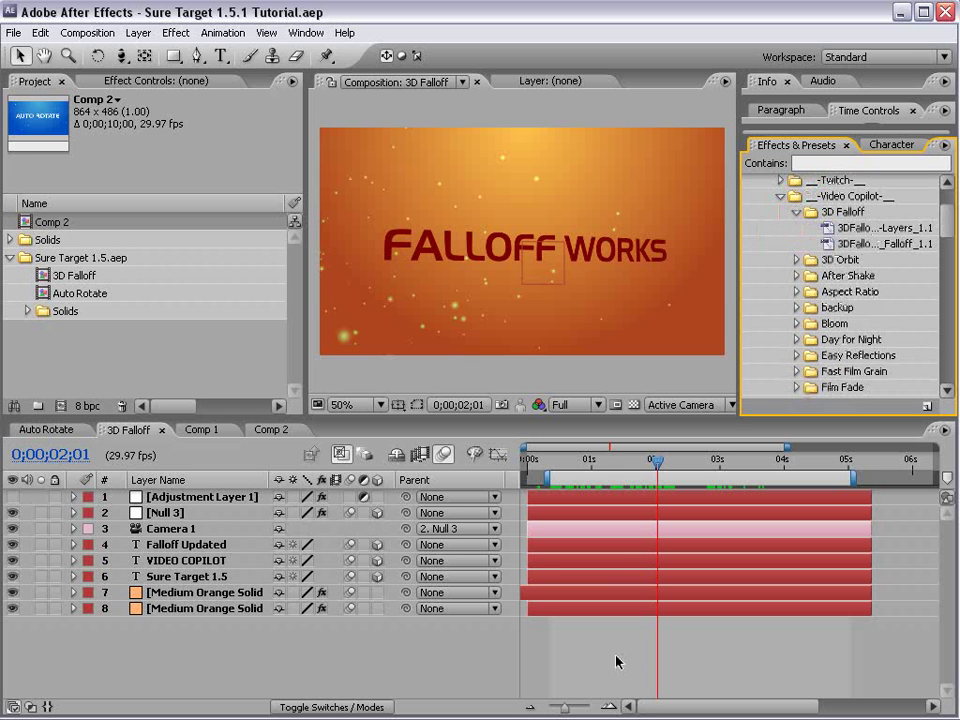
Create a new adjustment layer and rename it Falloff
{"action": "left_click", "coordinate": [138, 32]}
{"action": "mouse_move", "coordinate": [310, 52]}
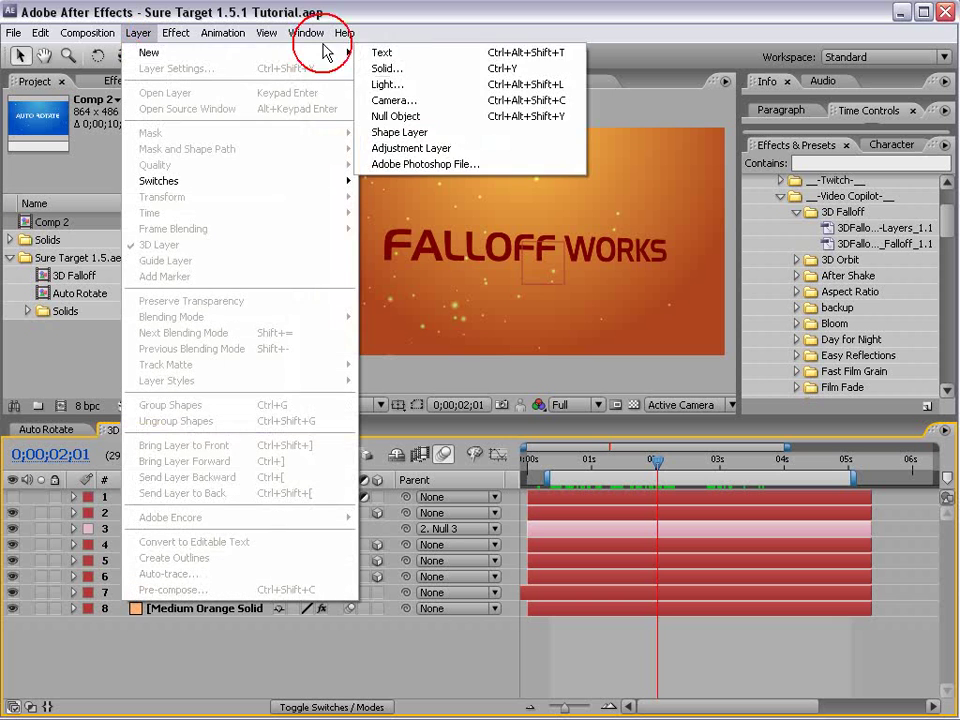
{"action": "left_click", "coordinate": [428, 150]}
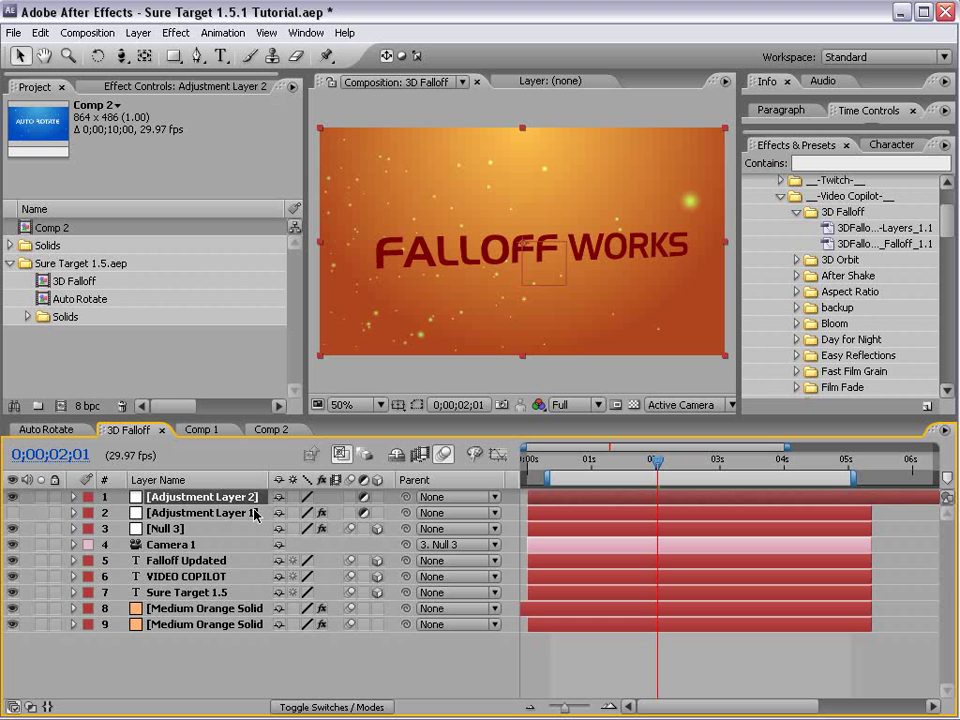
{"action": "key", "text": "Return"}
{"action": "type", "text": "Fall"}
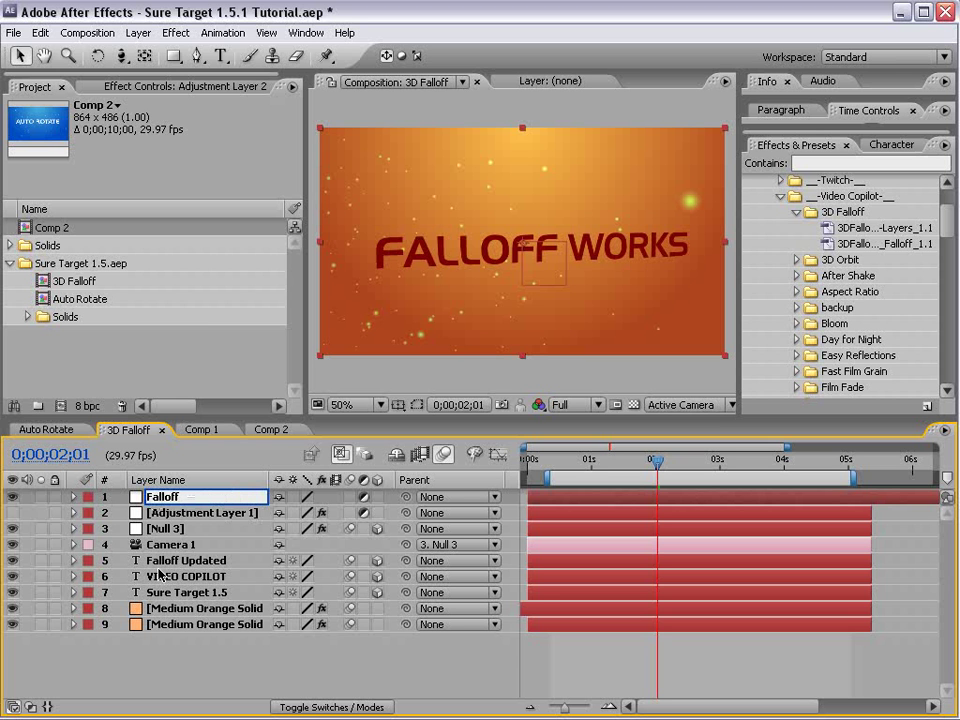
{"action": "type", "text": "off"}
{"action": "left_click", "coordinate": [163, 684]}
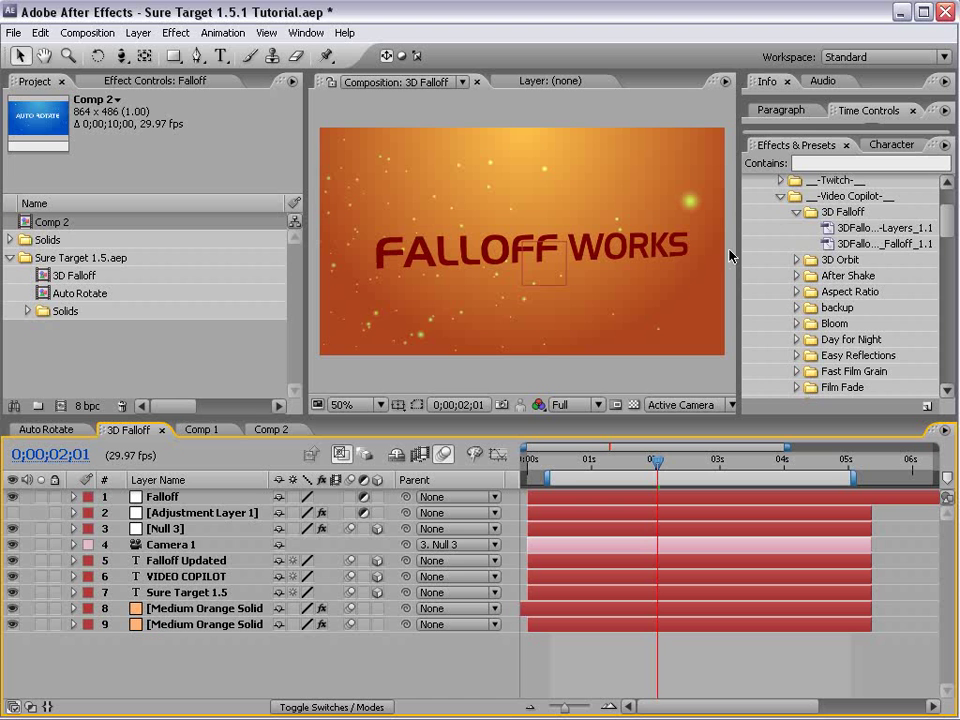
Apply the 3DFalloff_Control_Rename_Falloff_1.1 preset to the Falloff layer
{"action": "left_click_drag", "start_coordinate": [737, 254], "coordinate": [623, 256]}
{"action": "left_click", "coordinate": [786, 245]}
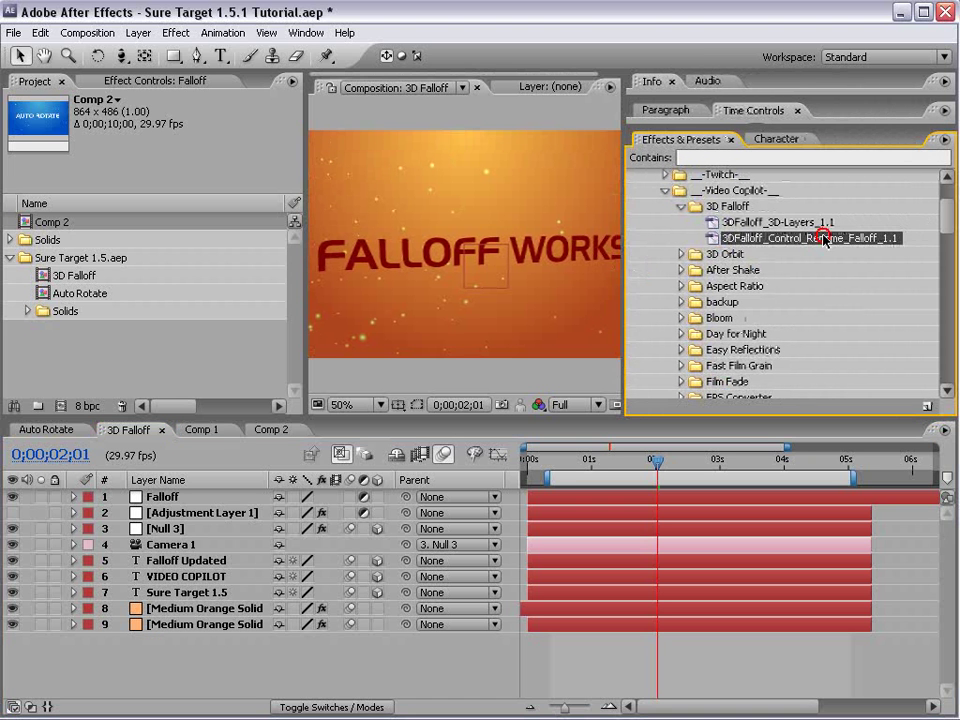
{"action": "left_click_drag", "start_coordinate": [828, 245], "coordinate": [165, 497]}
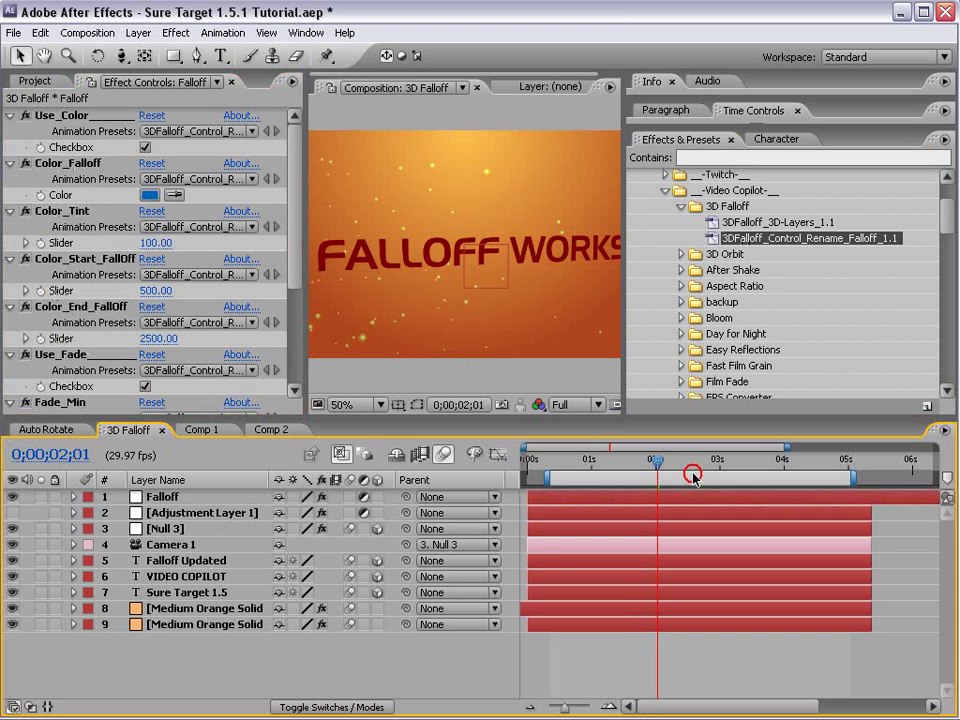
Drag 3DFalloff_3D-Layers_1.1 onto the Falloff Updated, VIDEO COPILOT and Sure Target 1.5 layers
{"action": "left_click", "coordinate": [736, 231]}
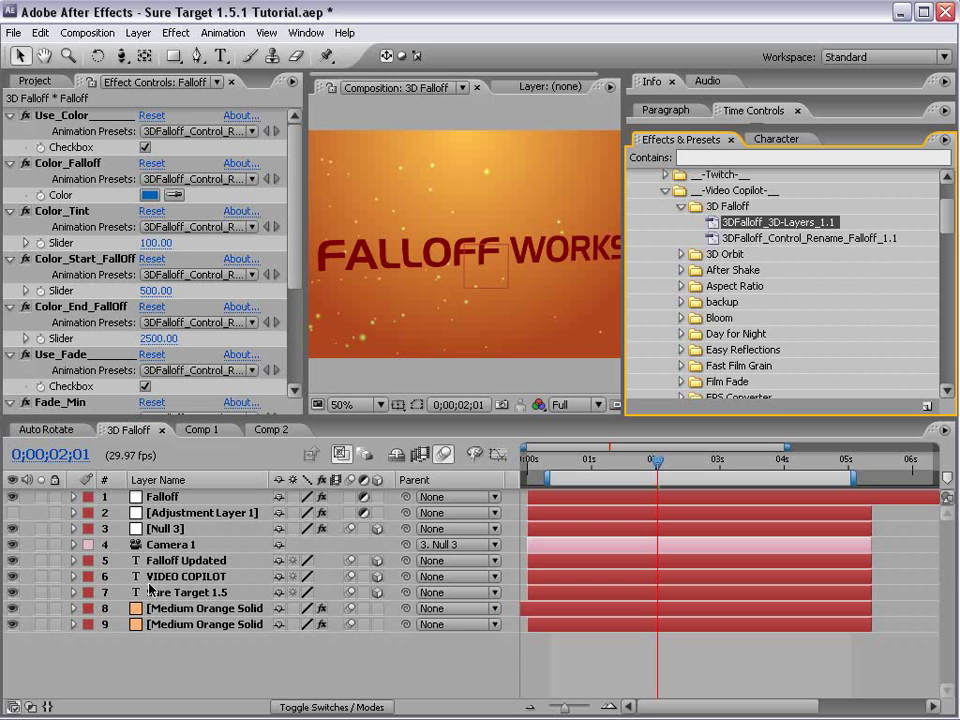
{"action": "left_click_drag", "start_coordinate": [741, 227], "coordinate": [172, 567]}
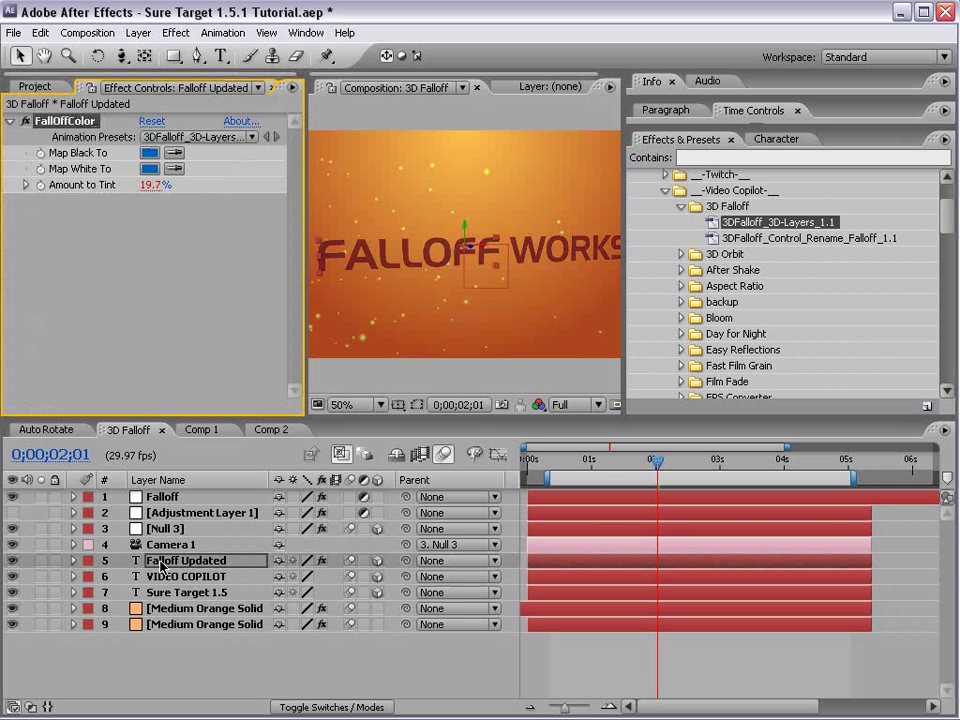
{"action": "left_click_drag", "start_coordinate": [395, 449], "coordinate": [200, 576]}
{"action": "left_click_drag", "start_coordinate": [757, 225], "coordinate": [251, 594]}
Set the Falloff layer's Color_Falloff colour to the background orange using the eyedropper
{"action": "left_click", "coordinate": [168, 496]}
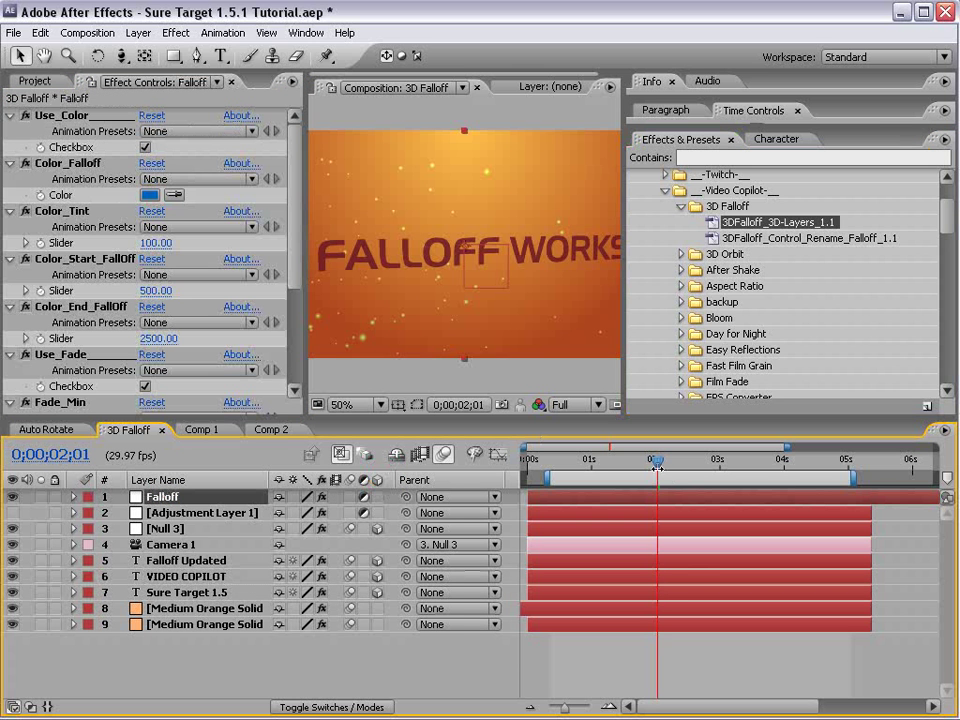
{"action": "left_click_drag", "start_coordinate": [622, 313], "coordinate": [780, 313]}
{"action": "left_click_drag", "start_coordinate": [652, 476], "coordinate": [556, 483]}
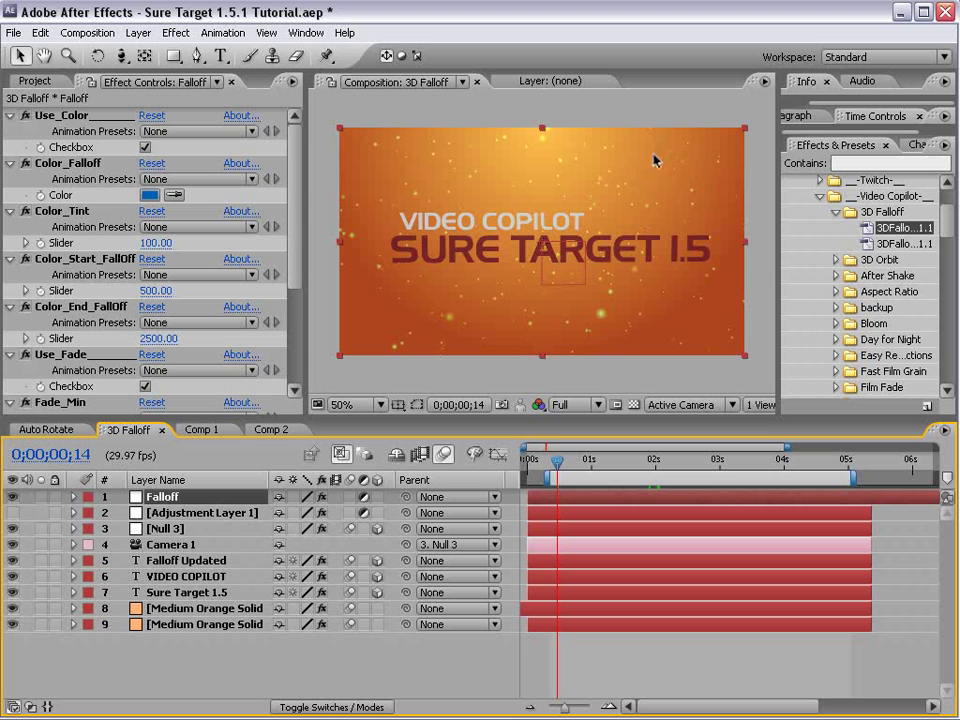
{"action": "left_click", "coordinate": [70, 162]}
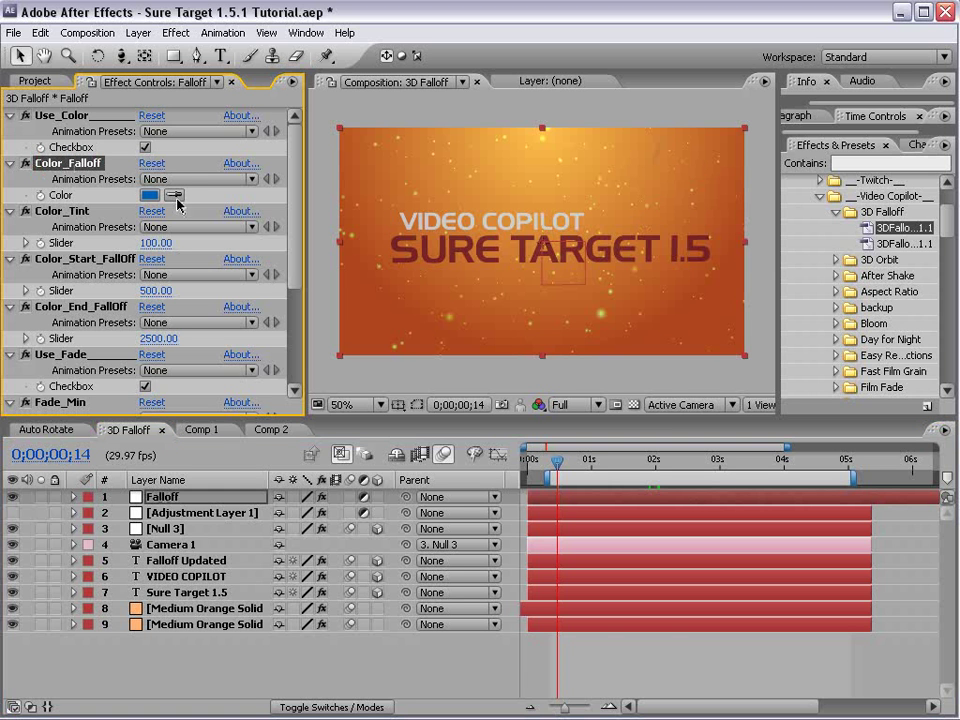
{"action": "left_click", "coordinate": [175, 195]}
{"action": "left_click", "coordinate": [661, 164]}
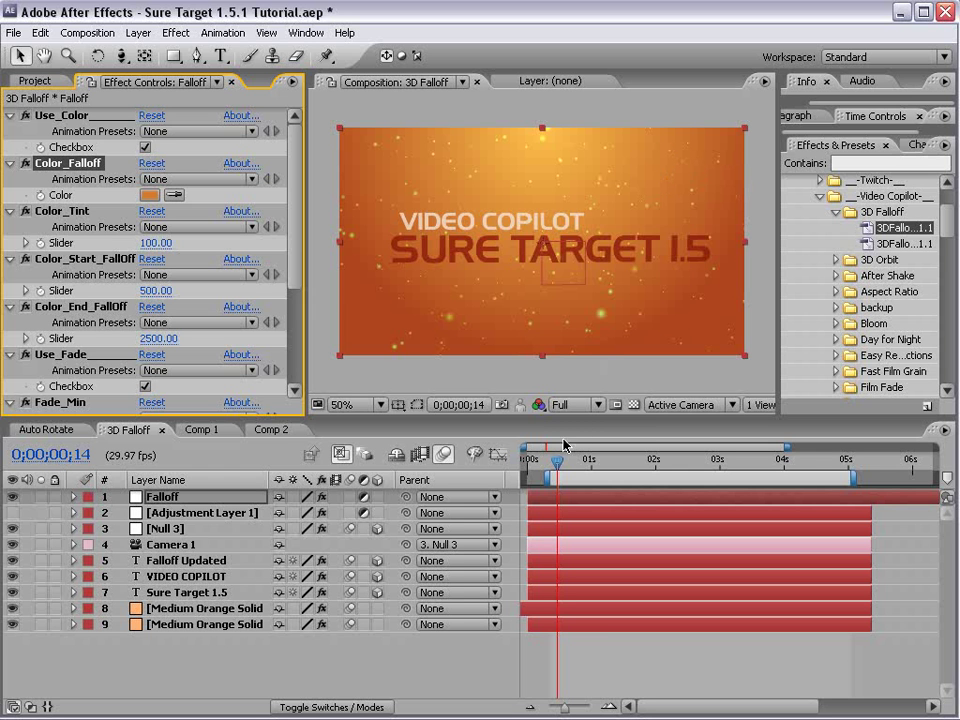
At about one second, toggle the fade and colour falloff off and back on
{"action": "left_click_drag", "start_coordinate": [557, 461], "coordinate": [539, 494]}
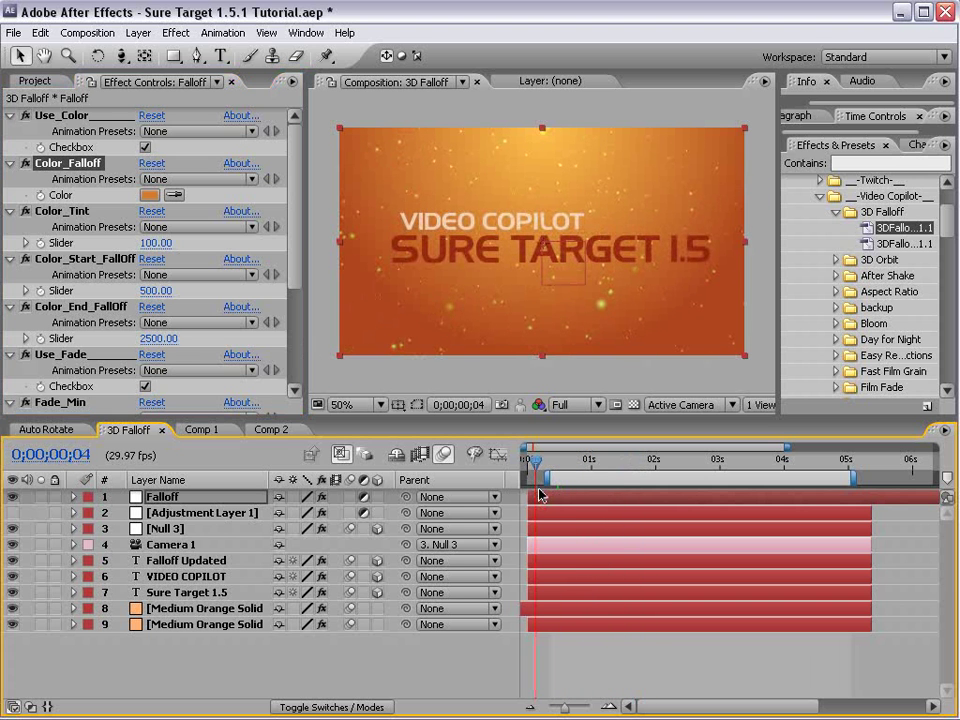
{"action": "left_click", "coordinate": [145, 386]}
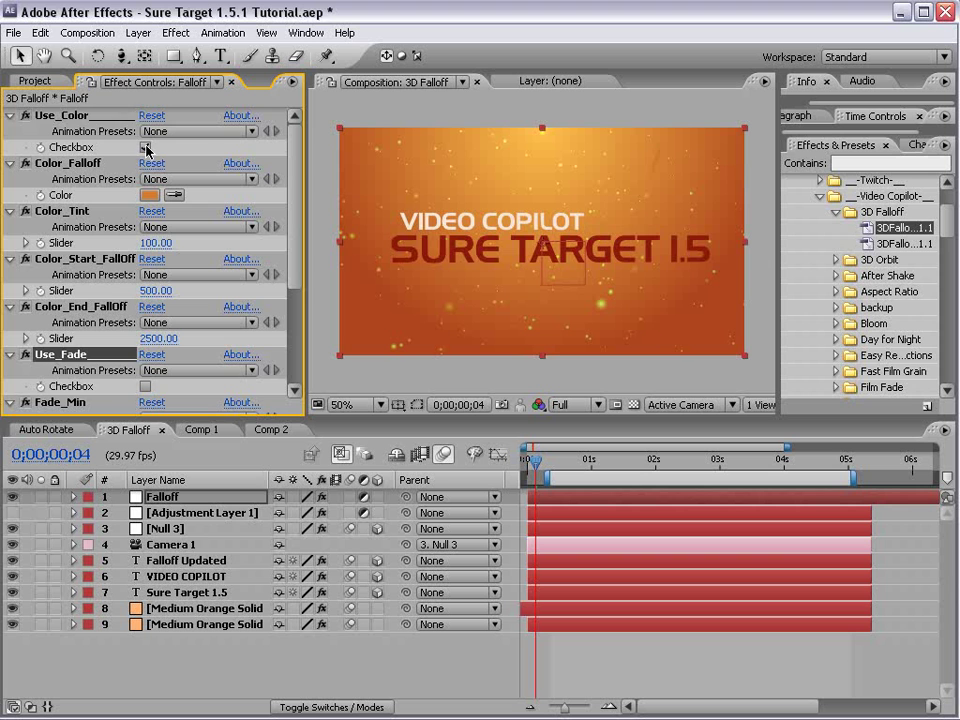
{"action": "left_click", "coordinate": [145, 147]}
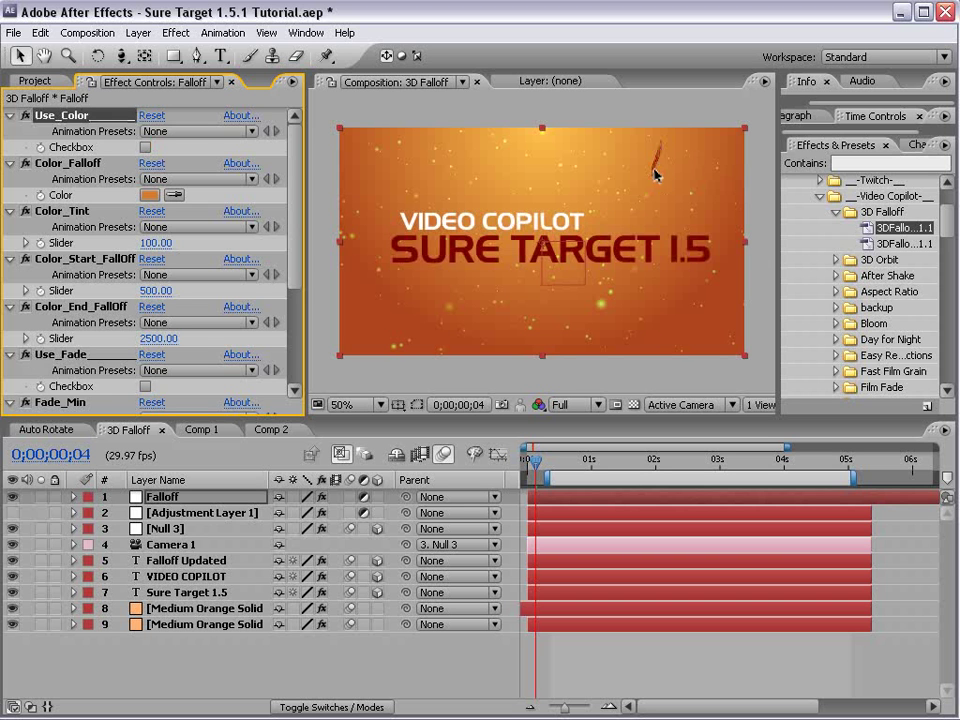
{"action": "left_click", "coordinate": [145, 147]}
{"action": "left_click", "coordinate": [145, 386]}
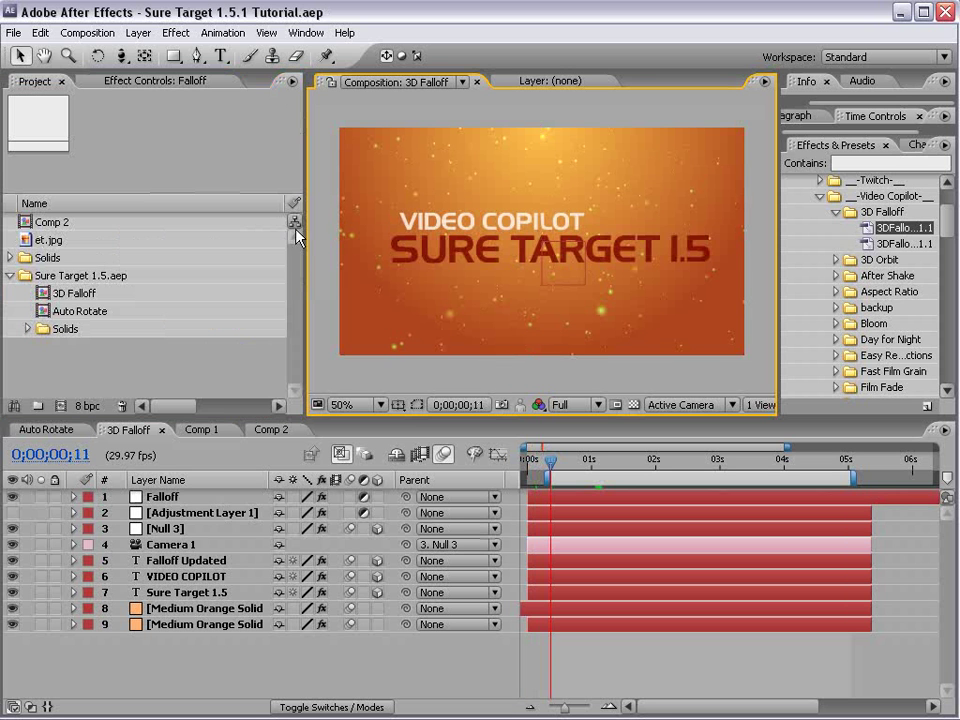
Create a new Comp 3 and place et.jpg in it
{"action": "left_click", "coordinate": [88, 32]}
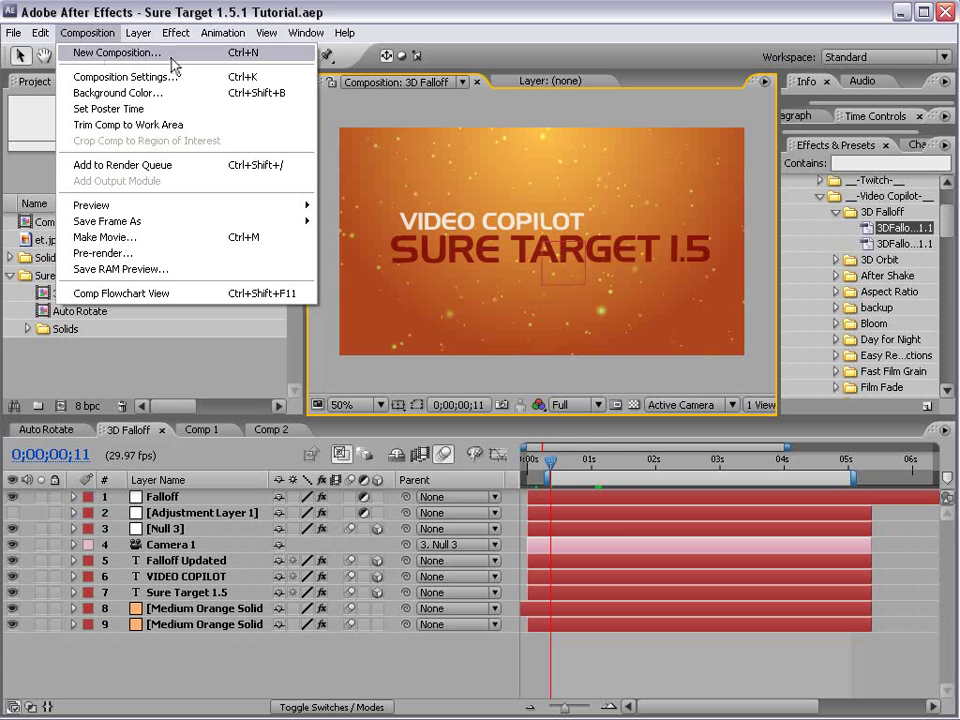
{"action": "left_click", "coordinate": [130, 52]}
{"action": "key", "text": "Return"}
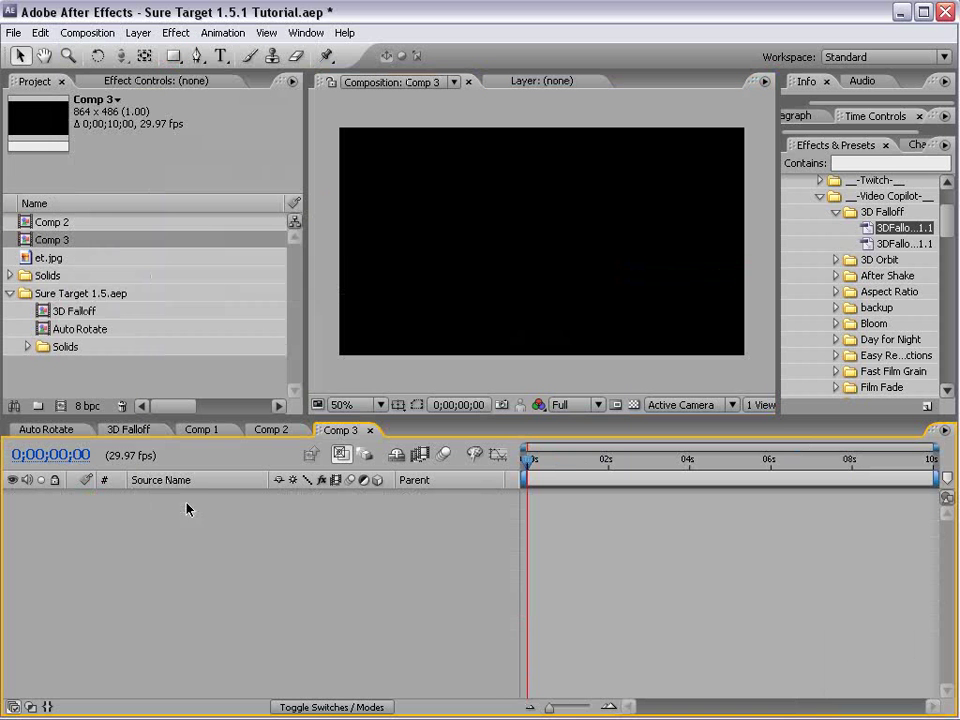
{"action": "left_click_drag", "start_coordinate": [34, 257], "coordinate": [617, 290]}
Apply the EasyReflect preset to et.jpg and scale it to about half size
{"action": "left_click_drag", "start_coordinate": [781, 250], "coordinate": [745, 250]}
{"action": "left_click", "coordinate": [836, 212]}
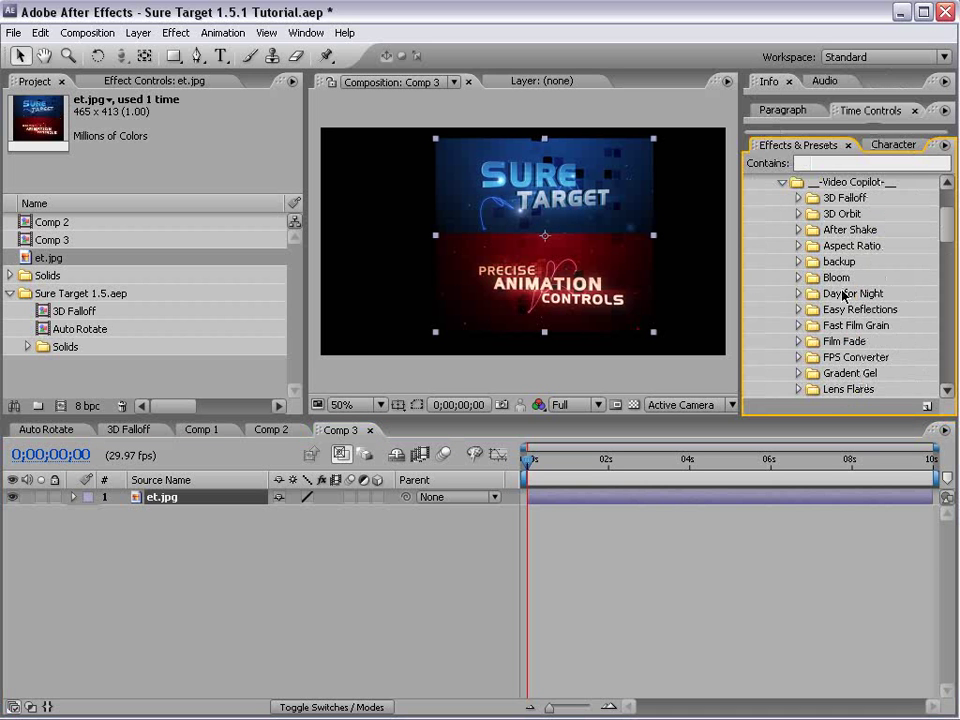
{"action": "left_click", "coordinate": [797, 311]}
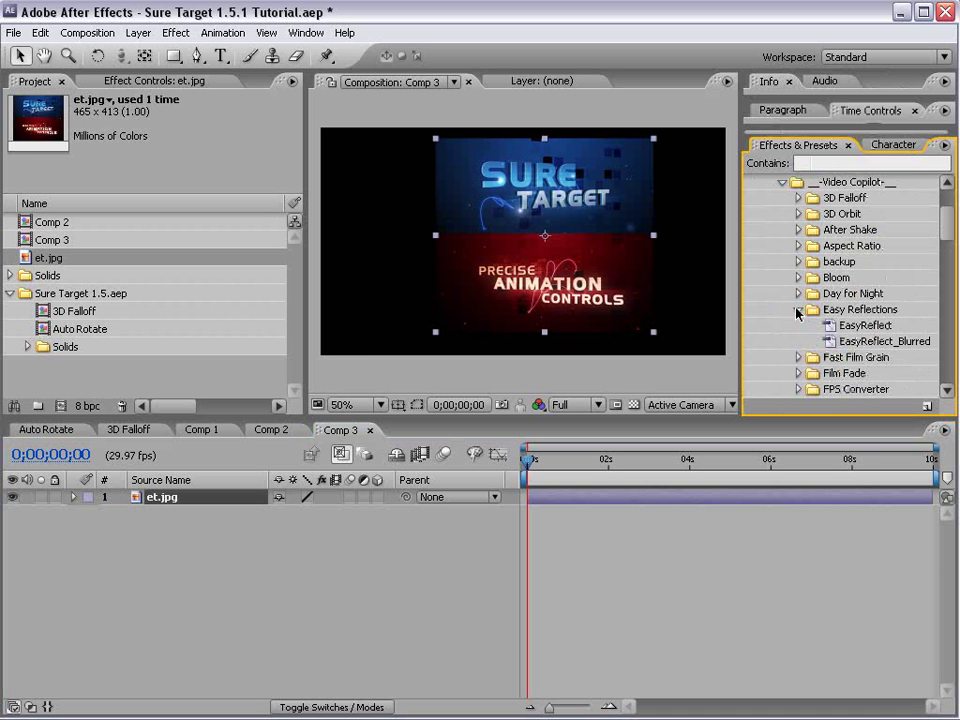
{"action": "left_click", "coordinate": [850, 327]}
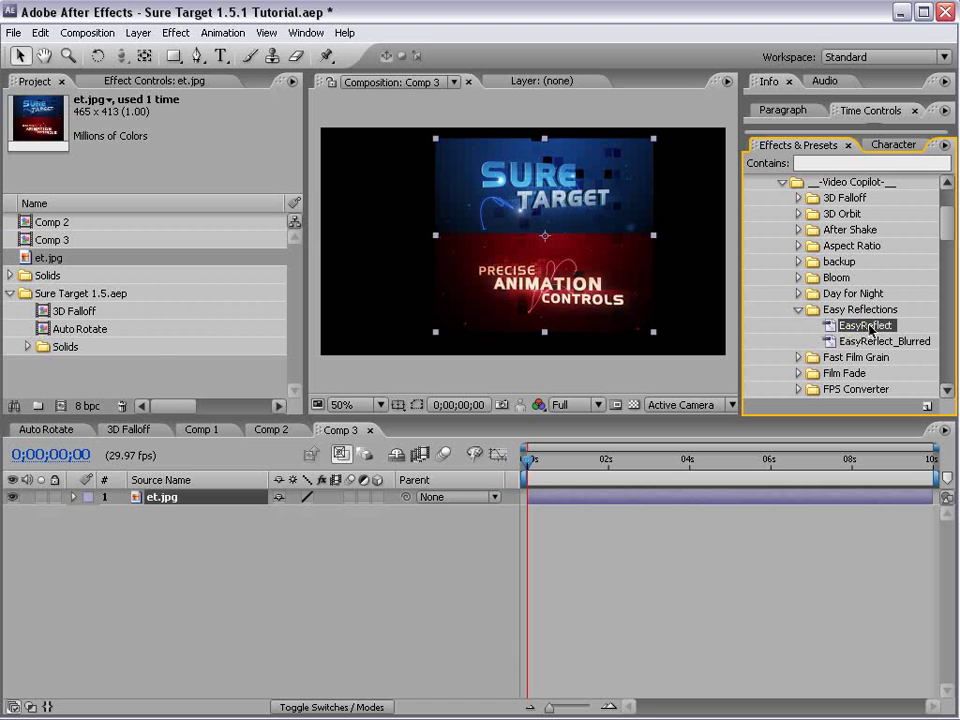
{"action": "left_click_drag", "start_coordinate": [872, 331], "coordinate": [665, 248]}
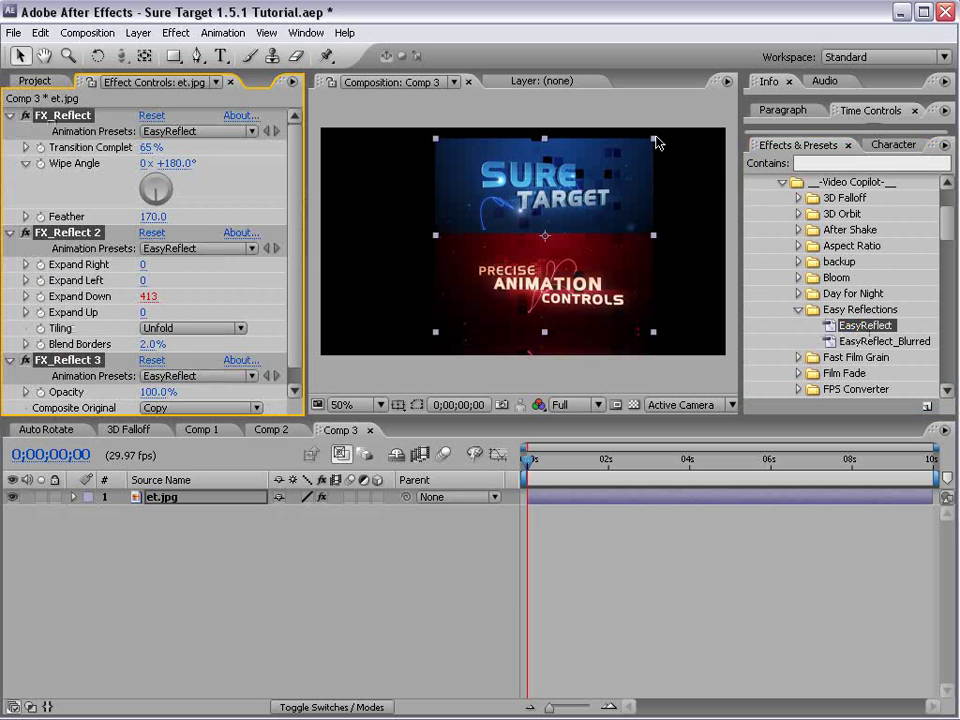
{"action": "left_click_drag", "start_coordinate": [658, 143], "coordinate": [566, 137]}
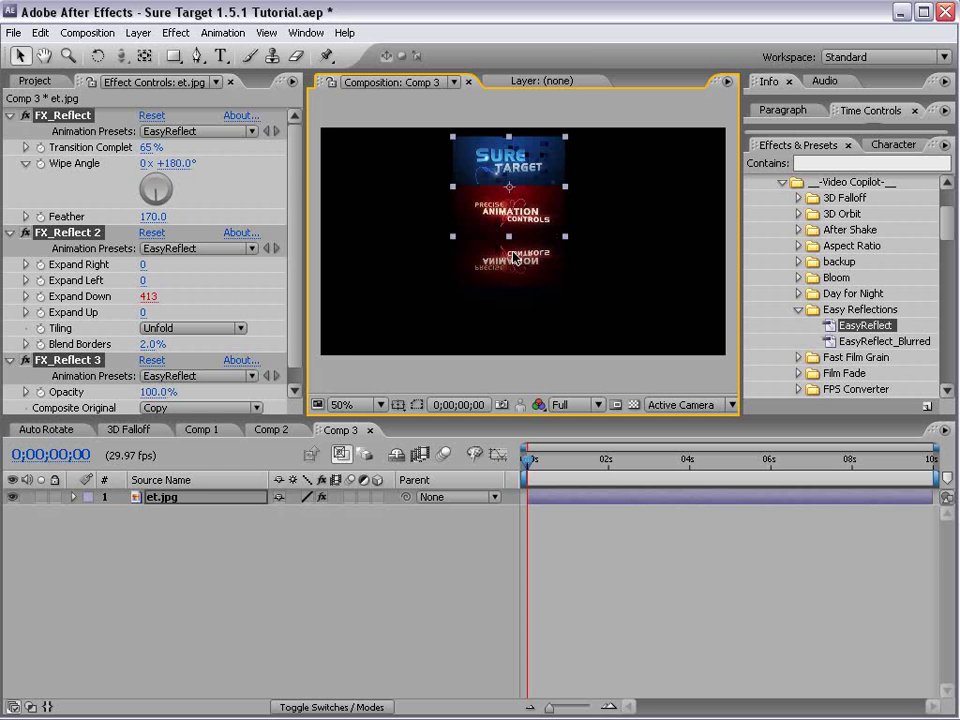
Add a neutral gray solid and place it below et.jpg
{"action": "left_click", "coordinate": [139, 32]}
{"action": "mouse_move", "coordinate": [200, 52]}
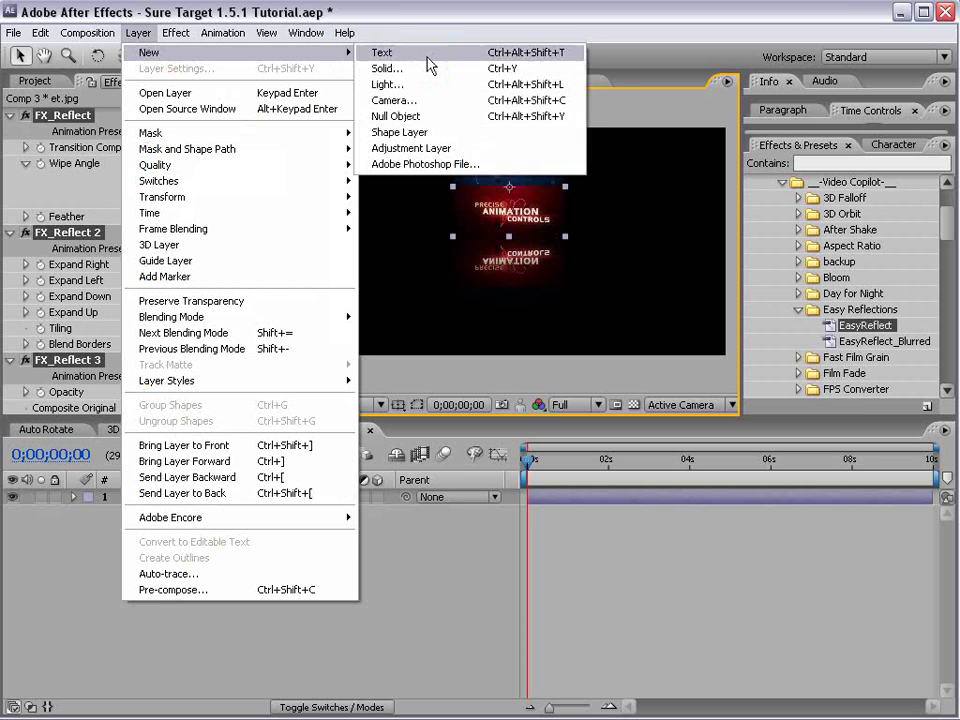
{"action": "left_click", "coordinate": [612, 318]}
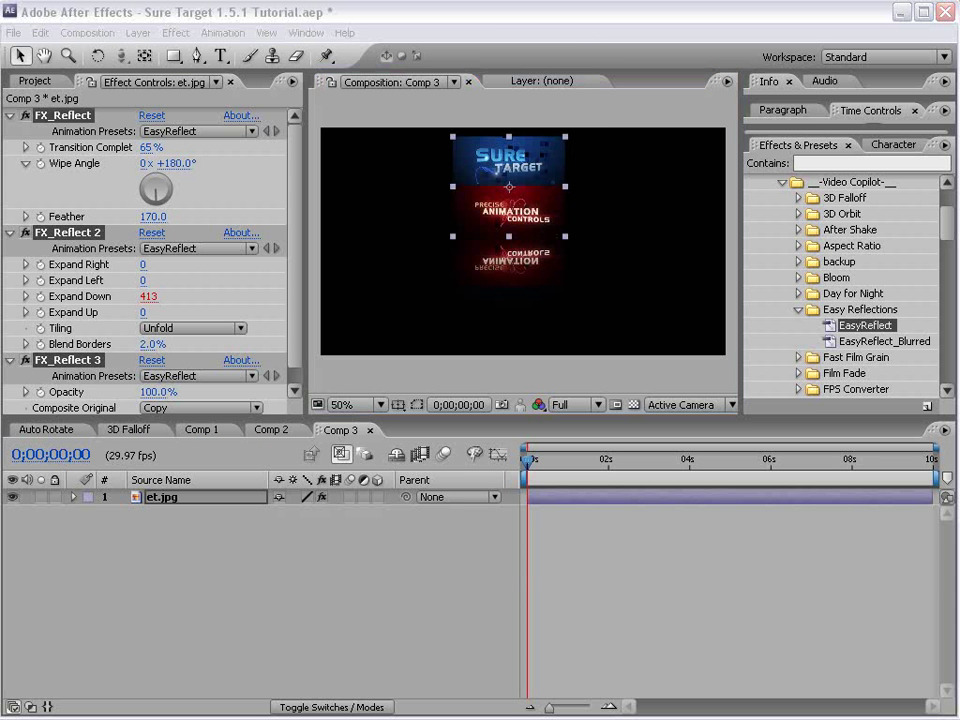
{"action": "key", "text": "ctrl+y"}
{"action": "left_click", "coordinate": [452, 501]}
{"action": "left_click", "coordinate": [223, 575]}
{"action": "left_click", "coordinate": [656, 464]}
{"action": "left_click", "coordinate": [581, 544]}
{"action": "left_click_drag", "start_coordinate": [165, 497], "coordinate": [175, 520]}
Set et.jpg's Transition Completion to 87% and switch the preview to half resolution
{"action": "left_click", "coordinate": [168, 497]}
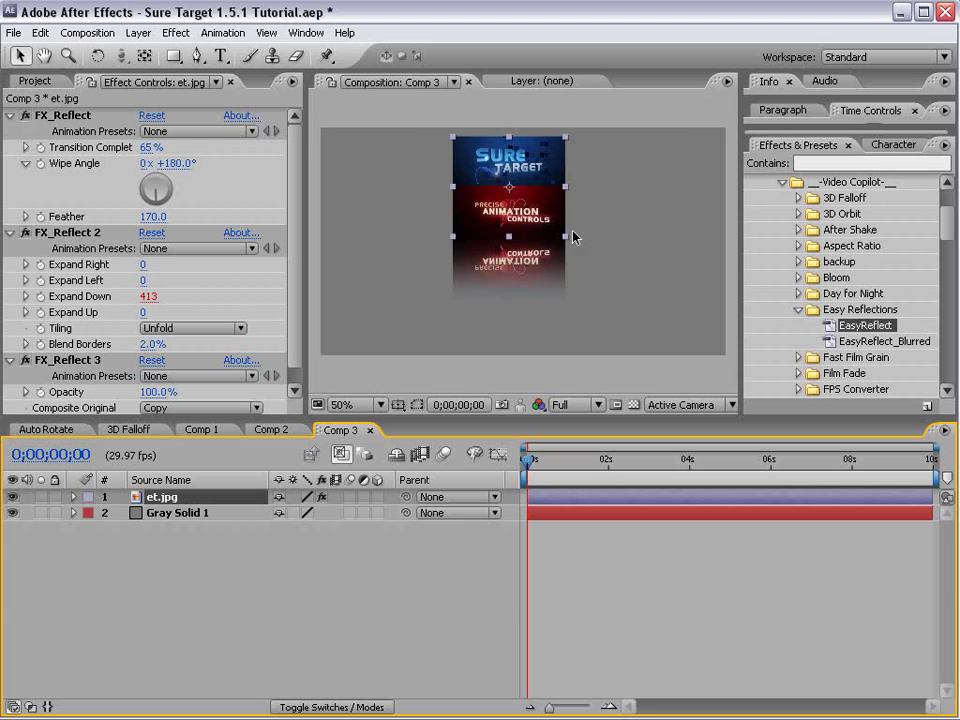
{"action": "scroll", "coordinate": [573, 237], "scroll_direction": "up", "scroll_amount": 2}
{"action": "left_click_drag", "start_coordinate": [543, 136], "coordinate": [561, 150]}
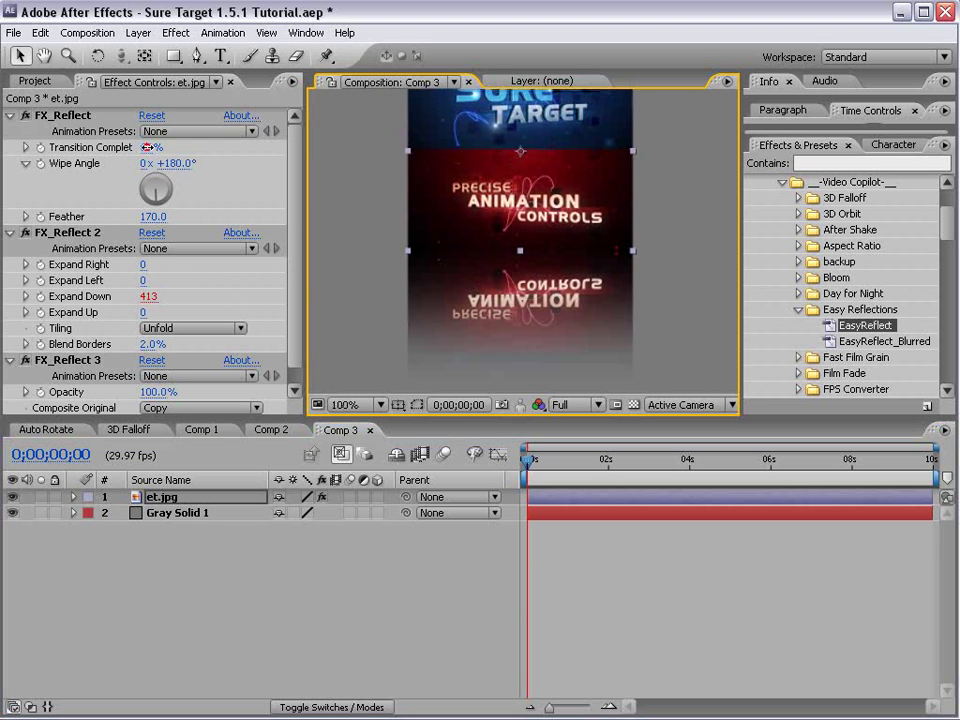
{"action": "left_click_drag", "start_coordinate": [143, 147], "coordinate": [160, 139]}
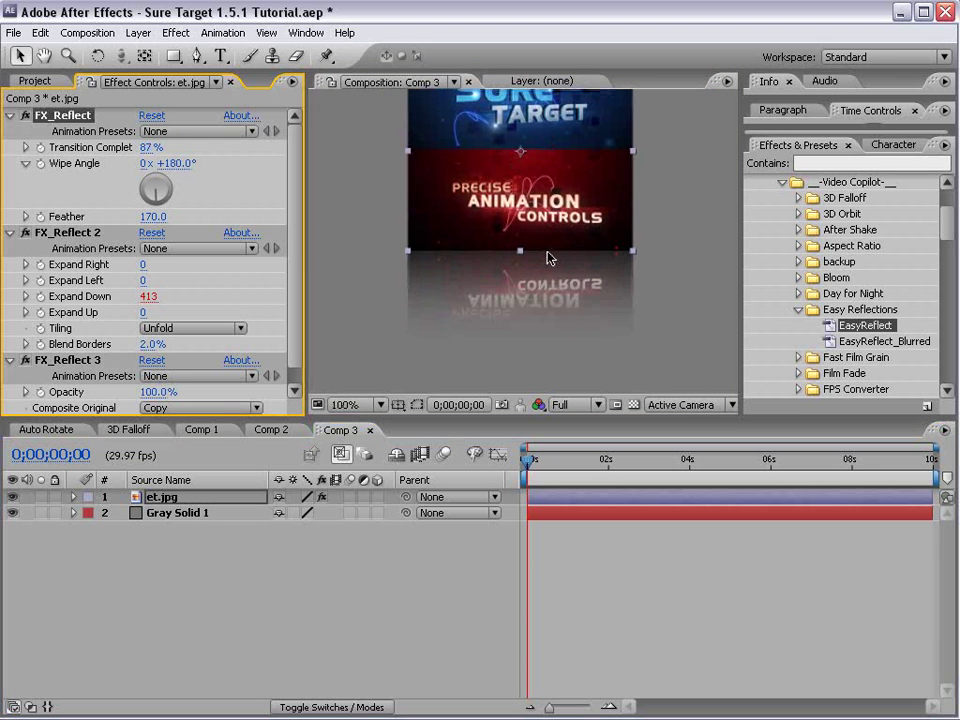
{"action": "scroll", "coordinate": [548, 258], "scroll_direction": "down", "scroll_amount": 2}
{"action": "left_click_drag", "start_coordinate": [501, 190], "coordinate": [488, 220]}
{"action": "key", "text": "ctrl+shift+j"}
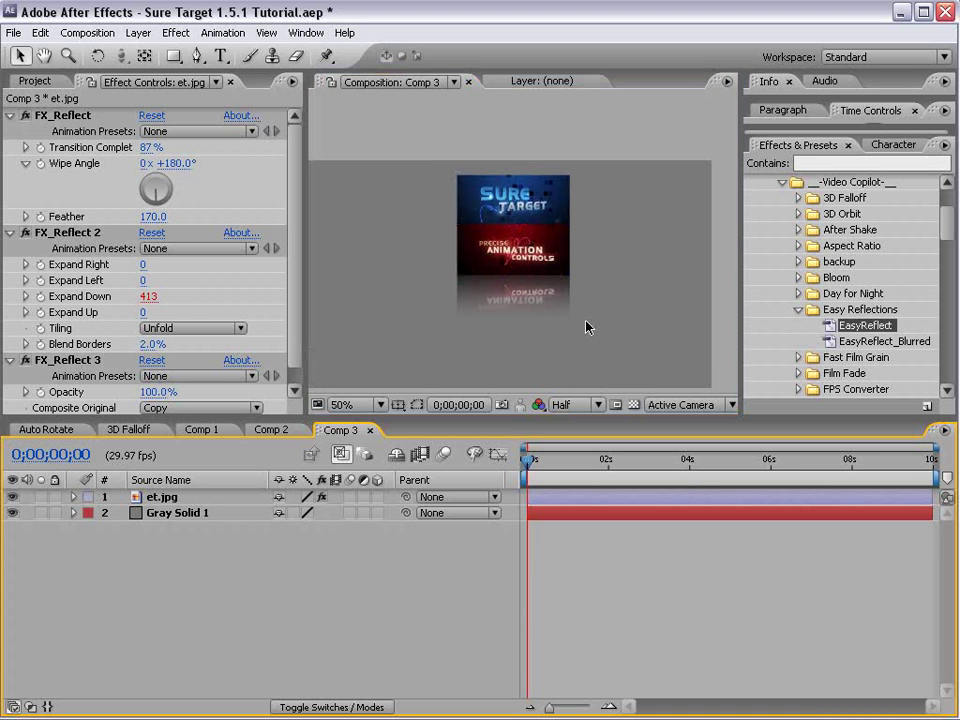
{"action": "left_click", "coordinate": [514, 210]}
Move et.jpg left and add a TEST text layer positioned lower in the comp
{"action": "left_click_drag", "start_coordinate": [514, 210], "coordinate": [424, 213]}
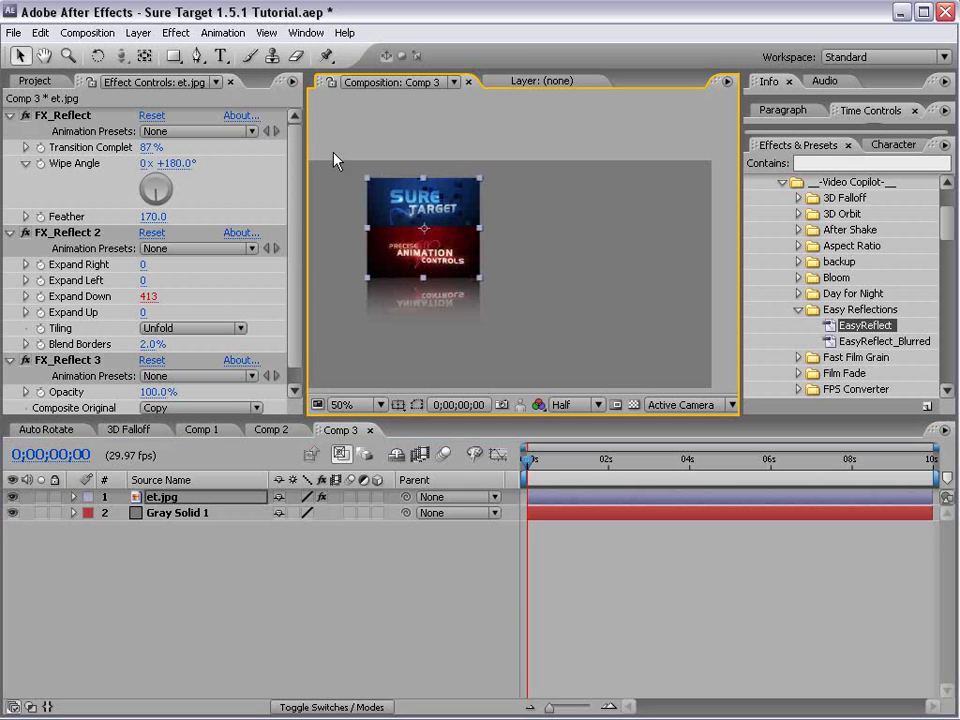
{"action": "left_click", "coordinate": [220, 55]}
{"action": "left_click", "coordinate": [521, 318]}
{"action": "type", "text": "test"}
{"action": "left_click", "coordinate": [16, 56]}
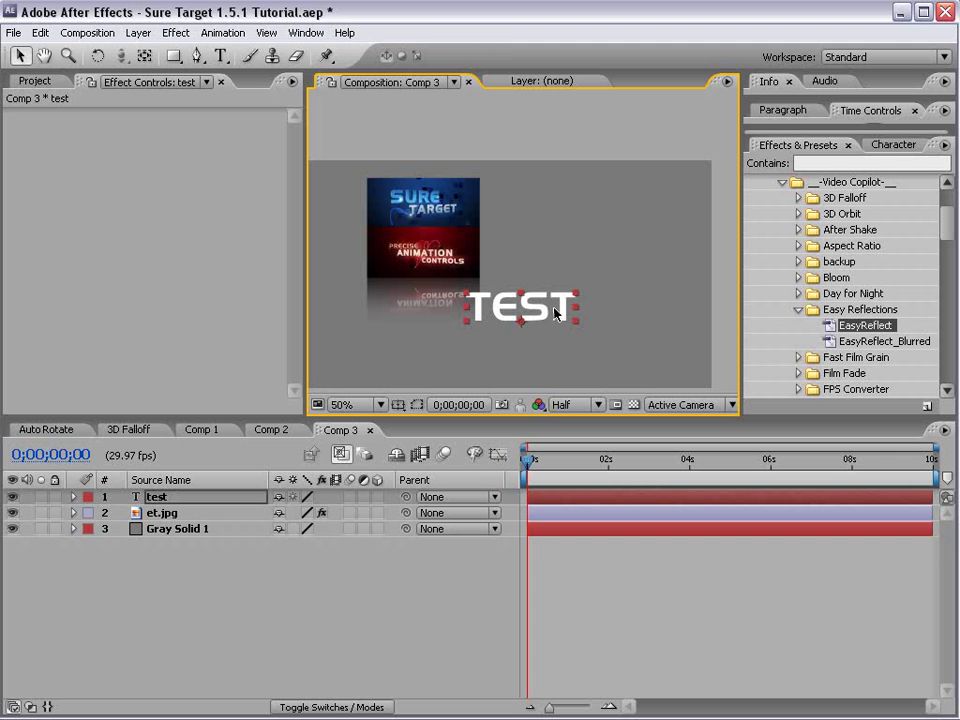
{"action": "left_click_drag", "start_coordinate": [555, 312], "coordinate": [534, 380]}
Precompose TEST as test Comp 1, apply EasyReflect with 96% transition completion
{"action": "left_click", "coordinate": [140, 32]}
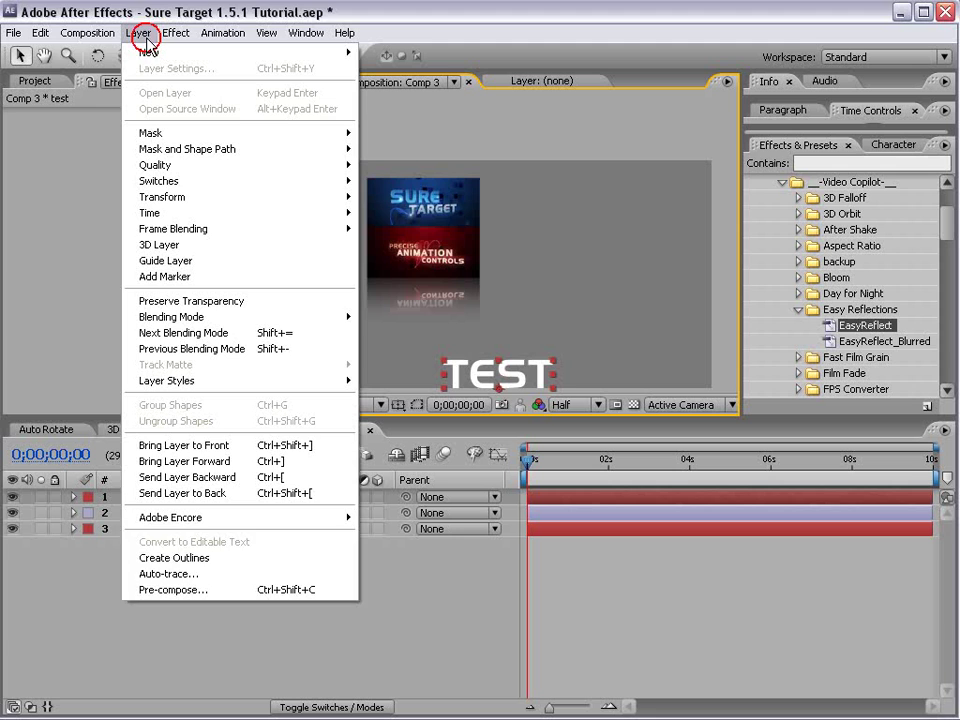
{"action": "left_click", "coordinate": [180, 591]}
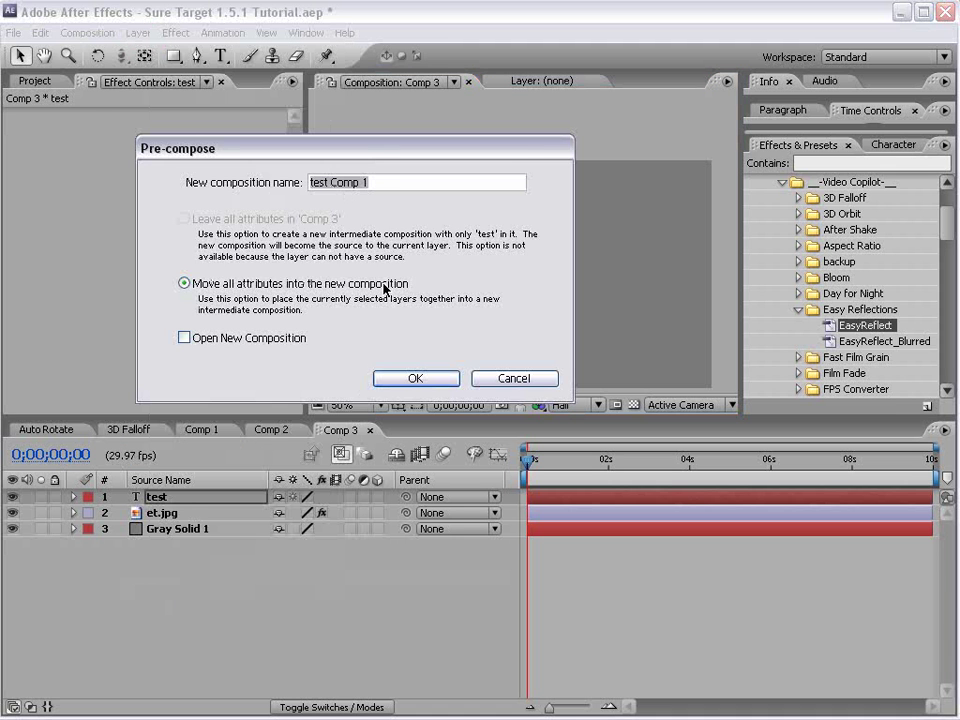
{"action": "left_click", "coordinate": [417, 379]}
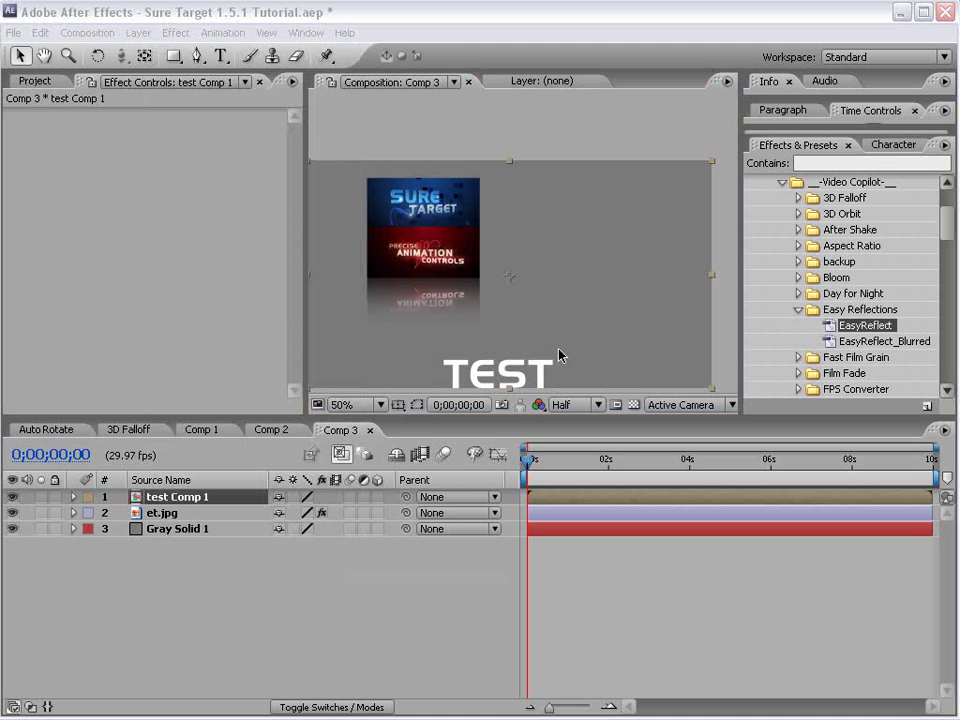
{"action": "left_click_drag", "start_coordinate": [845, 325], "coordinate": [588, 300]}
{"action": "left_click_drag", "start_coordinate": [152, 148], "coordinate": [172, 144]}
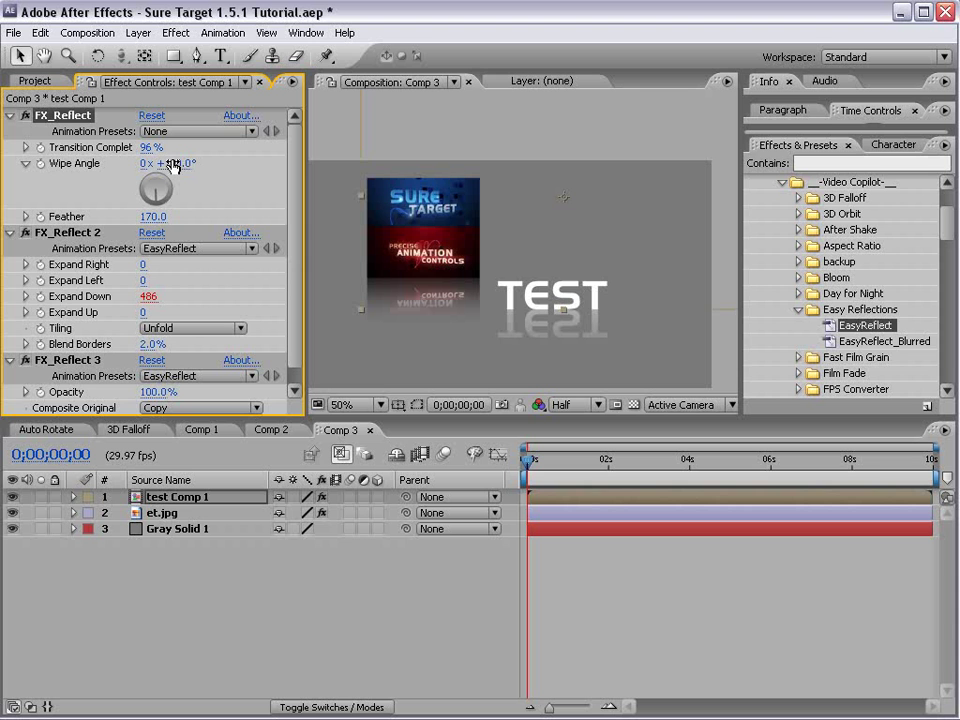
{"action": "left_click_drag", "start_coordinate": [584, 289], "coordinate": [536, 310]}
Create a new Gray Solid 2 layer
{"action": "left_click", "coordinate": [545, 547]}
{"action": "left_click", "coordinate": [138, 32]}
{"action": "mouse_move", "coordinate": [160, 52]}
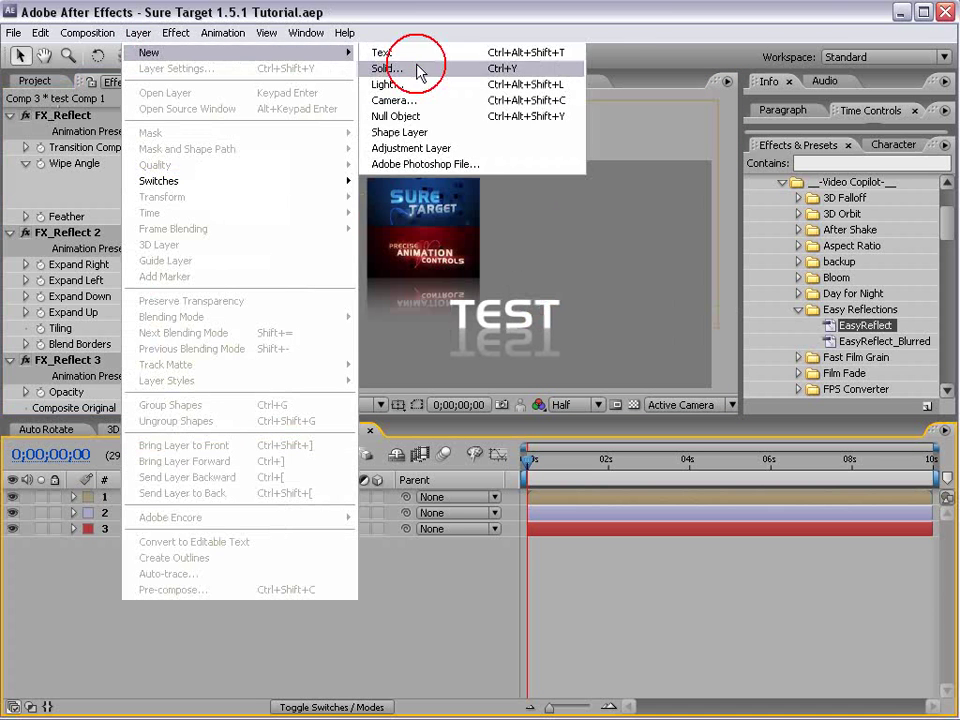
{"action": "left_click", "coordinate": [390, 66]}
{"action": "left_click", "coordinate": [456, 517]}
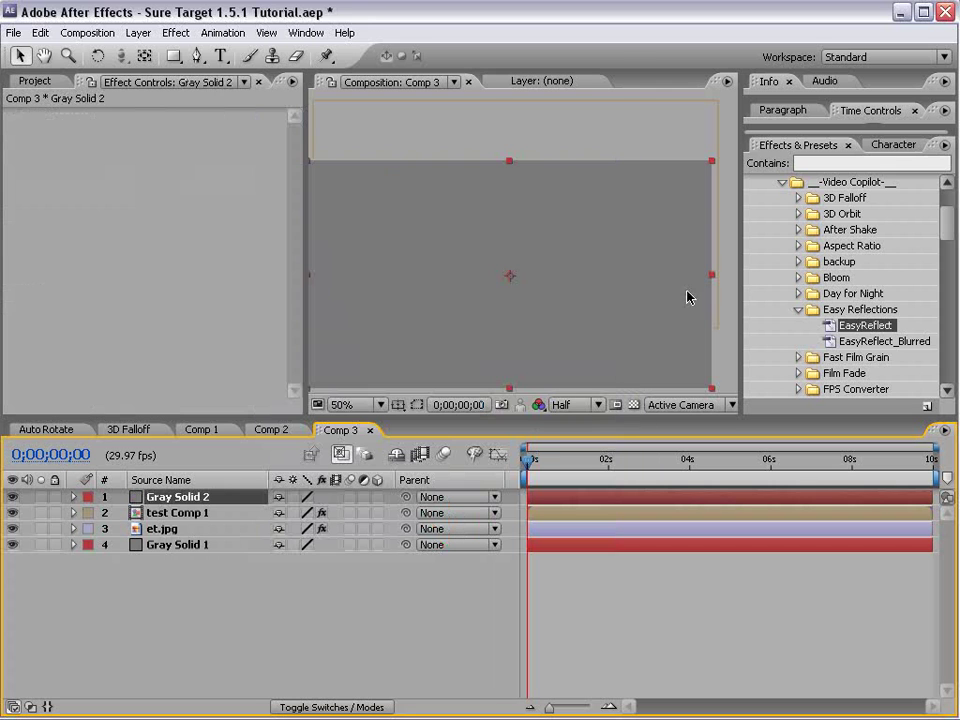
Apply Light_Saber_V2 to Gray Solid 2 and angle the beam via its end position
{"action": "left_click", "coordinate": [800, 310]}
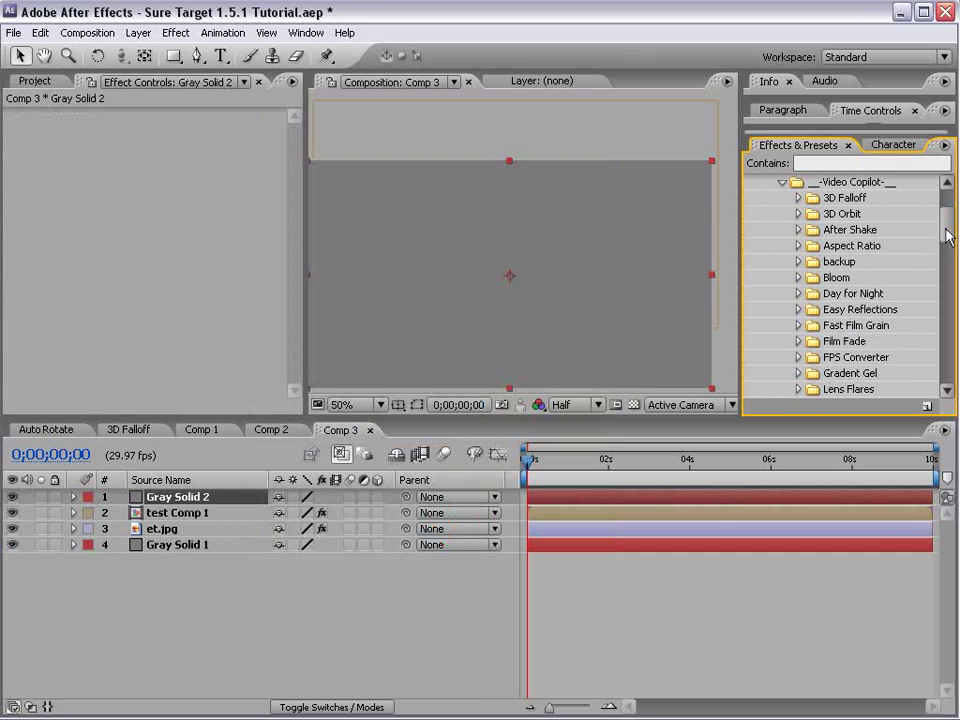
{"action": "scroll", "coordinate": [814, 341], "scroll_direction": "down", "scroll_amount": 2}
{"action": "left_click", "coordinate": [798, 347]}
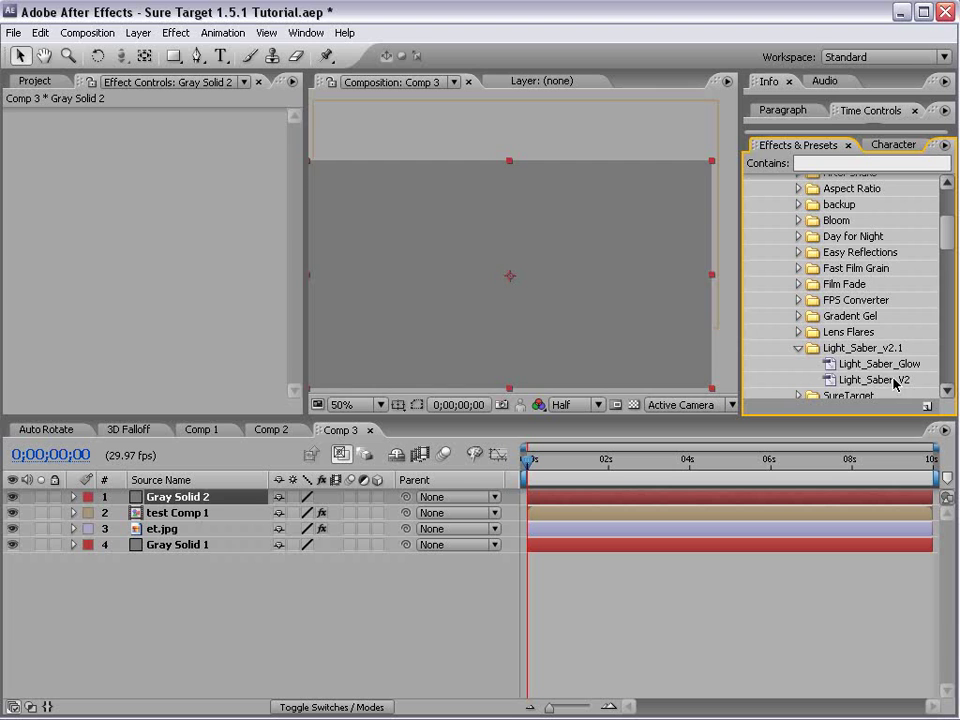
{"action": "left_click_drag", "start_coordinate": [893, 384], "coordinate": [570, 288]}
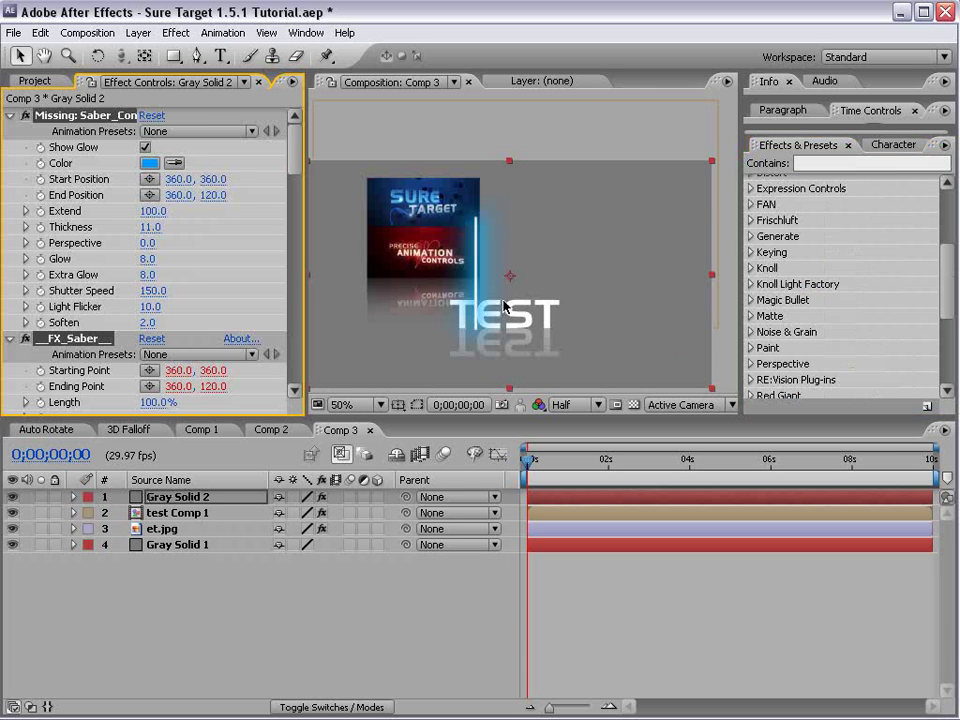
{"action": "left_click_drag", "start_coordinate": [525, 317], "coordinate": [613, 299]}
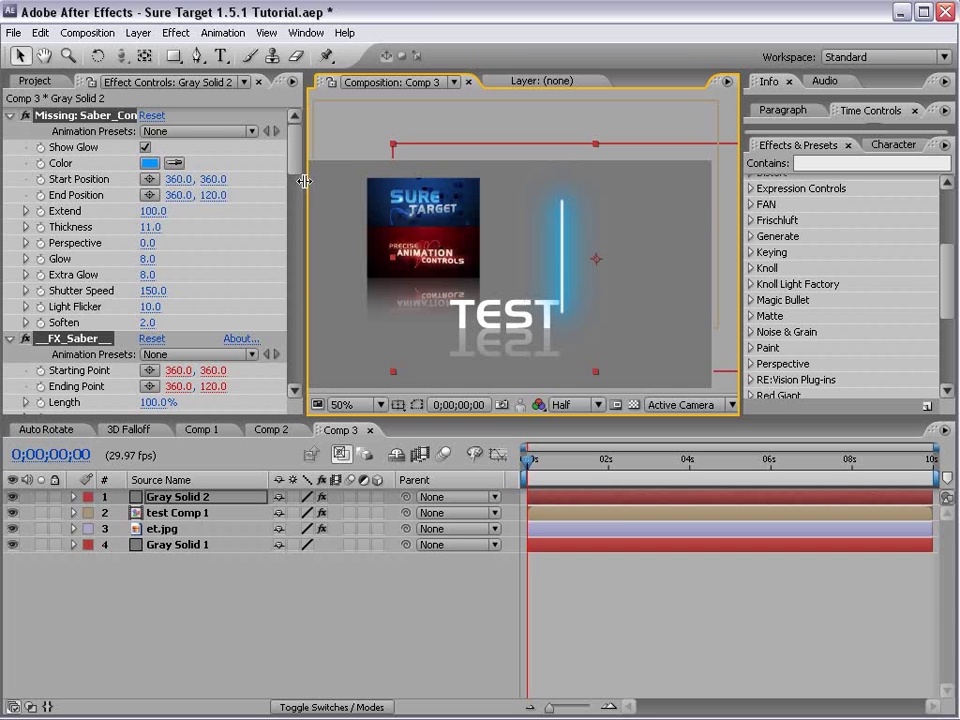
{"action": "left_click_drag", "start_coordinate": [303, 189], "coordinate": [341, 189]}
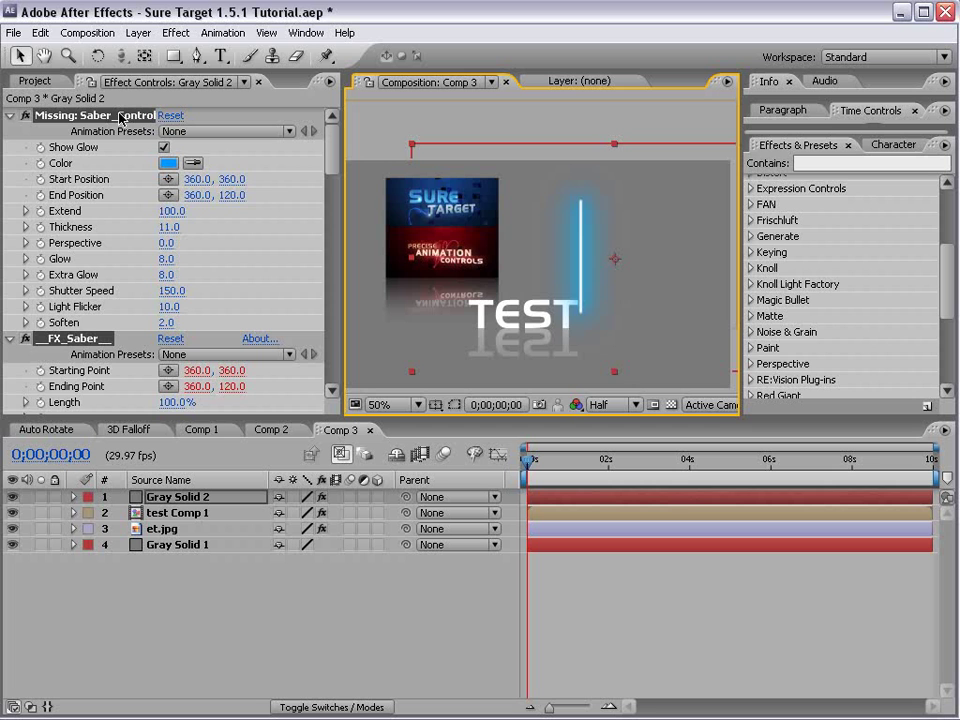
{"action": "left_click", "coordinate": [42, 181]}
{"action": "left_click", "coordinate": [78, 195], "text": "shift"}
{"action": "left_click_drag", "start_coordinate": [583, 201], "coordinate": [623, 213]}
At frame 0;00;00;23, pull the saber's end point left and move its start point to tilt it
{"action": "left_click_drag", "start_coordinate": [536, 462], "coordinate": [557, 460]}
{"action": "left_click_drag", "start_coordinate": [622, 213], "coordinate": [576, 218]}
{"action": "left_click_drag", "start_coordinate": [583, 317], "coordinate": [631, 297]}
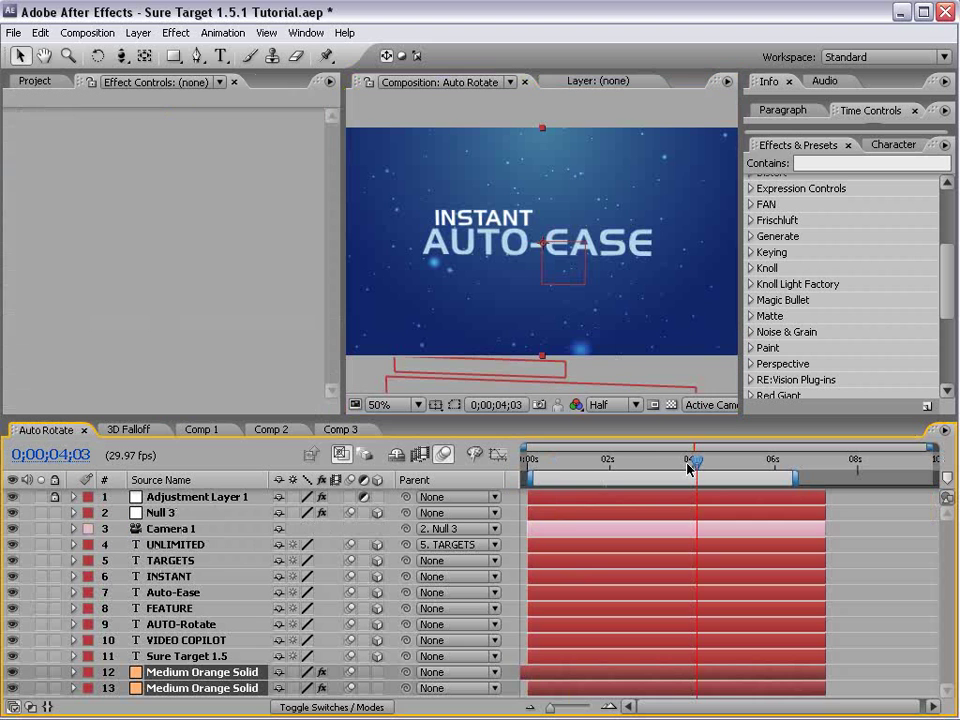